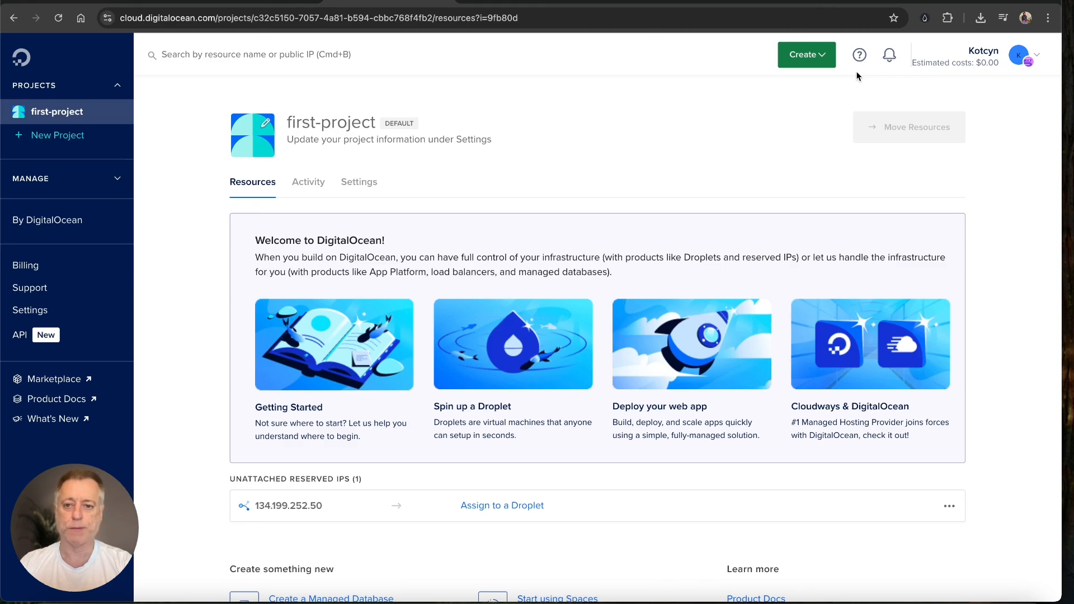
# Step: Start creating a new Droplet from the Create menu
pyautogui.moveTo(791, 180); pyautogui.dragTo(797, 84)
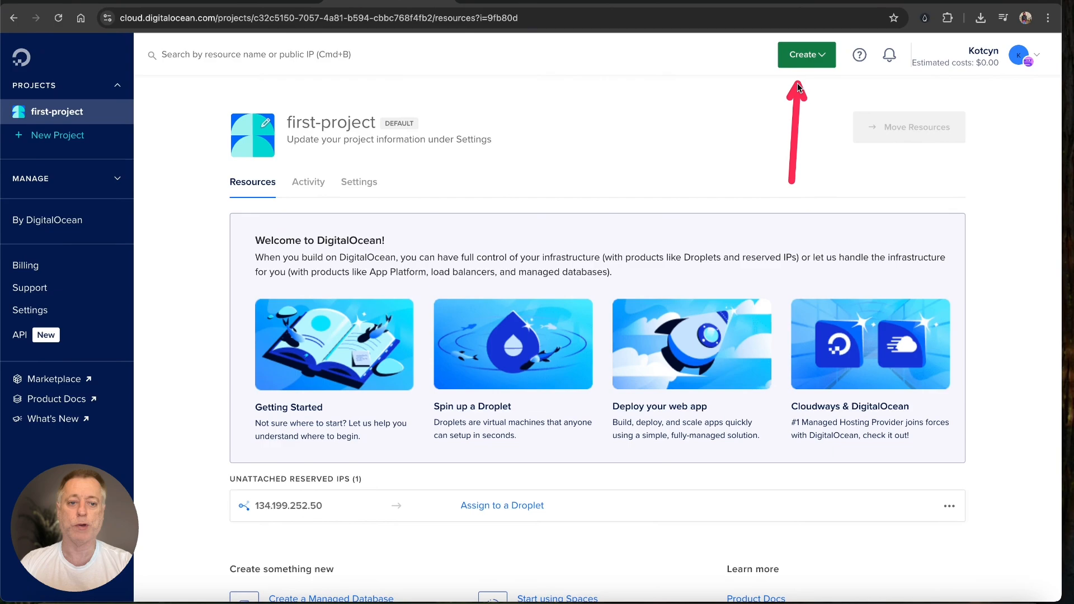
pyautogui.click(824, 56)
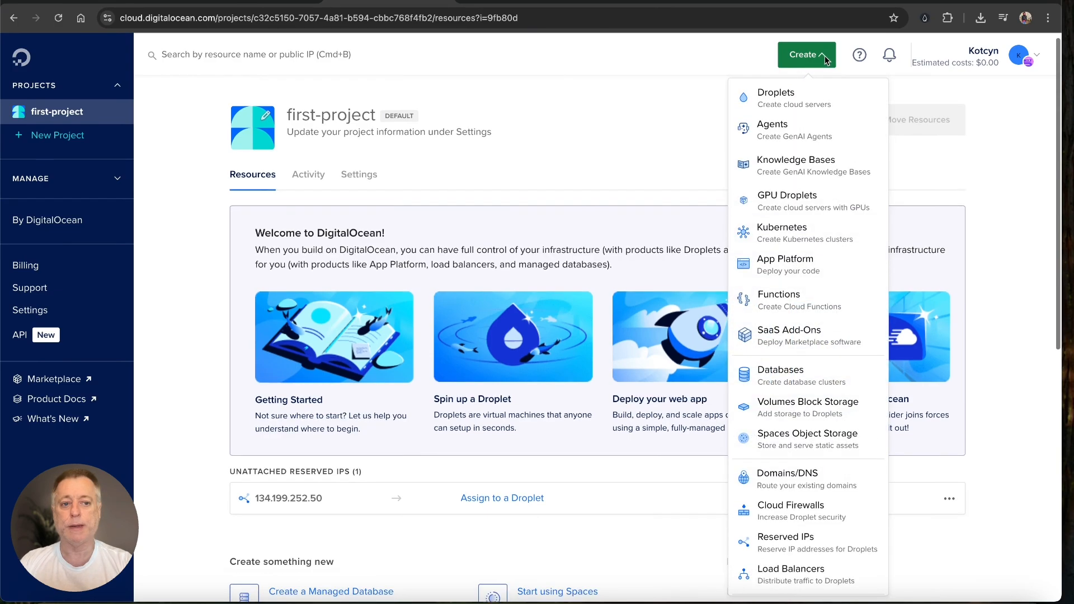
pyautogui.click(788, 103)
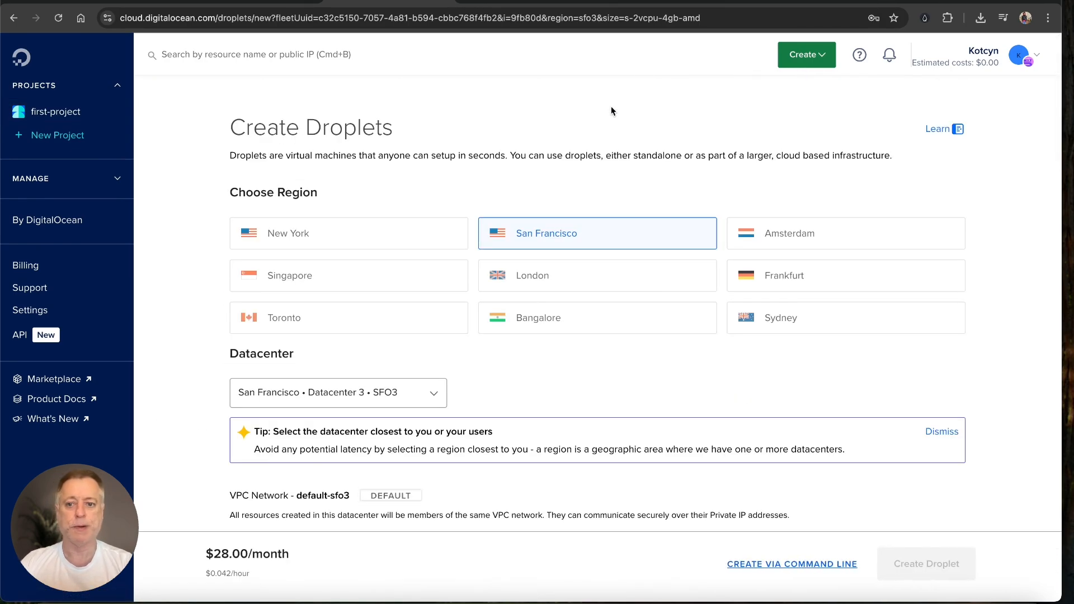
# Step: Choose the New York region, NYC3 datacenter, for the Droplet
pyautogui.moveTo(614, 106); pyautogui.dragTo(463, 150)
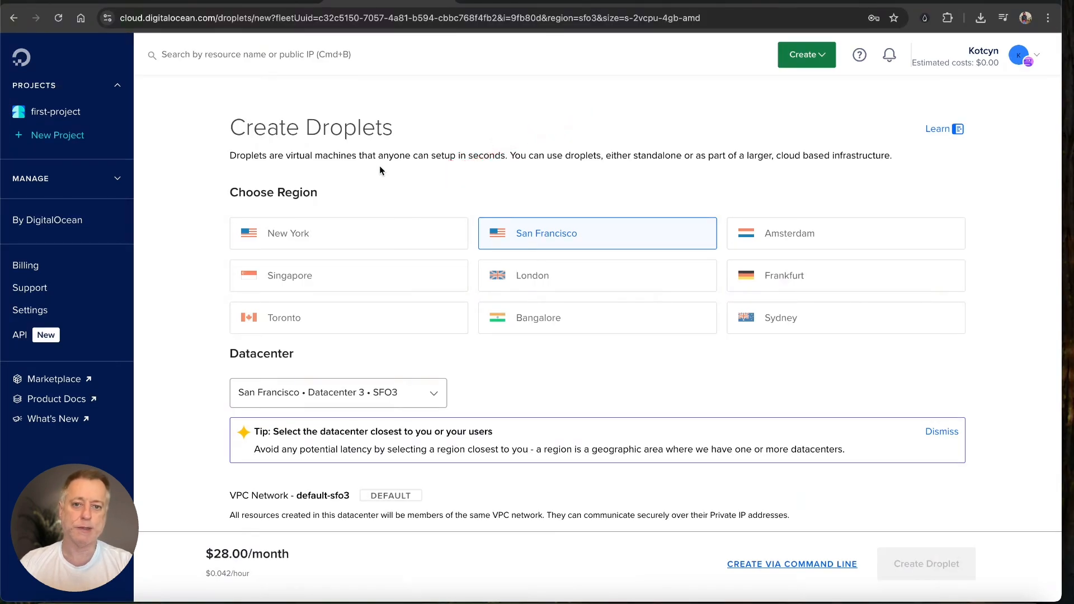
pyautogui.click(375, 232)
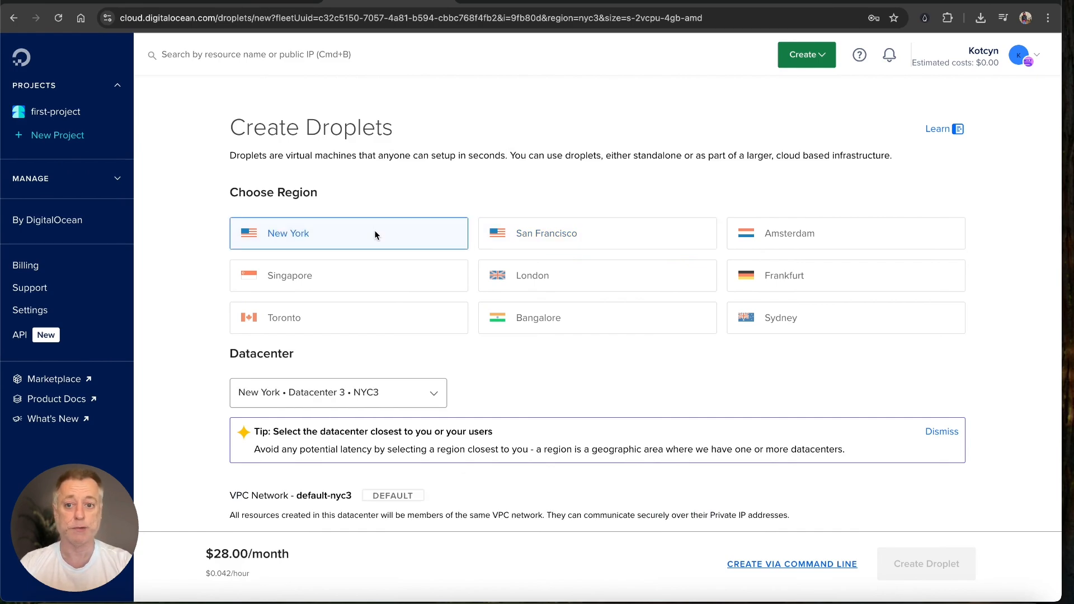
pyautogui.scroll(-6, 375, 233)
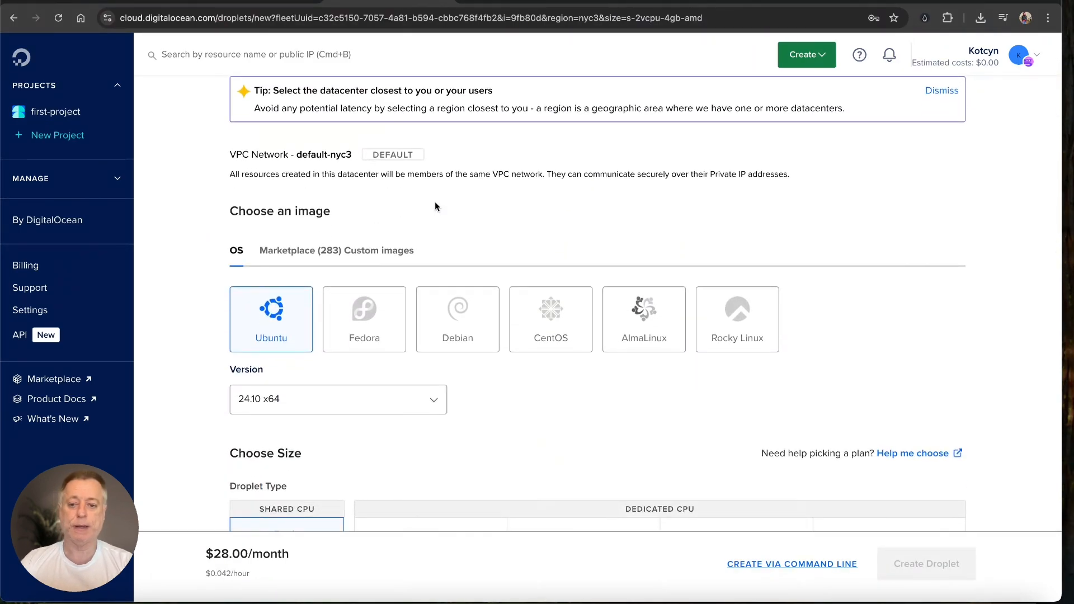
pyautogui.moveTo(434, 202); pyautogui.dragTo(365, 203)
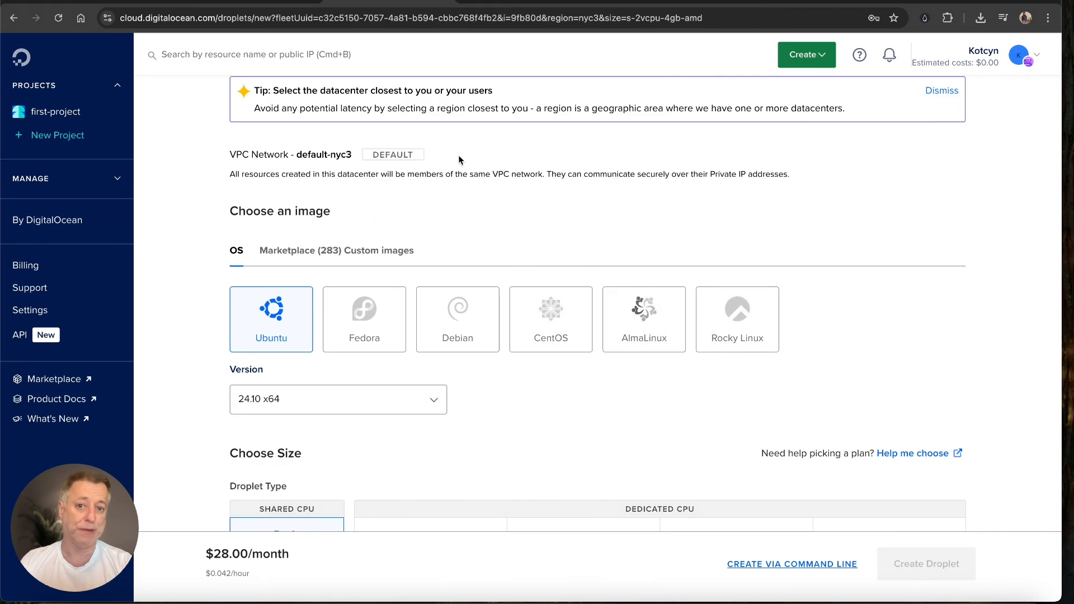
pyautogui.moveTo(459, 159)
pyautogui.mouseDown()
pyautogui.moveTo(339, 218)
pyautogui.moveTo(317, 243)
pyautogui.mouseUp()
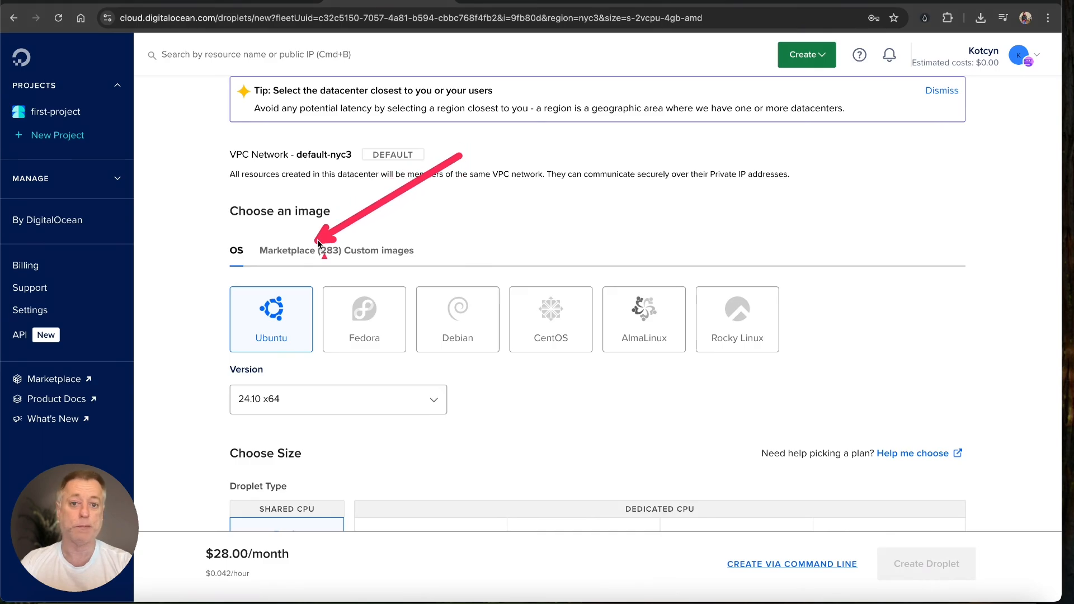
# Step: Select the WordPress 6.4.5 on Ubuntu 22.04 image from the Marketplace
pyautogui.click(290, 252)
pyautogui.scroll(-3, 506, 239)
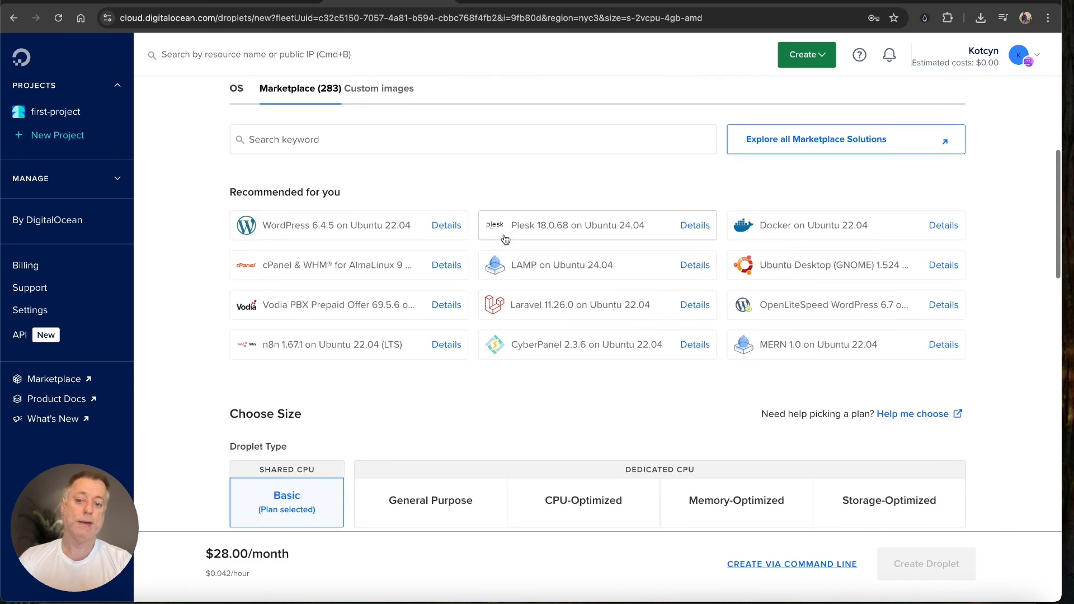
pyautogui.scroll(1, 505, 240)
pyautogui.moveTo(505, 236); pyautogui.dragTo(415, 256)
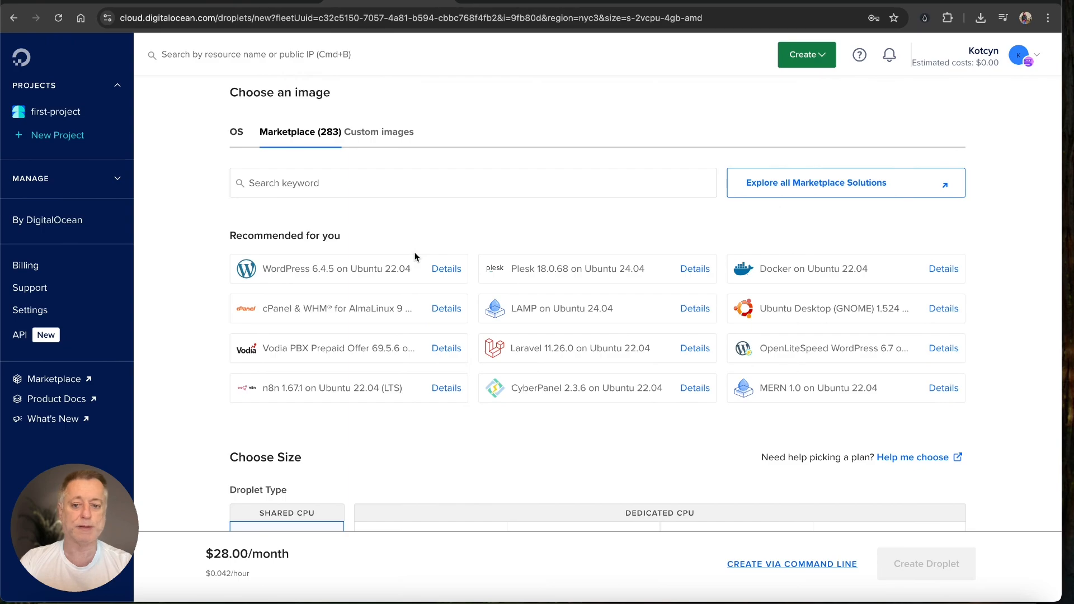
pyautogui.click(388, 260)
pyautogui.scroll(-3, 388, 261)
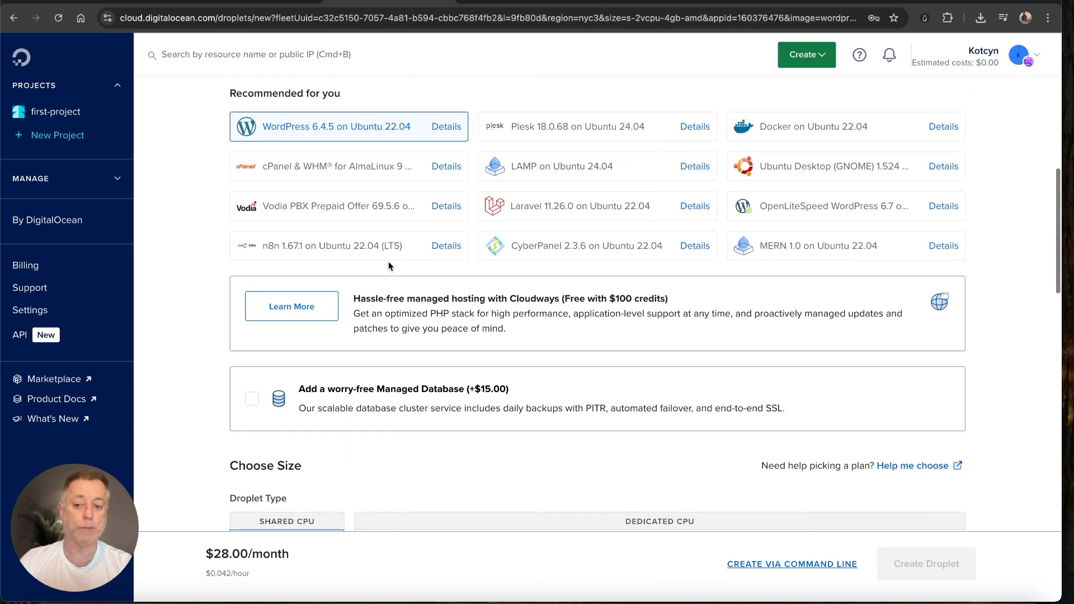
pyautogui.scroll(-5, 388, 261)
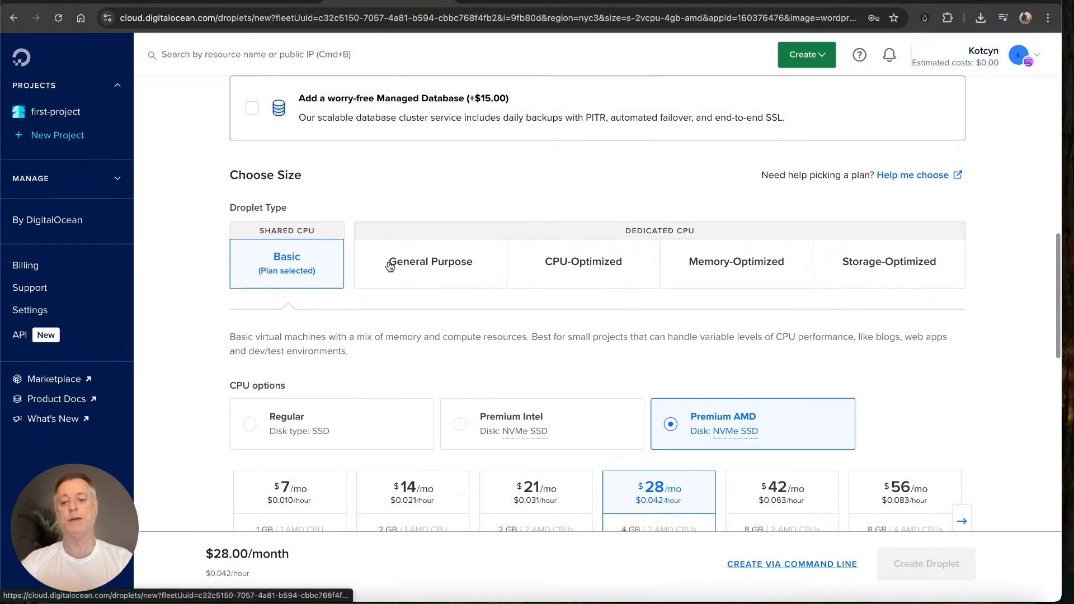
# Step: Pick the Basic Premium AMD $7/month plan with 1 GB RAM and 1 CPU
pyautogui.moveTo(505, 159); pyautogui.dragTo(333, 219)
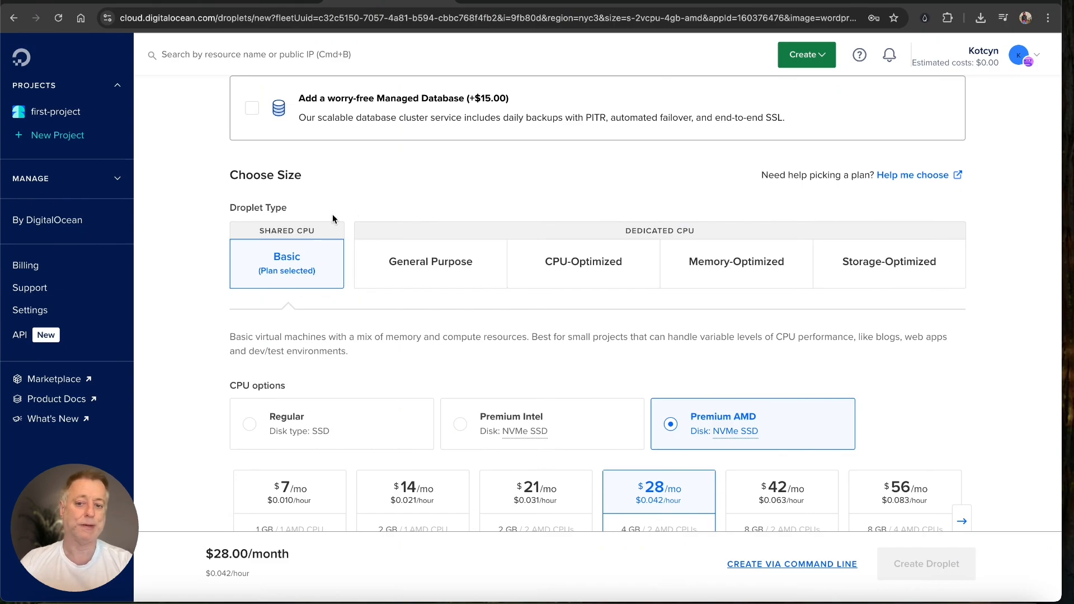
pyautogui.scroll(-3, 332, 215)
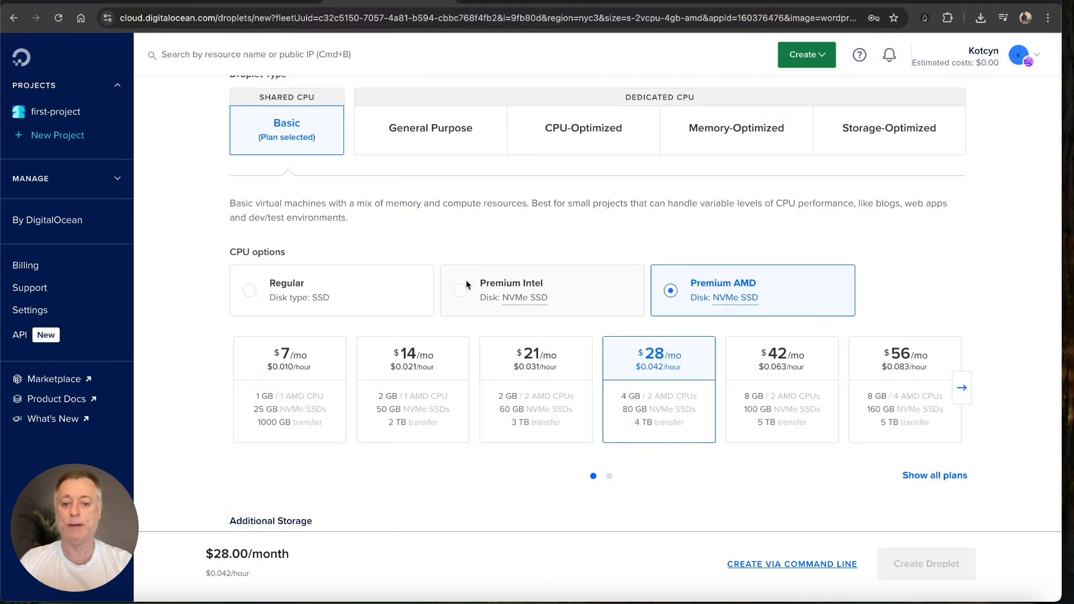
pyautogui.click(277, 360)
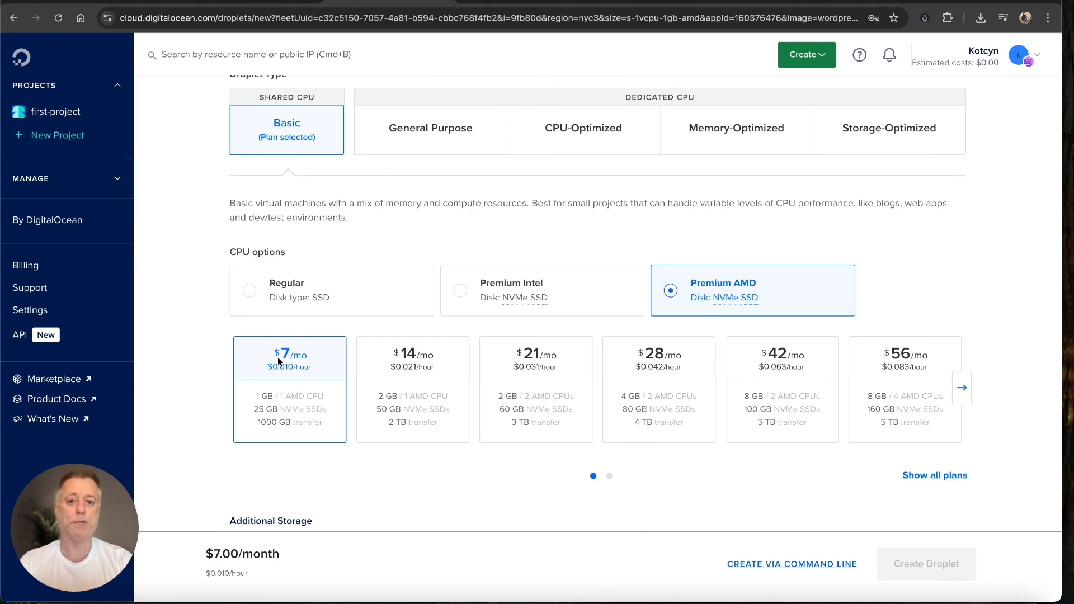
pyautogui.scroll(-5, 278, 357)
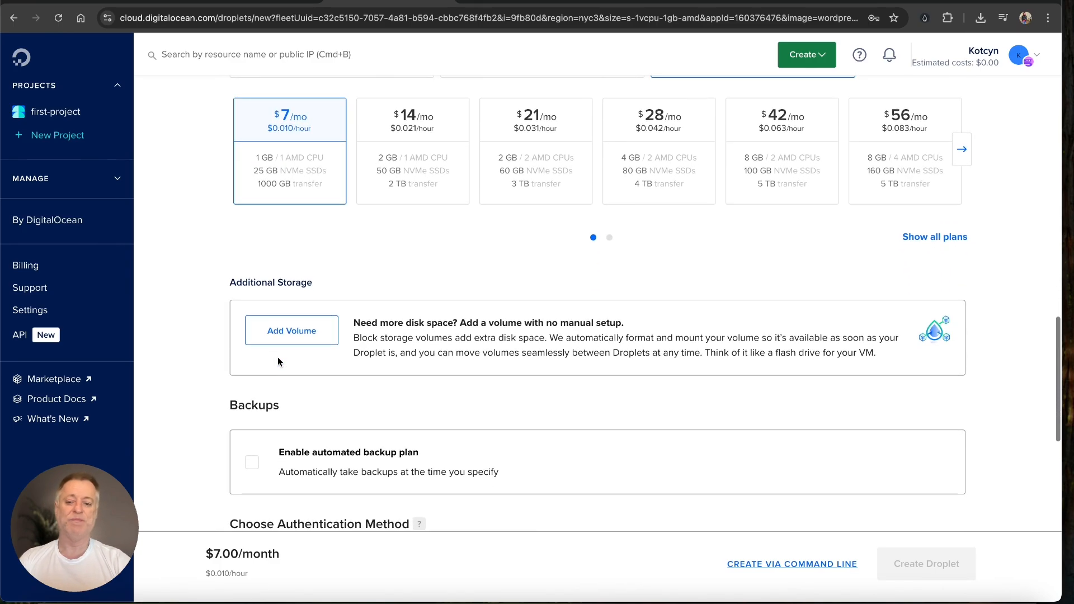
pyautogui.scroll(-5, 278, 362)
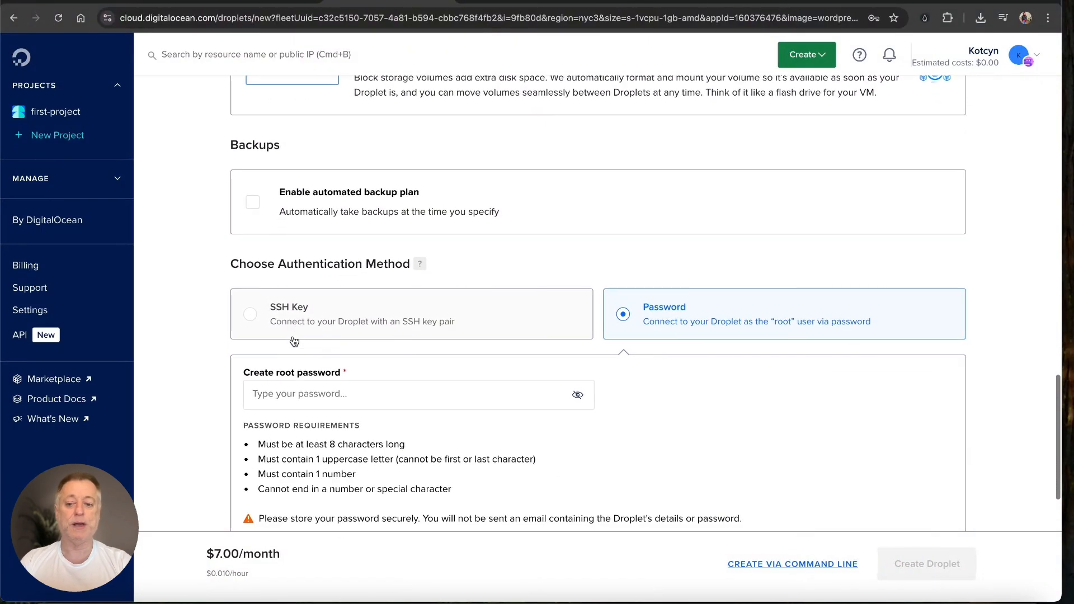
pyautogui.scroll(-2, 294, 342)
# Step: Enter a root password that meets all four listed requirements
pyautogui.click(309, 292)
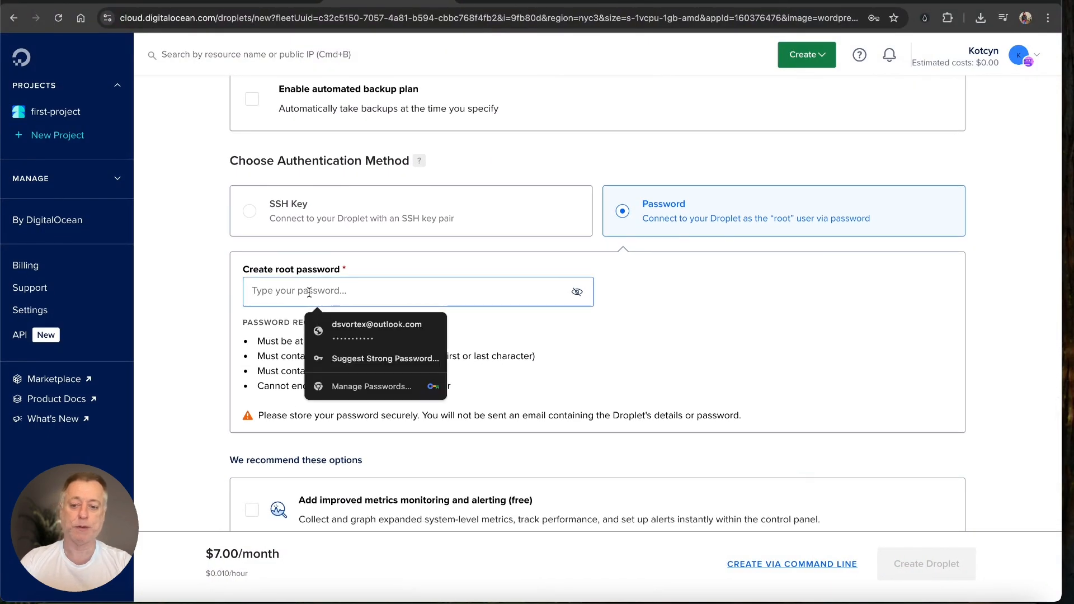
pyautogui.write('*****')
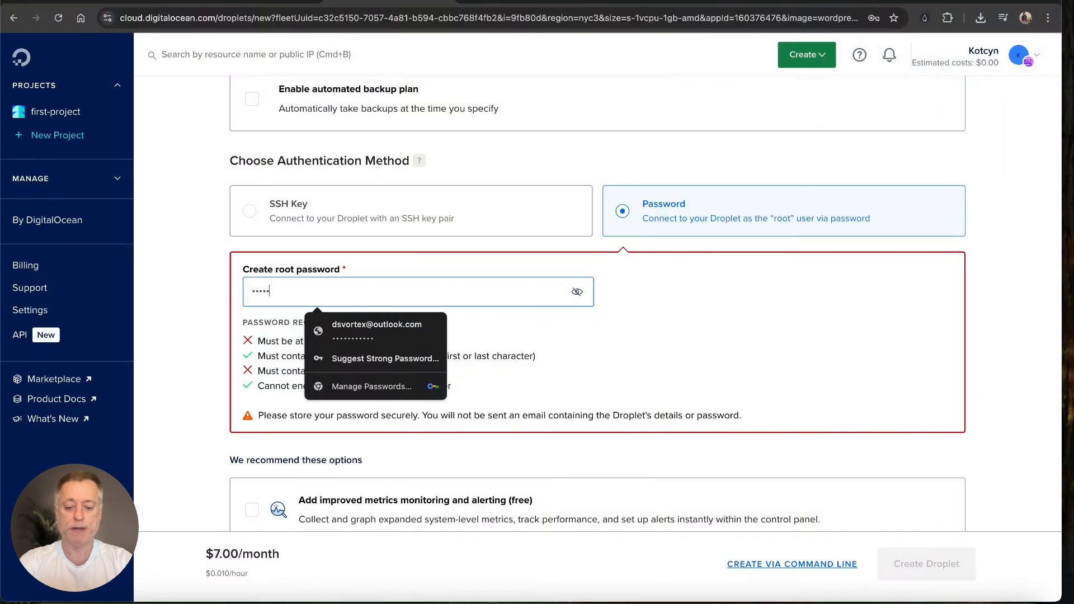
pyautogui.write('*****')
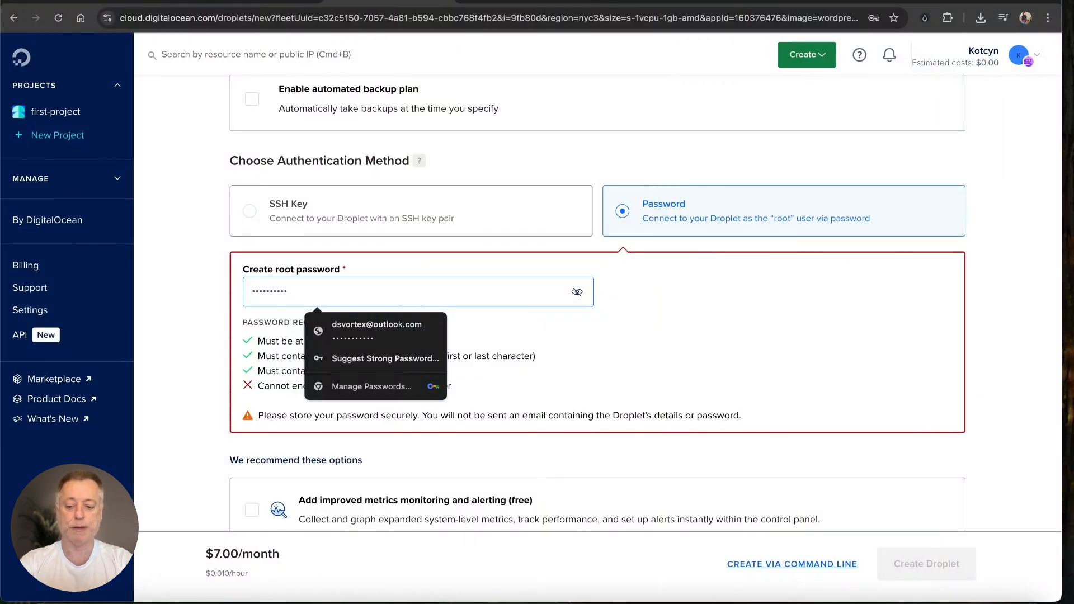
pyautogui.write('**')
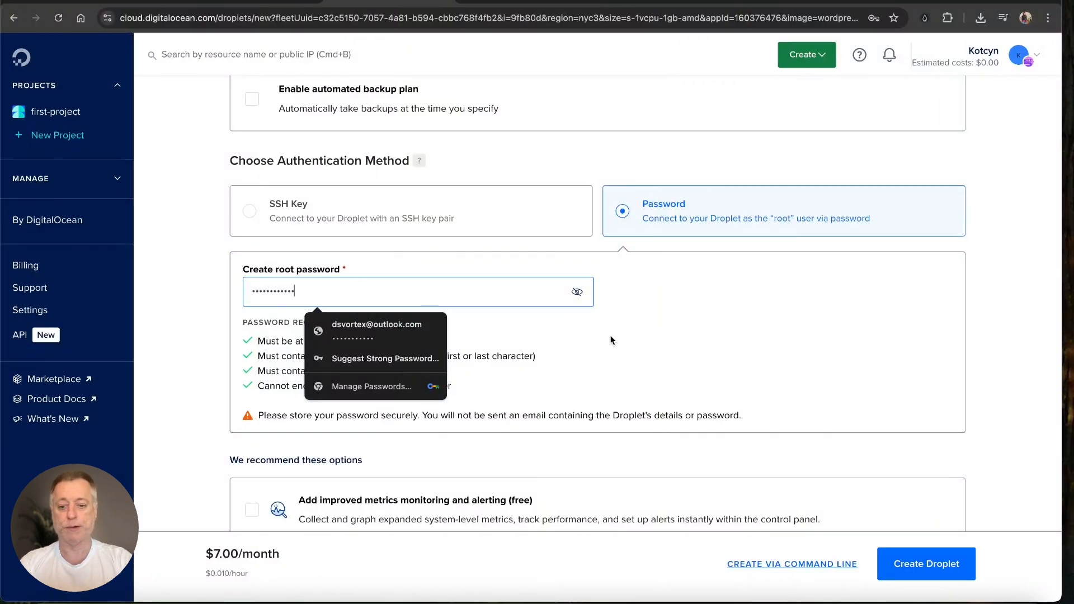
pyautogui.click(611, 340)
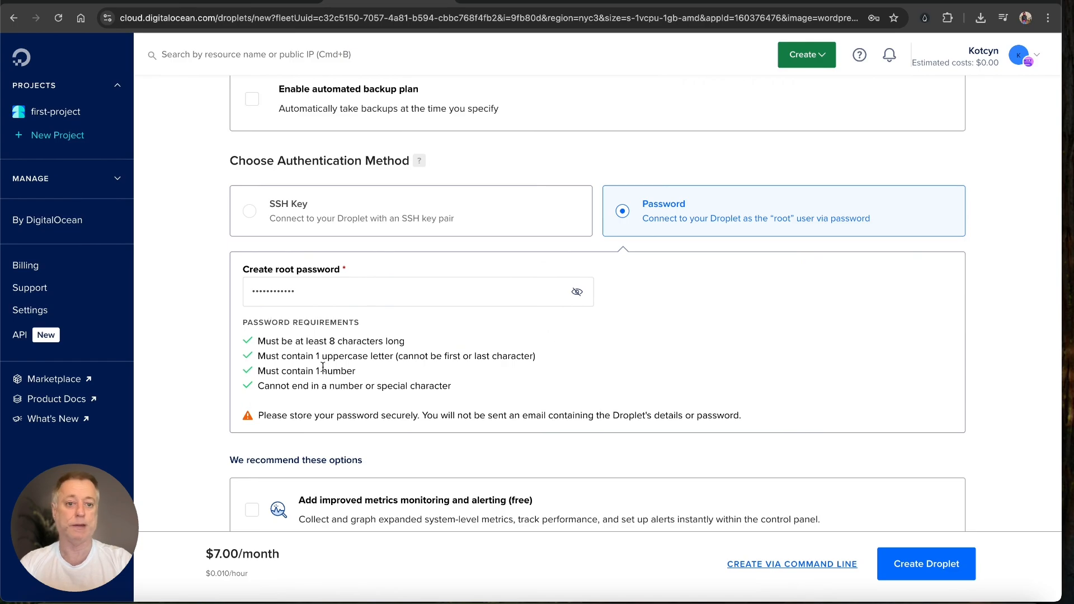
pyautogui.scroll(-4, 323, 367)
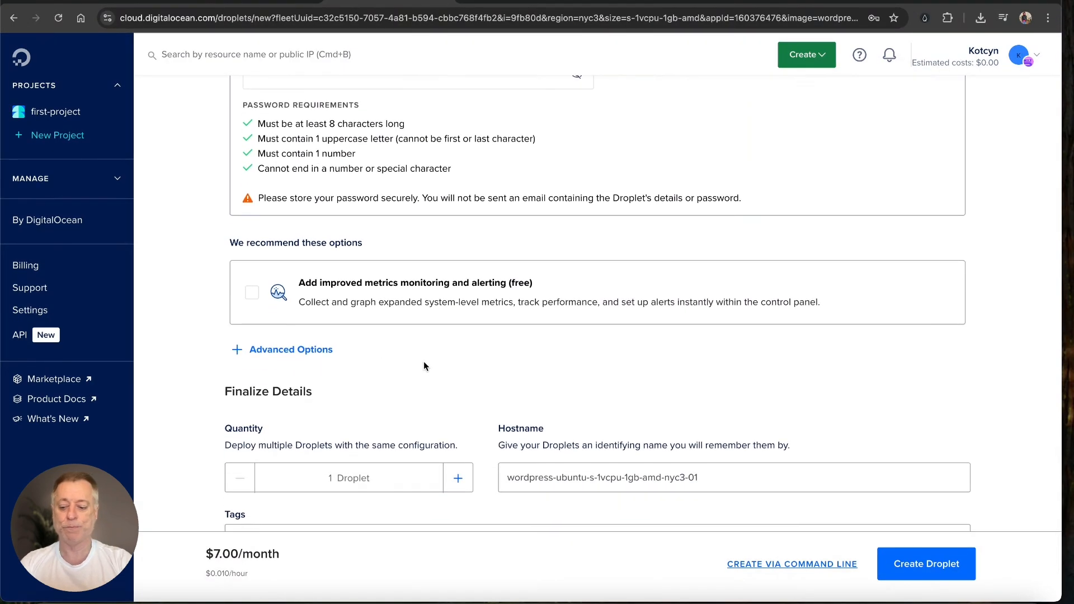
# Step: Expand the Droplet's Advanced Options section
pyautogui.moveTo(426, 363); pyautogui.dragTo(344, 351)
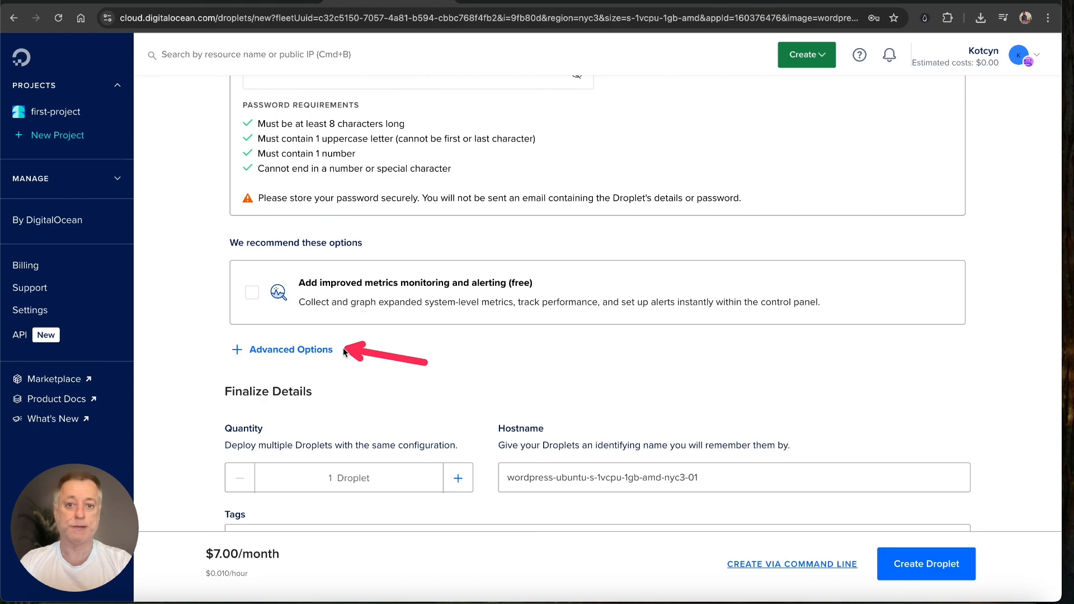
pyautogui.click(297, 349)
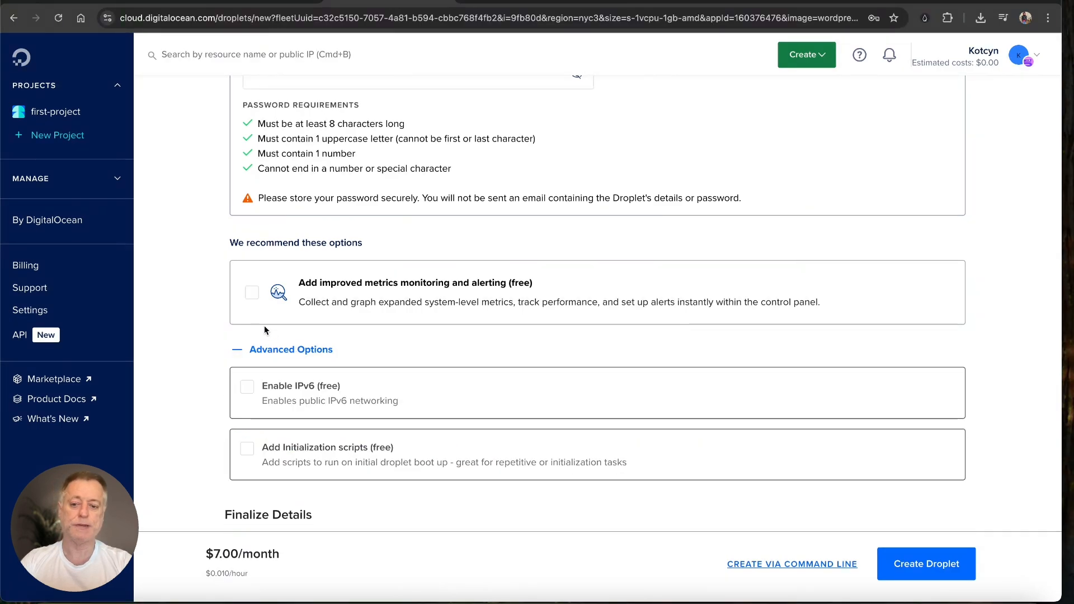
pyautogui.moveTo(439, 327); pyautogui.dragTo(346, 364)
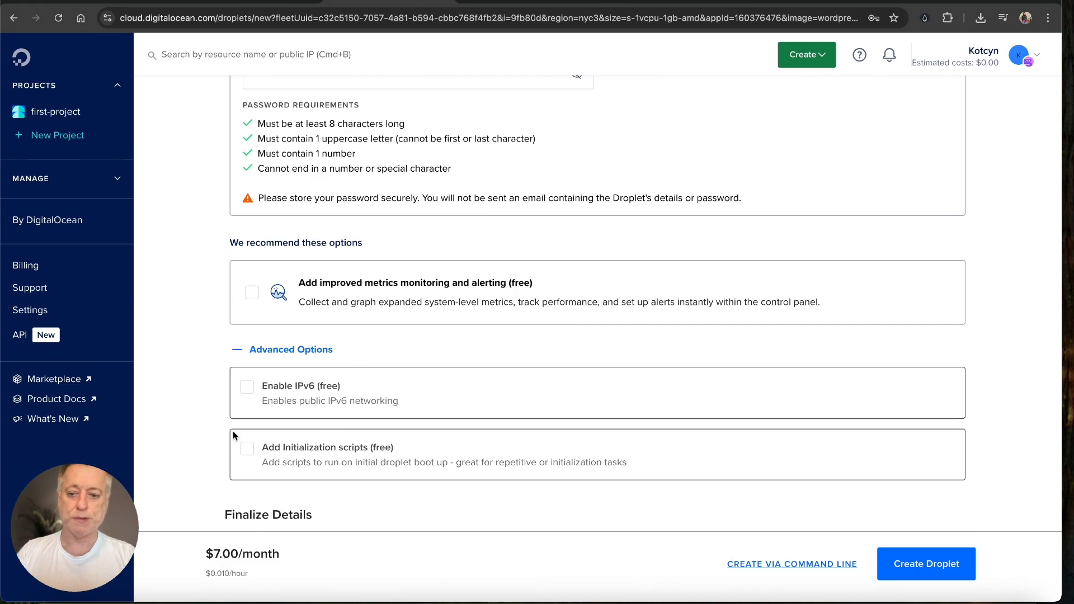
# Step: Enable public IPv6 and create the $7/month WordPress Droplet in first-project
pyautogui.click(252, 386)
pyautogui.scroll(-5, 396, 368)
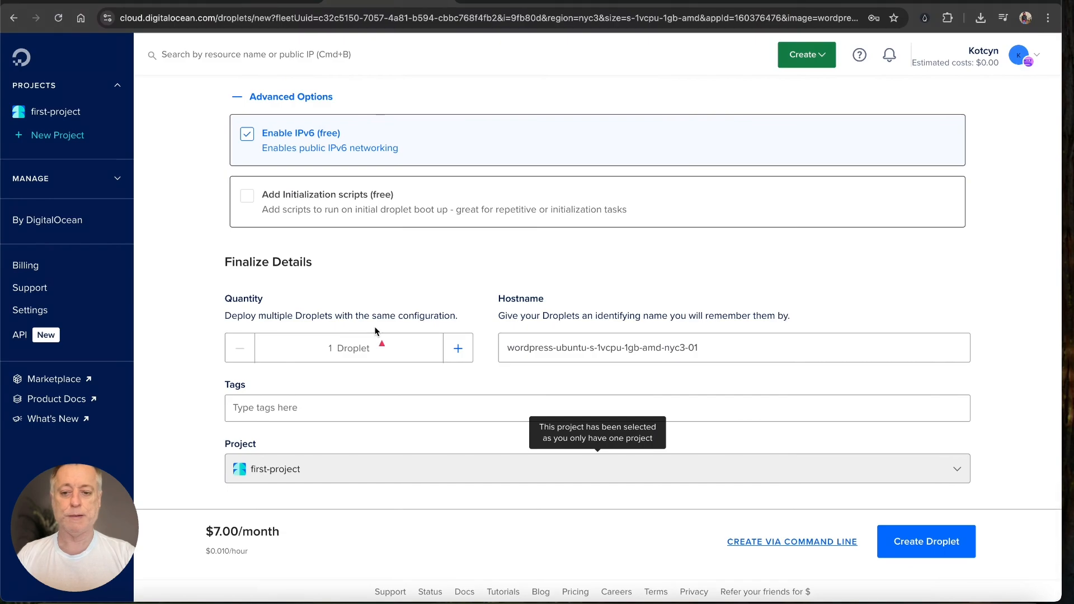
pyautogui.moveTo(374, 328); pyautogui.dragTo(486, 301)
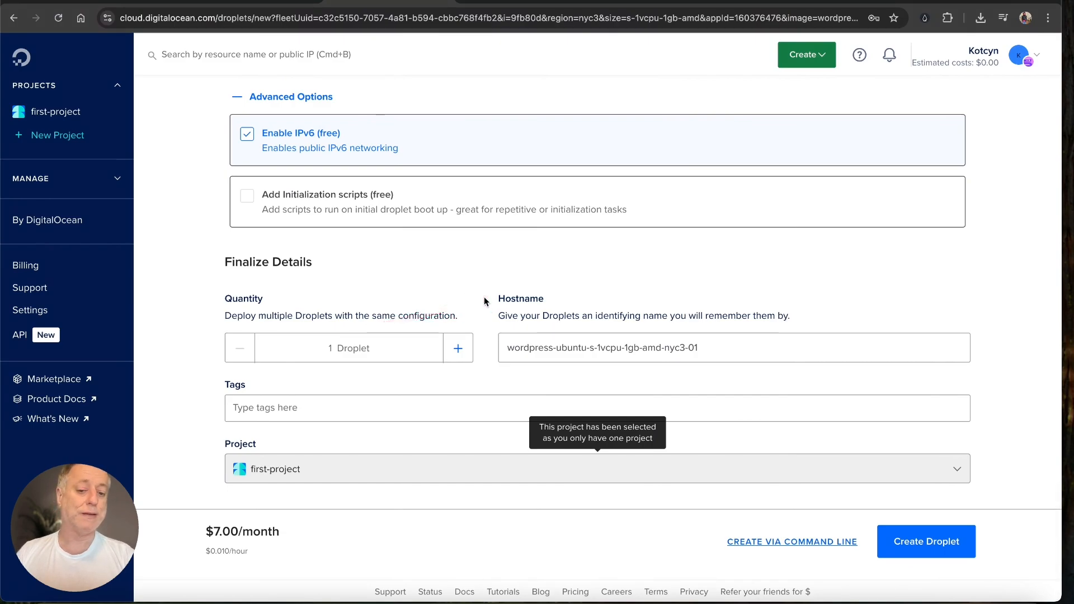
pyautogui.scroll(-1, 486, 303)
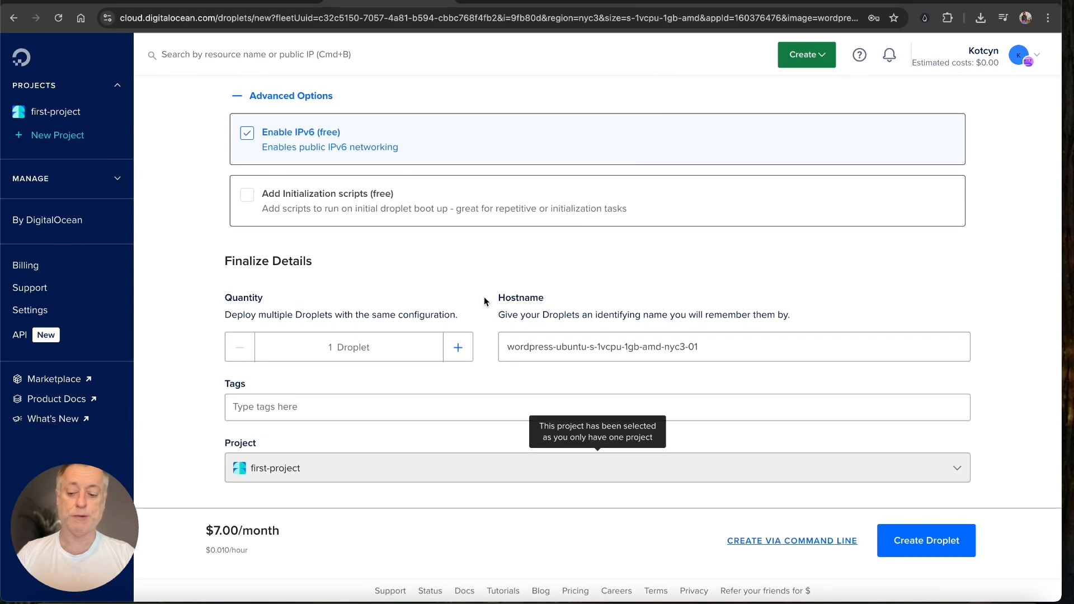
pyautogui.moveTo(469, 334); pyautogui.dragTo(287, 498)
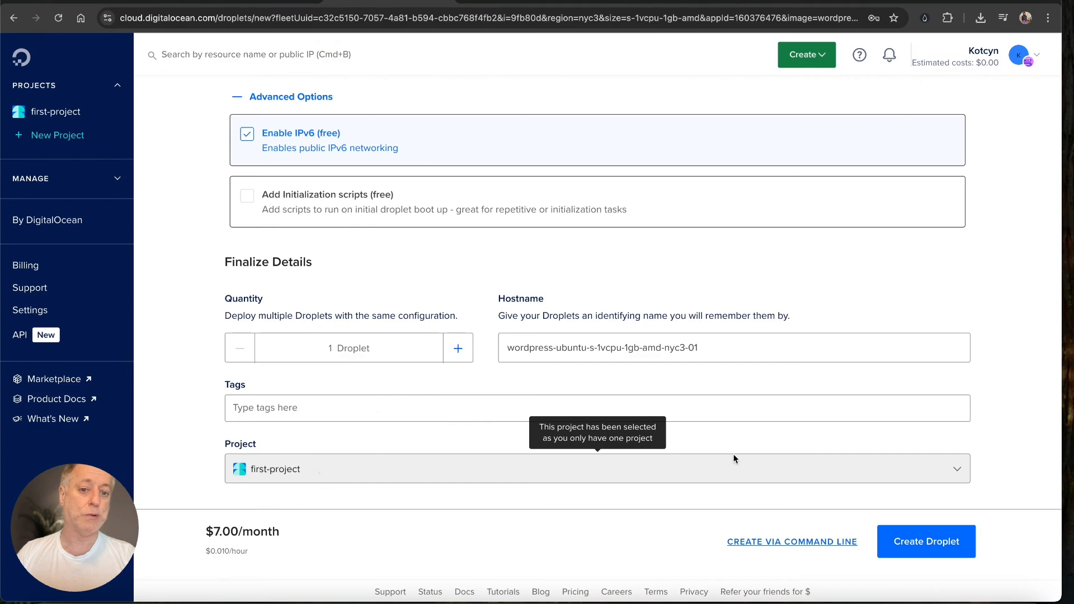
pyautogui.moveTo(780, 407); pyautogui.dragTo(902, 513)
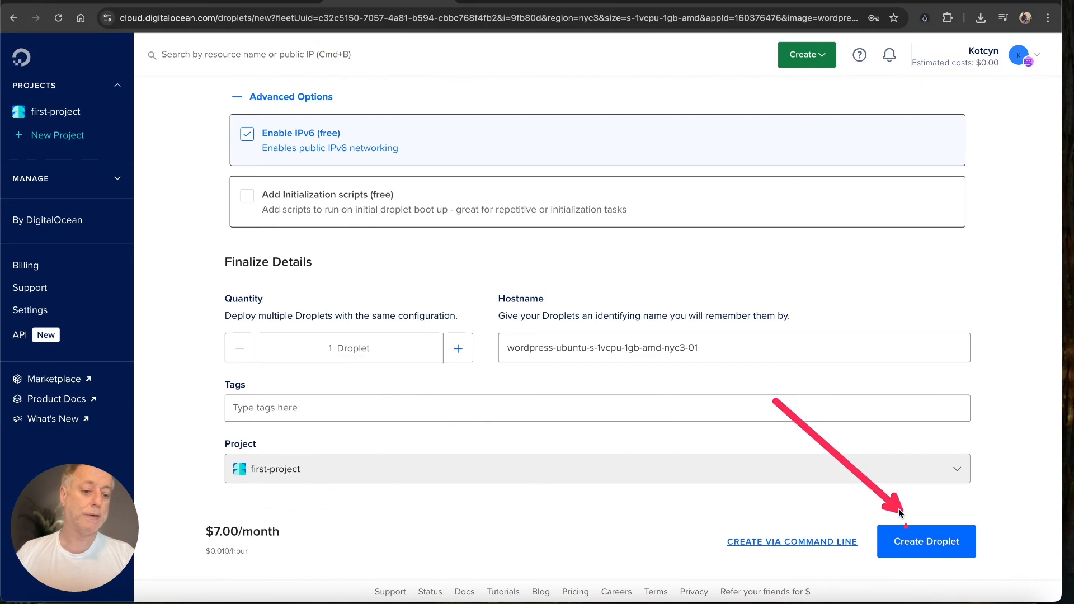
pyautogui.click(901, 552)
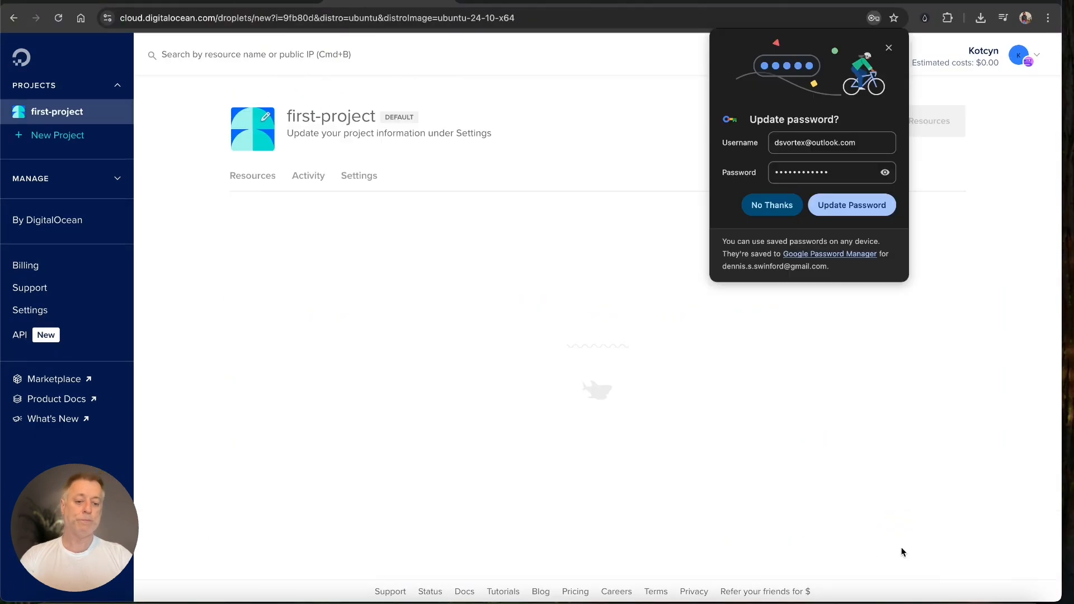
# Step: Dismiss the password prompt and wait for the Droplet to run at 45.55.175.179
pyautogui.click(889, 48)
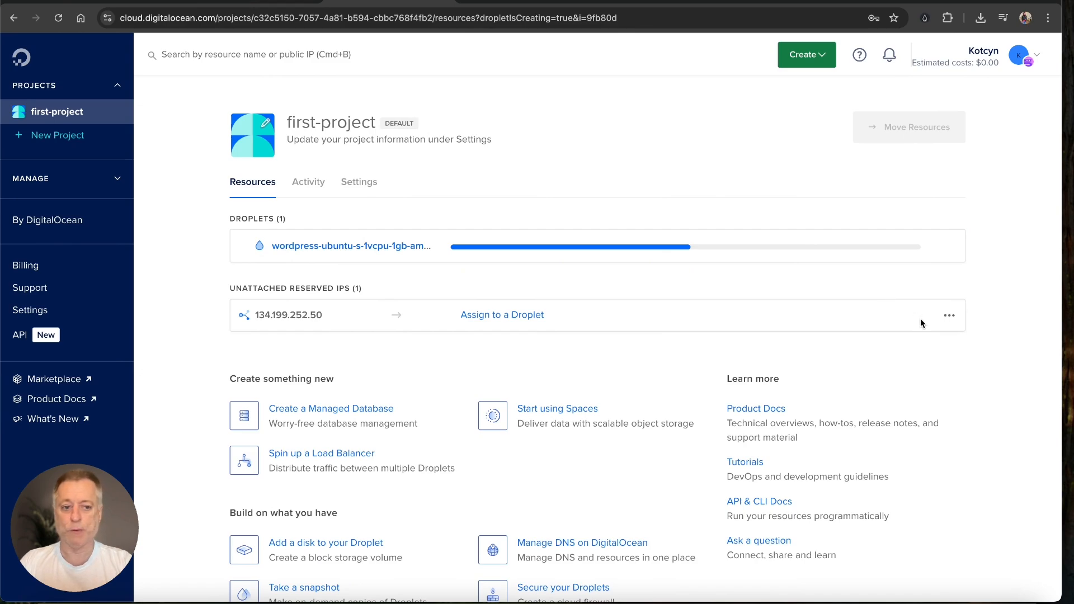
pyautogui.click(950, 316)
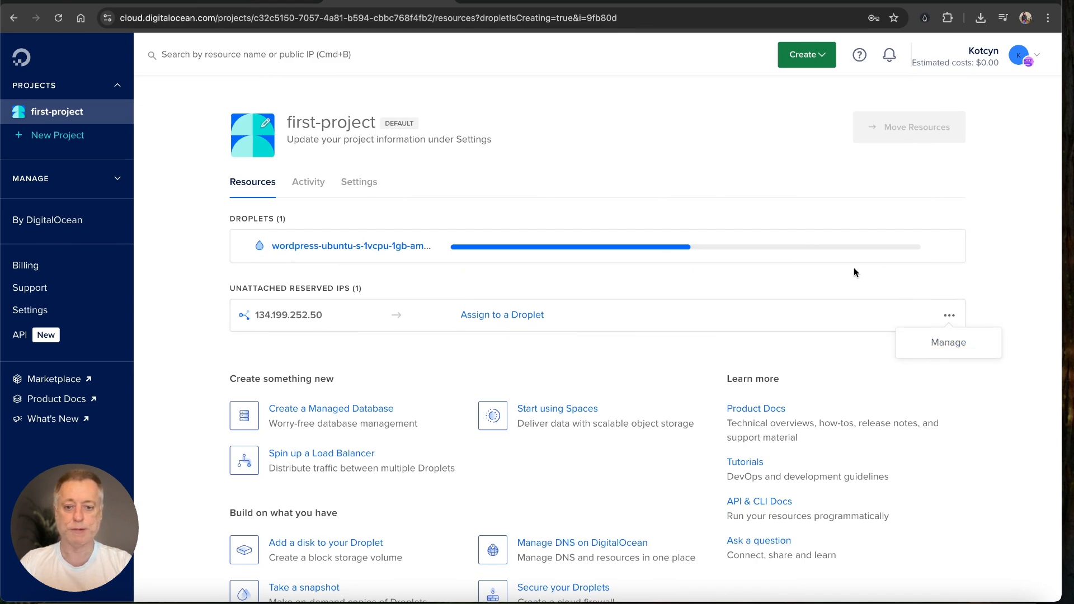
pyautogui.click(798, 271)
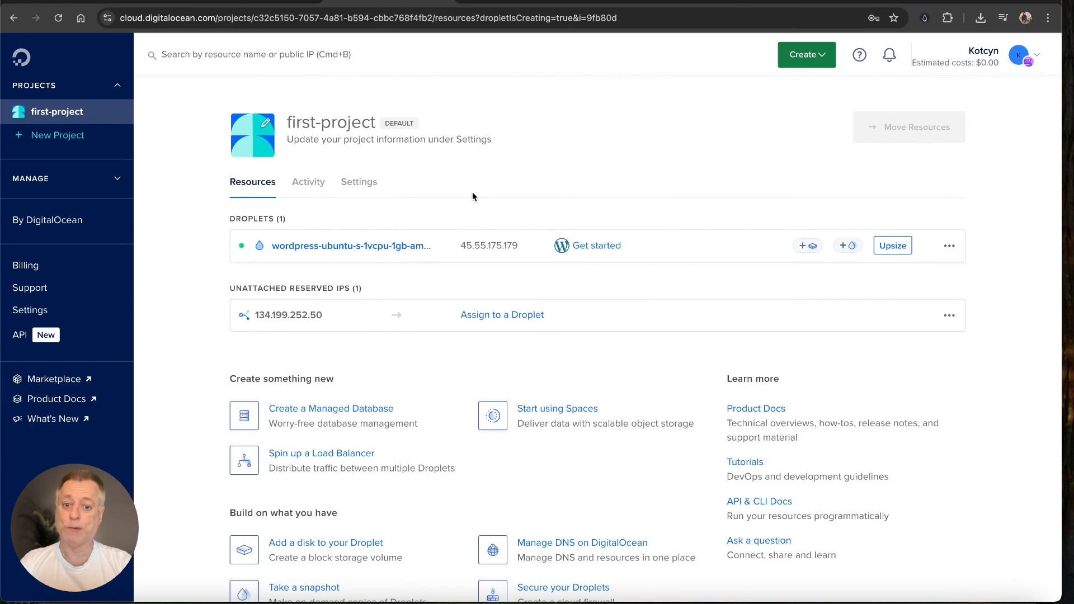
# Step: Copy the Droplet's IP 45.55.175.179 and go to the Namecheap website
pyautogui.moveTo(508, 125); pyautogui.dragTo(505, 222)
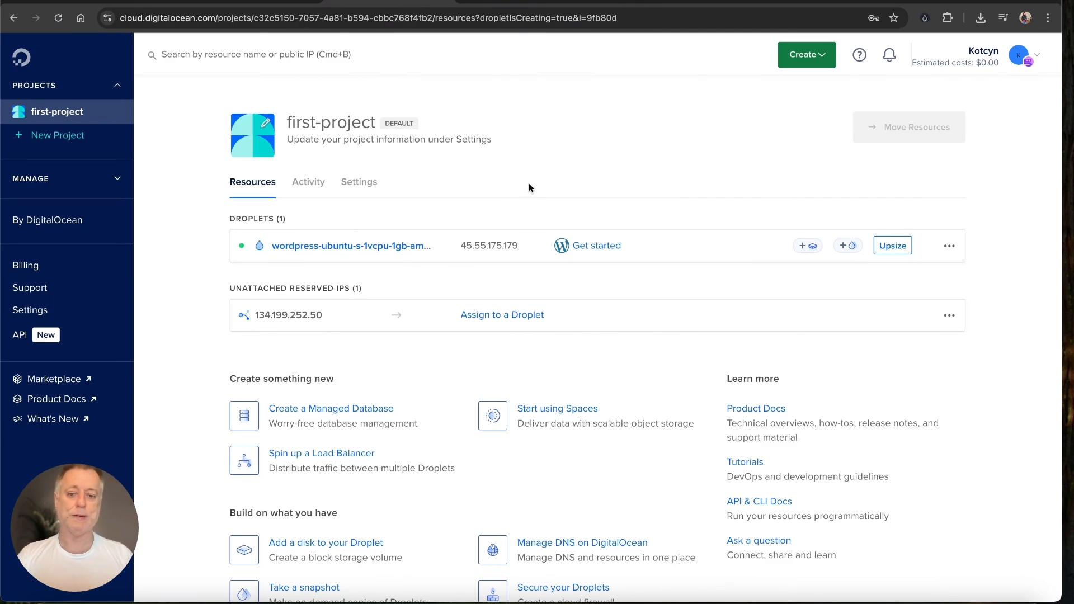
pyautogui.click(532, 246)
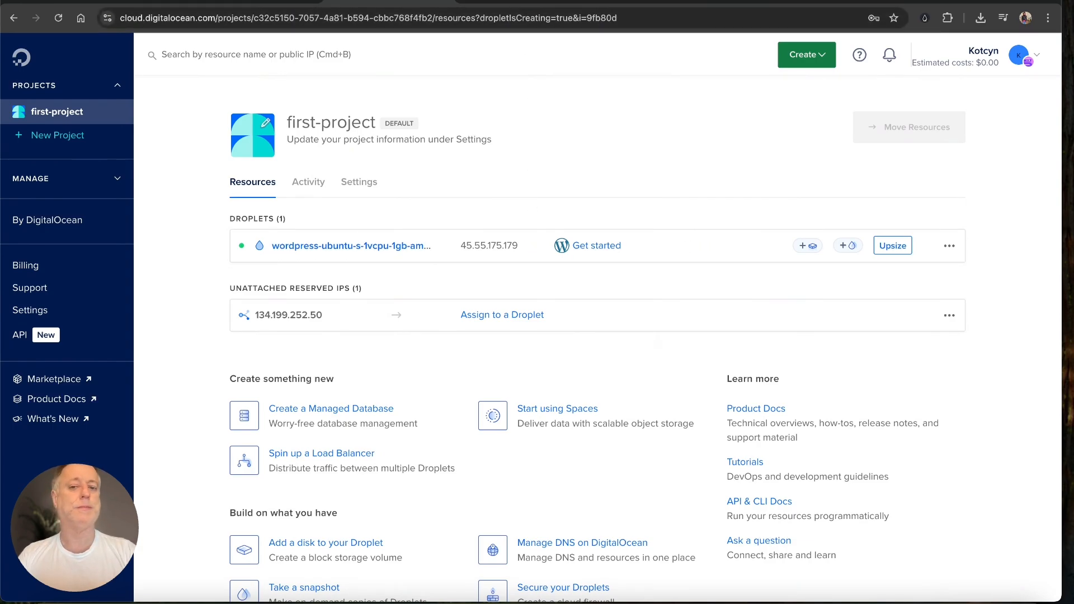
pyautogui.click(525, 9)
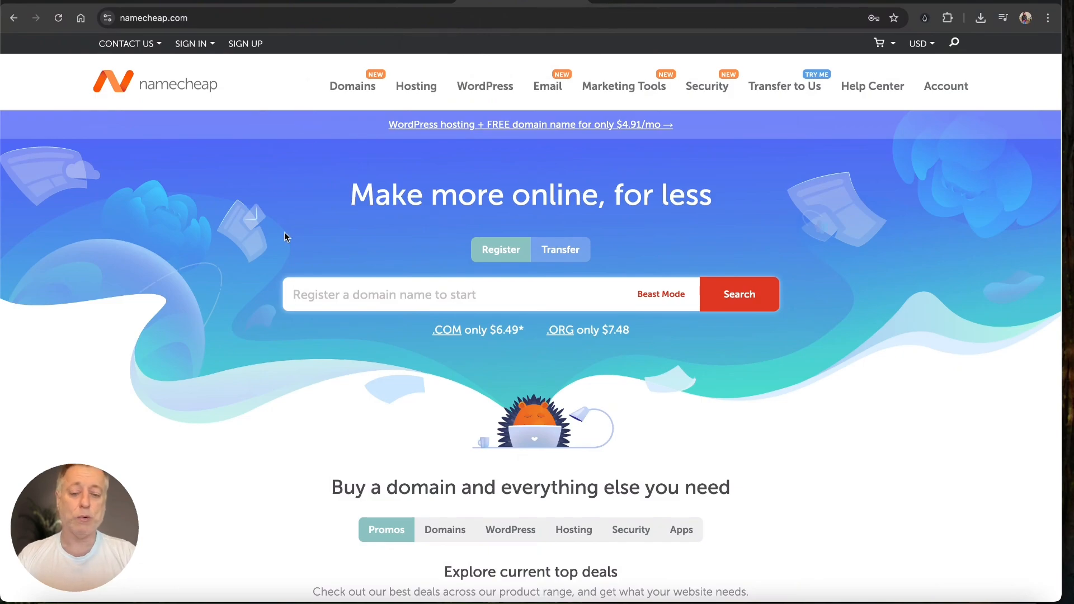
# Step: Open omnimajestic.com's management page from the Namecheap account dashboard
pyautogui.click(619, 2)
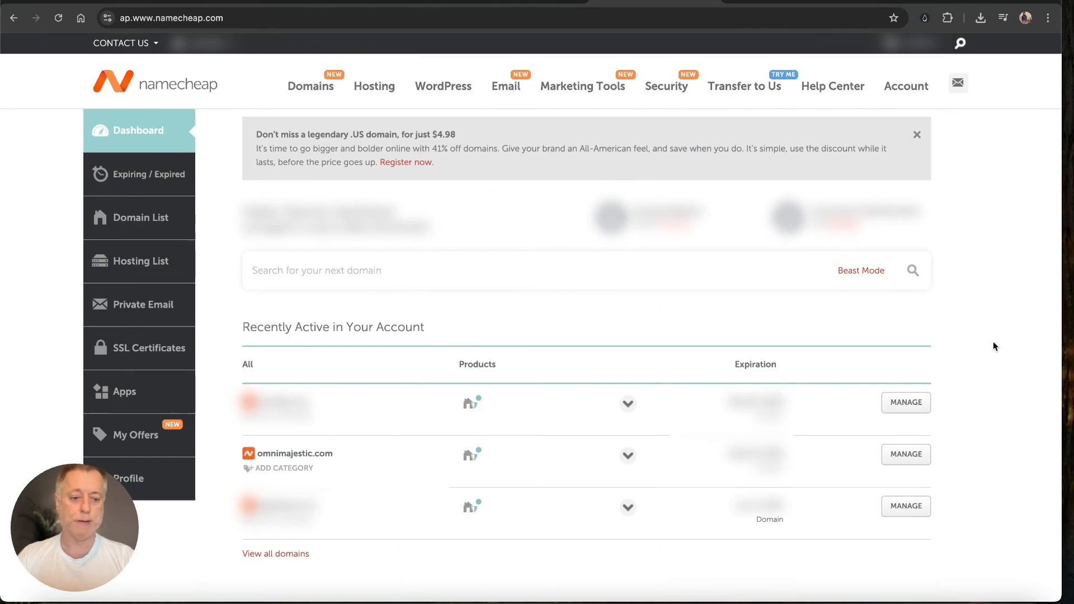
pyautogui.moveTo(994, 345); pyautogui.dragTo(923, 445)
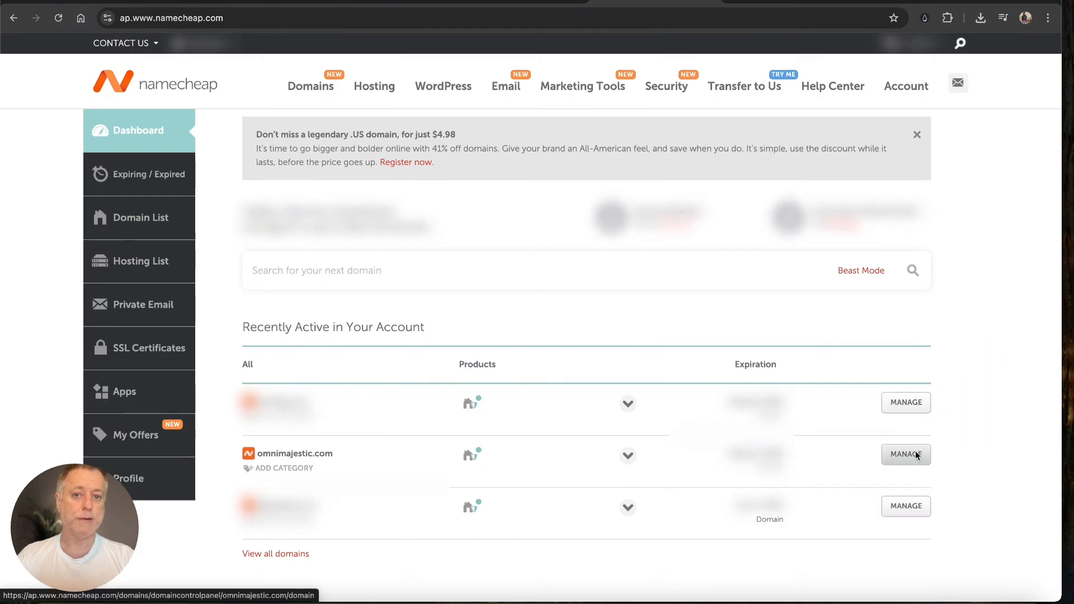
pyautogui.click(916, 455)
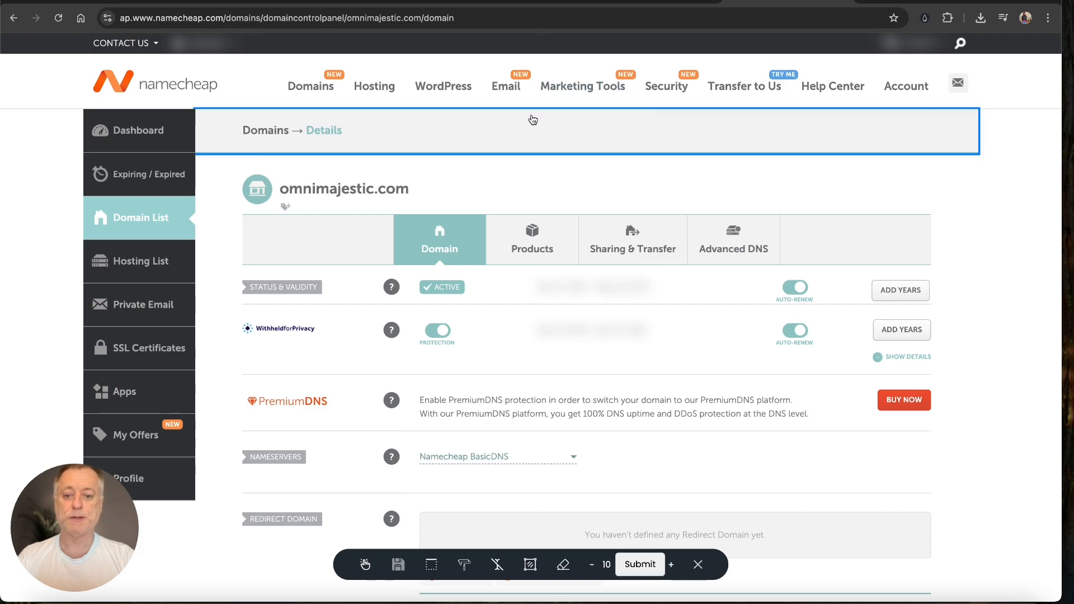
pyautogui.click(701, 565)
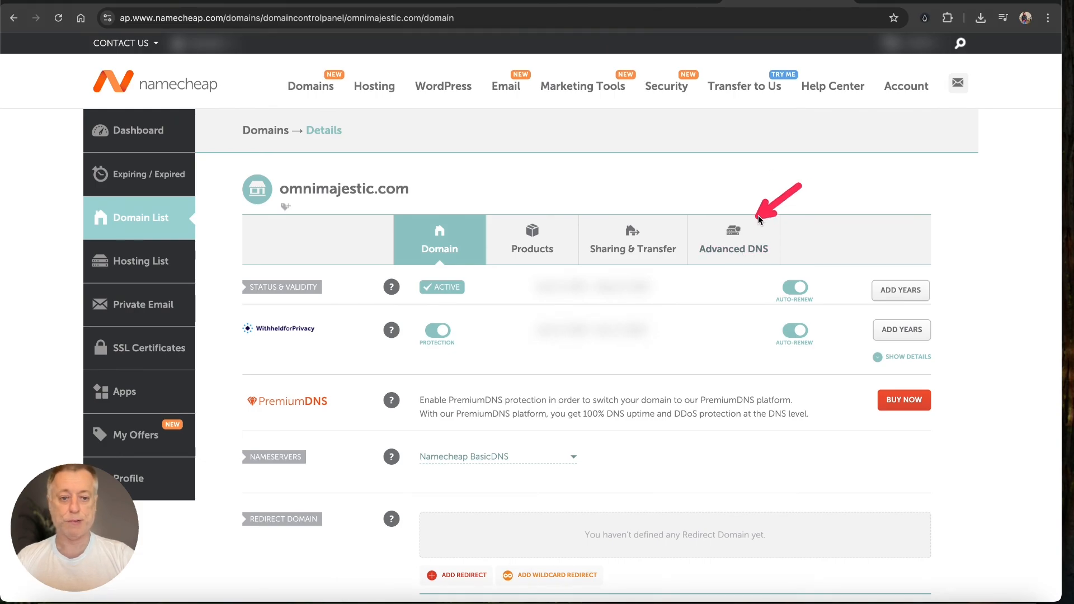
# Step: Go to the Advanced DNS settings for omnimajestic.com
pyautogui.click(744, 238)
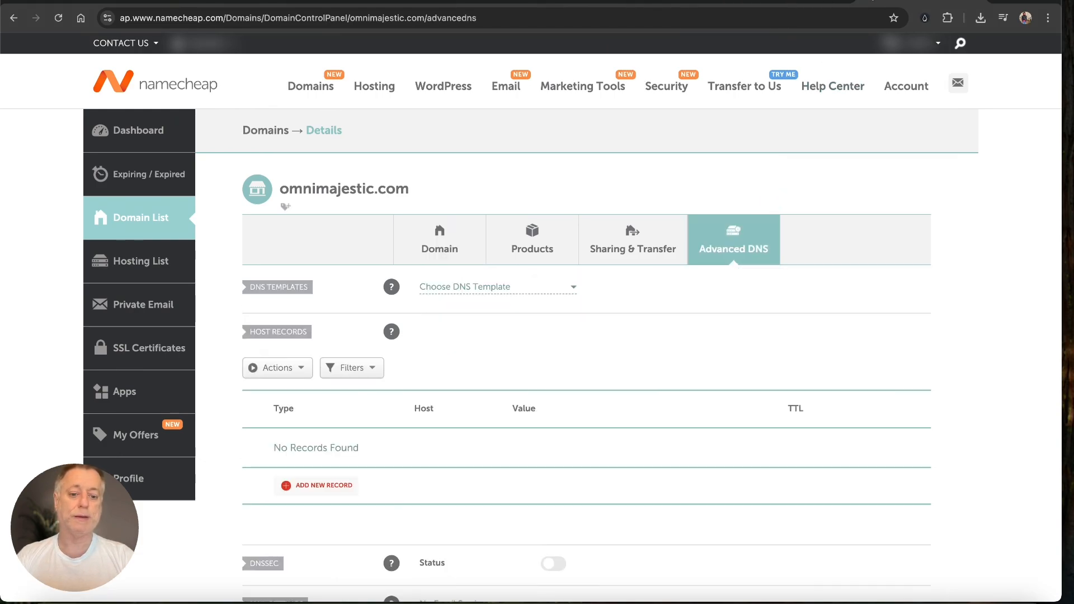
pyautogui.moveTo(899, 47)
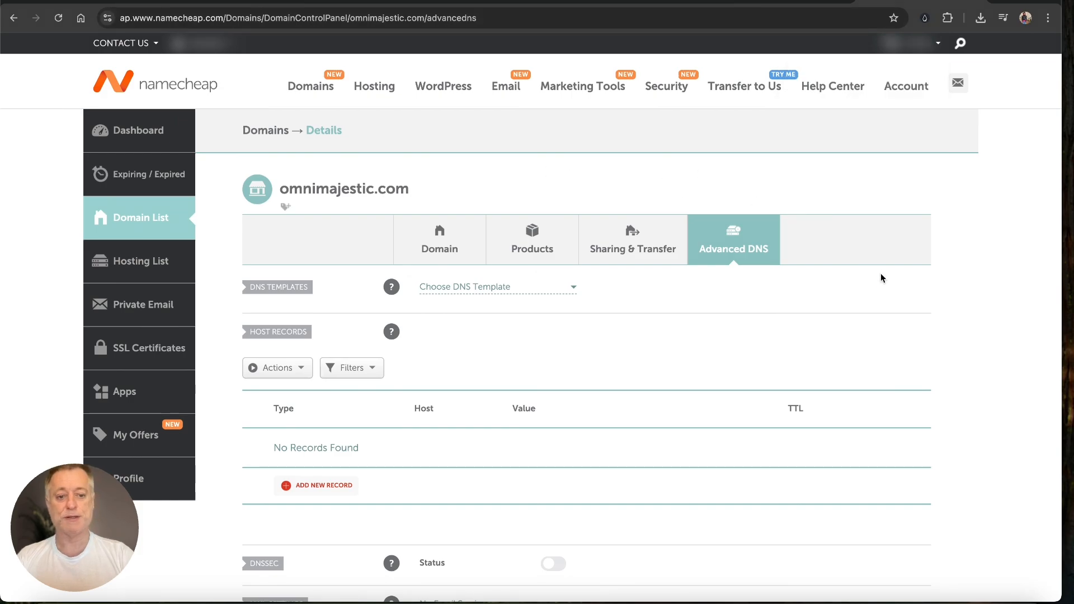
pyautogui.moveTo(827, 334); pyautogui.dragTo(765, 280)
pyautogui.scroll(-3, 764, 281)
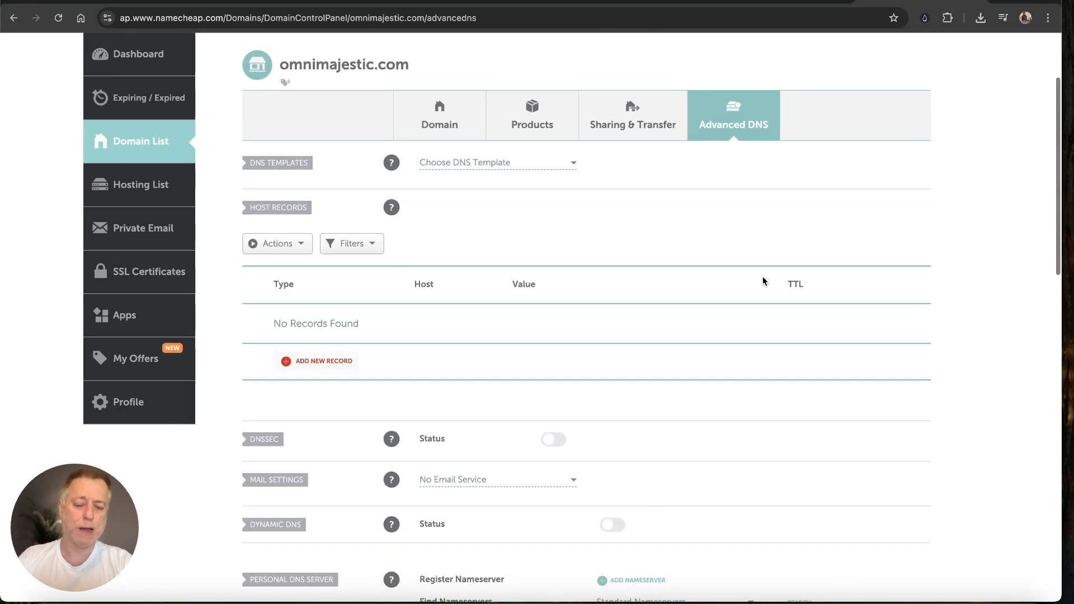
pyautogui.moveTo(523, 259)
pyautogui.mouseDown()
pyautogui.moveTo(466, 280)
pyautogui.moveTo(372, 346)
pyautogui.mouseUp()
# Step: Add an A record with host @ and value 45.55.175.179
pyautogui.click(351, 362)
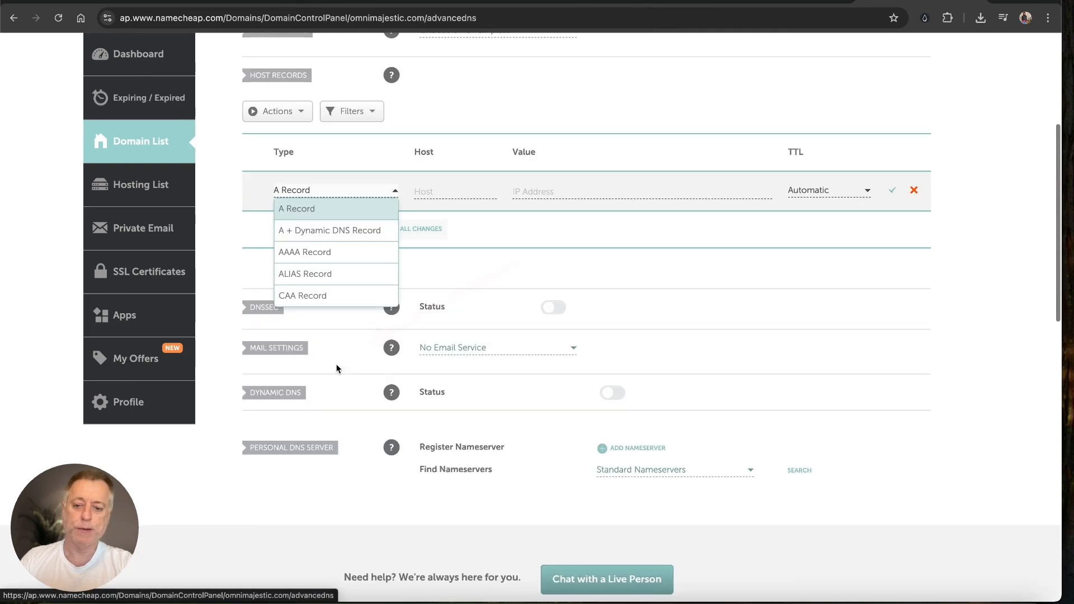
pyautogui.click(323, 212)
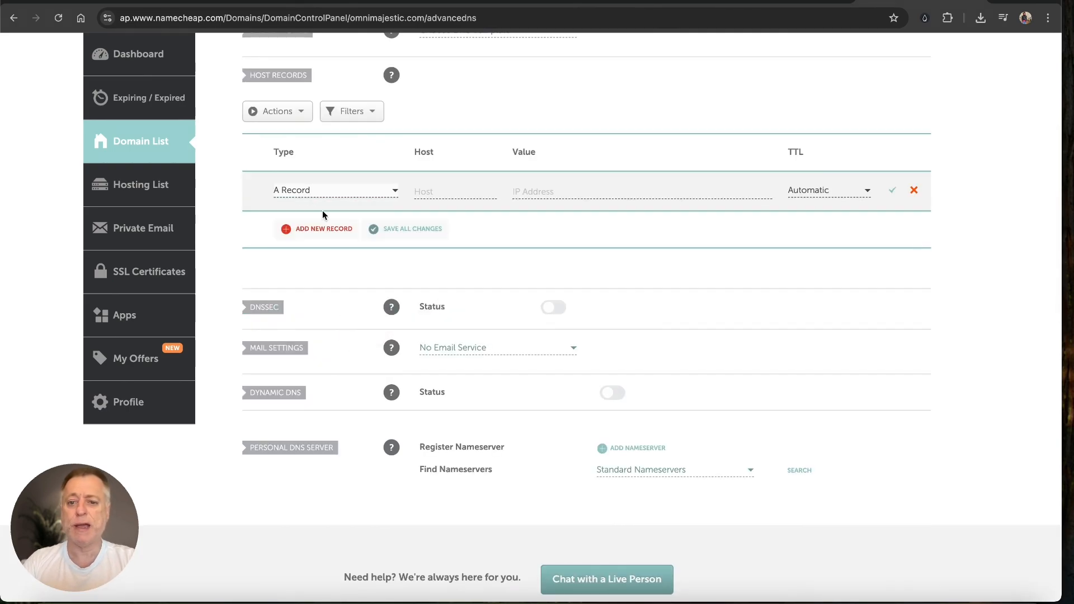
pyautogui.click(424, 191)
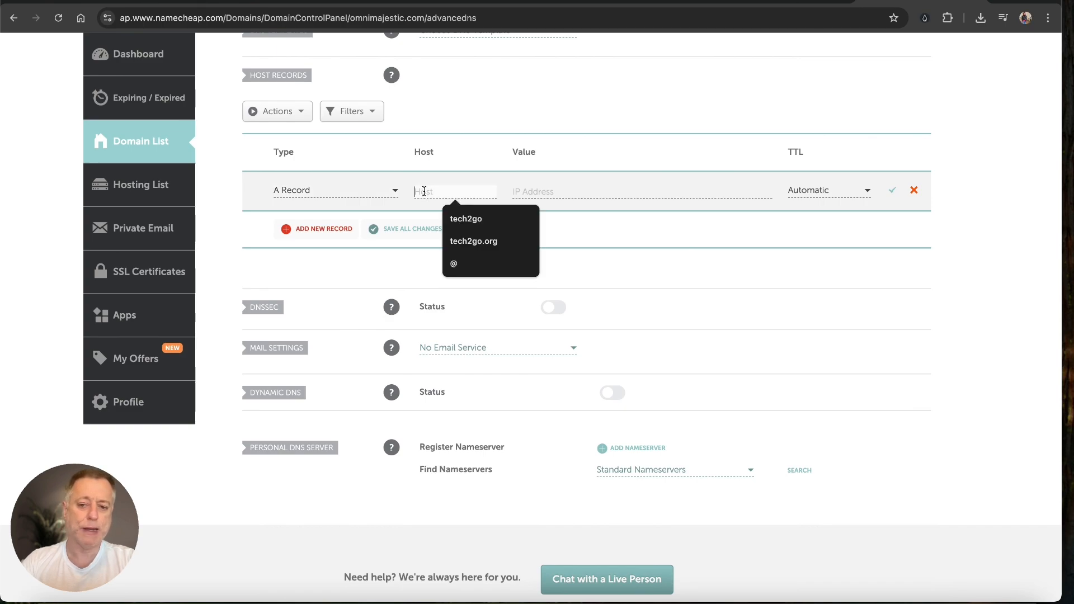
pyautogui.click(470, 267)
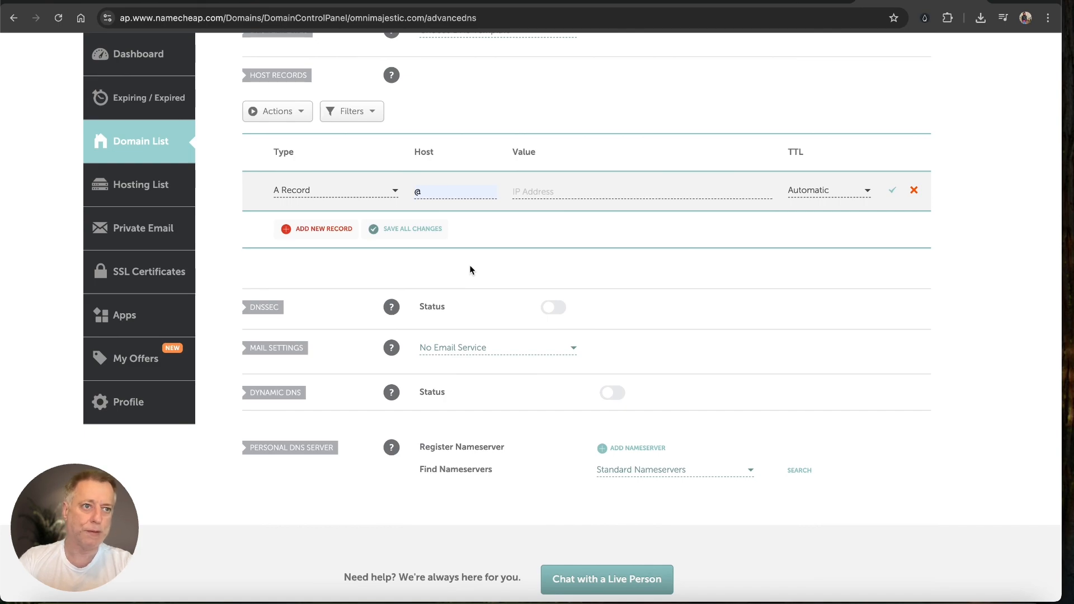
pyautogui.press('Tab')
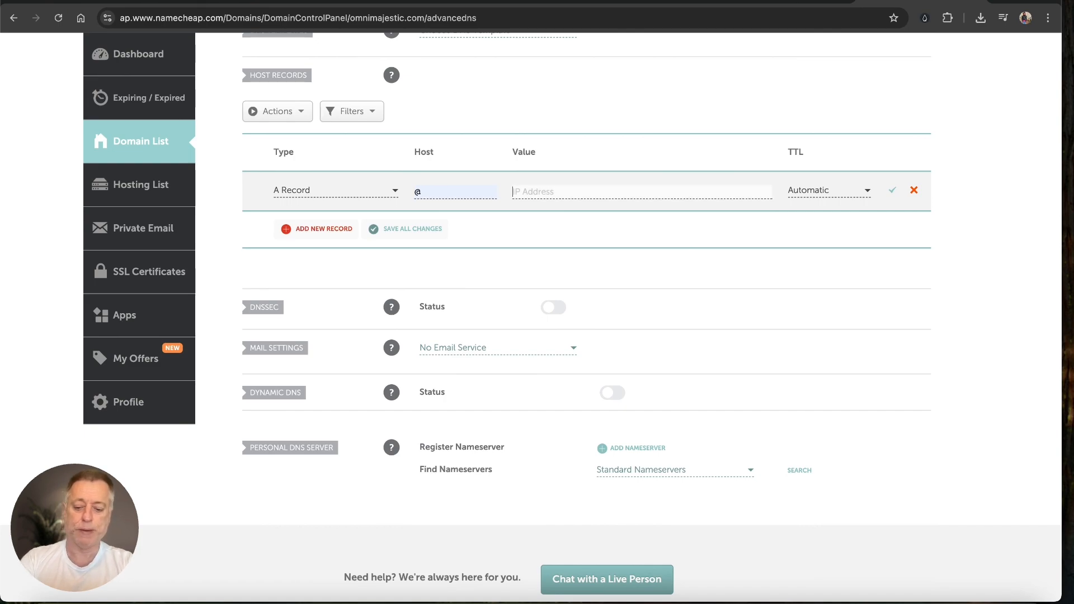
pyautogui.write('45.55.175.179')
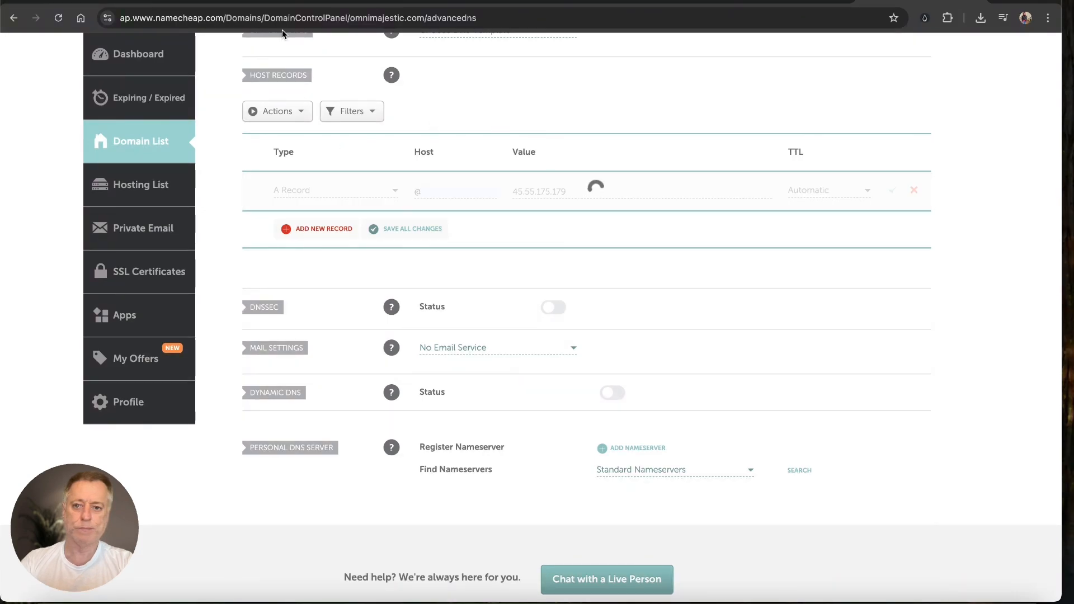
# Step: Create an A record with host www and value 45.55.175.179, then save it
pyautogui.click(321, 229)
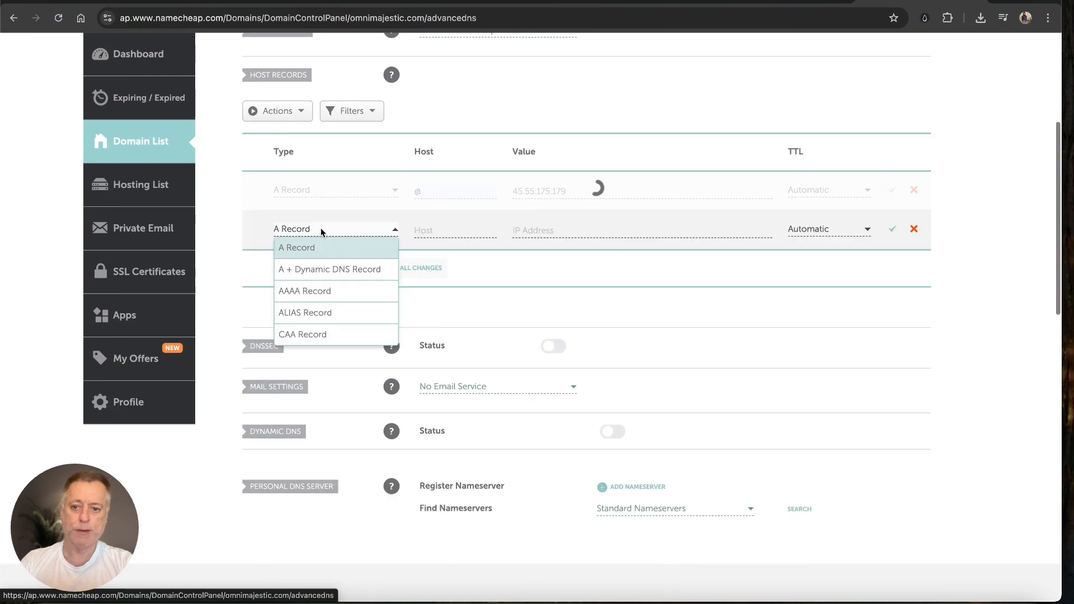
pyautogui.click(318, 248)
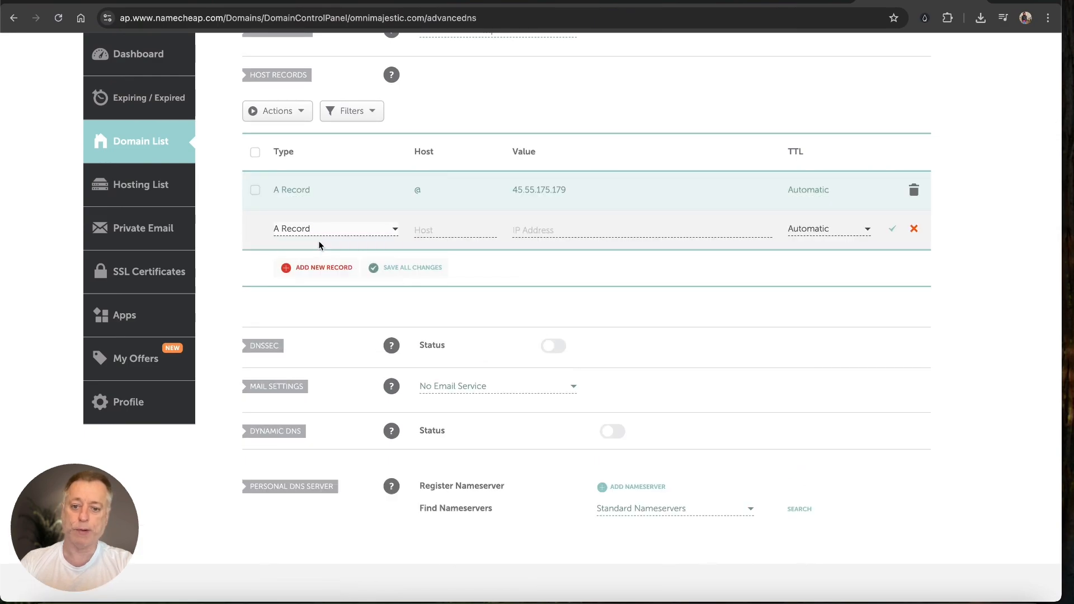
pyautogui.click(435, 232)
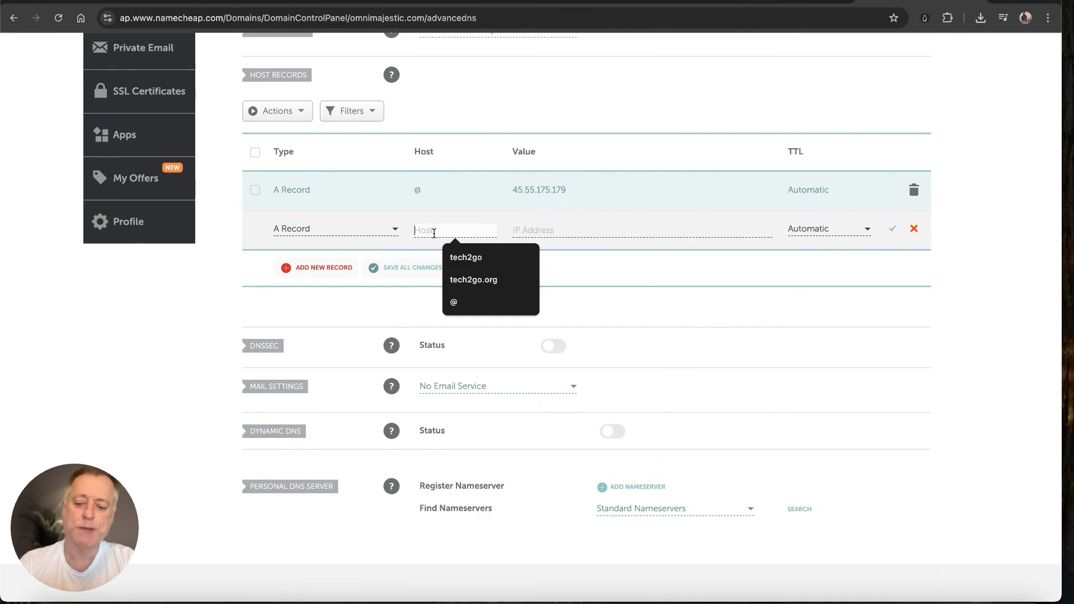
pyautogui.write('www')
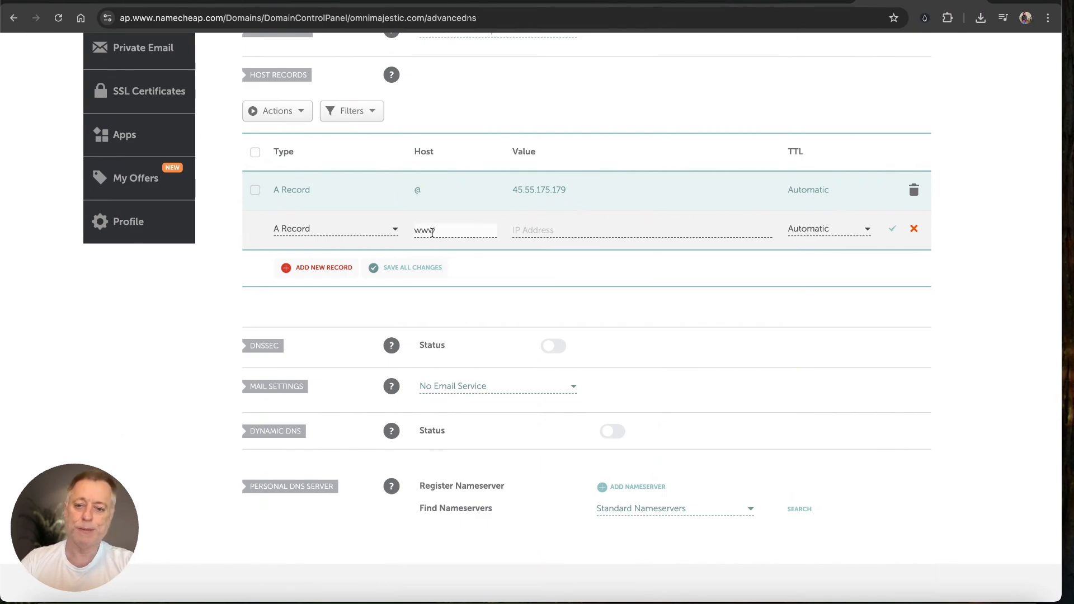
pyautogui.click(388, 229)
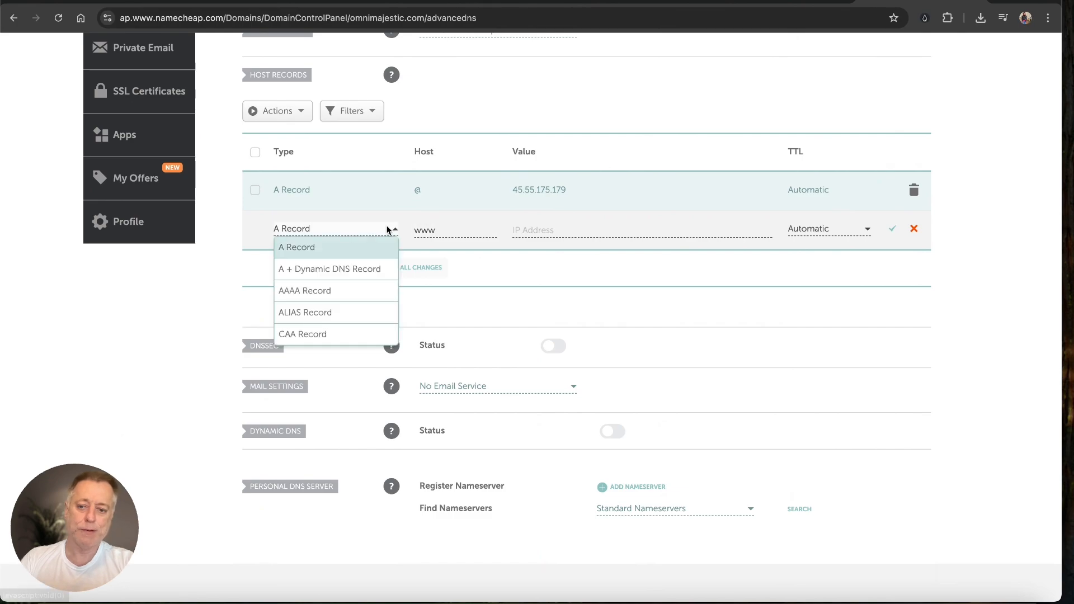
pyautogui.scroll(-3, 358, 333)
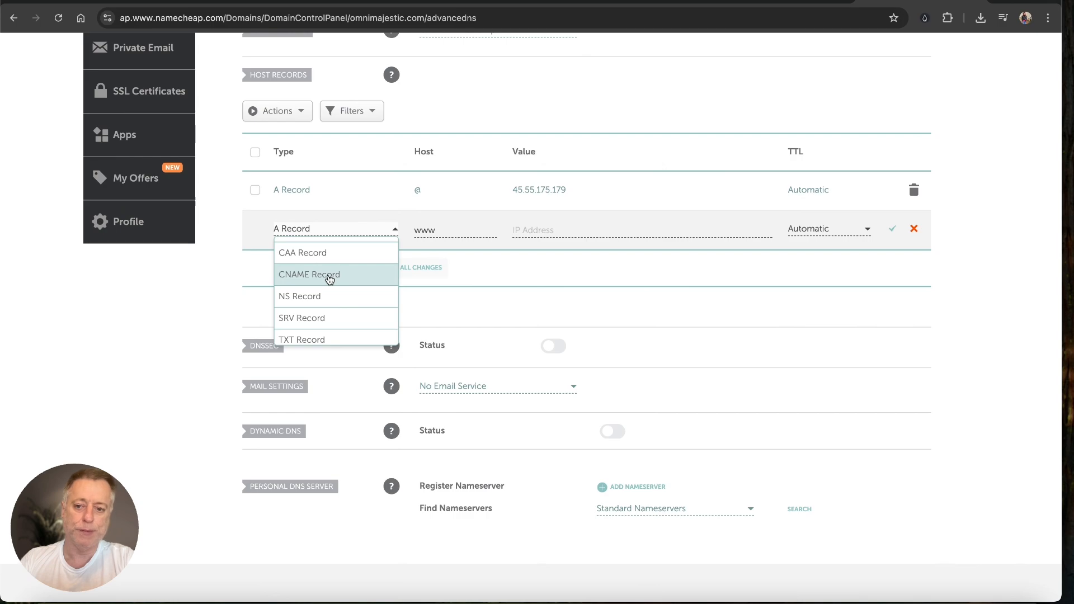
pyautogui.scroll(3, 330, 277)
pyautogui.click(319, 253)
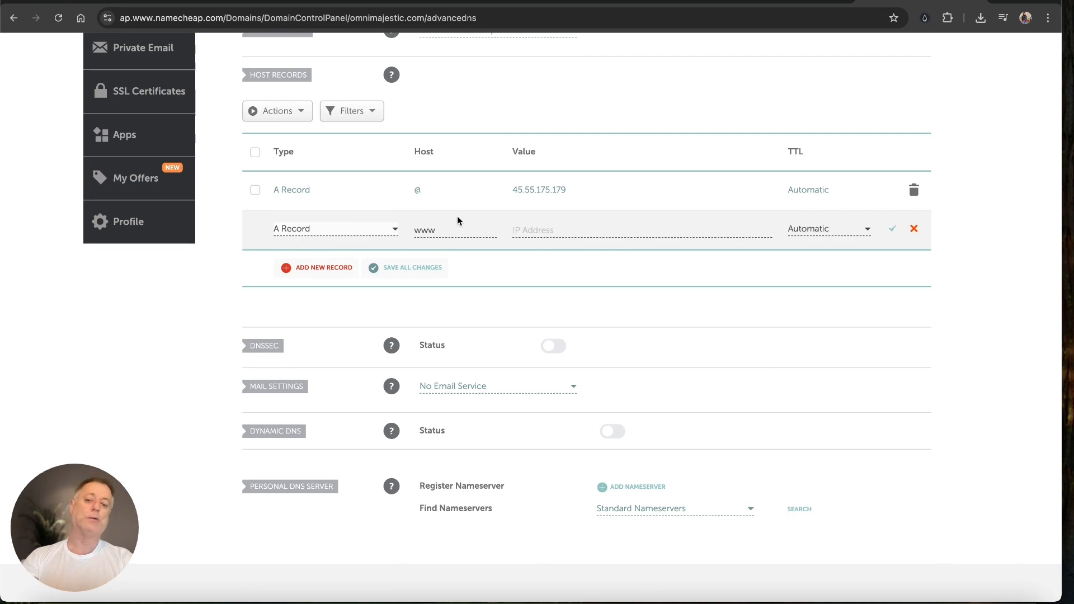
pyautogui.click(525, 231)
pyautogui.write('45.55.175.179')
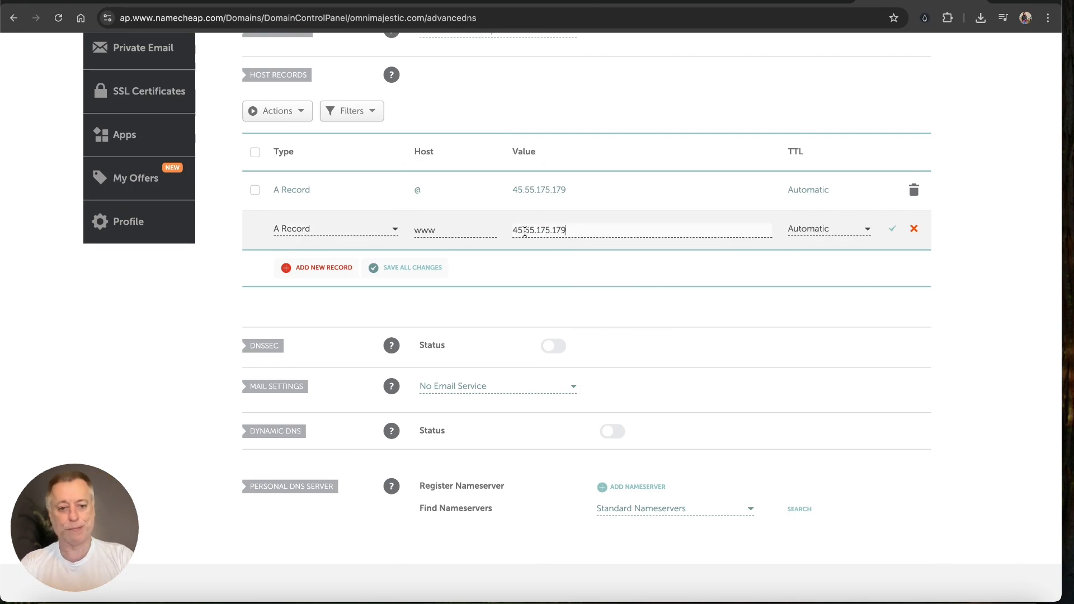
pyautogui.click(892, 230)
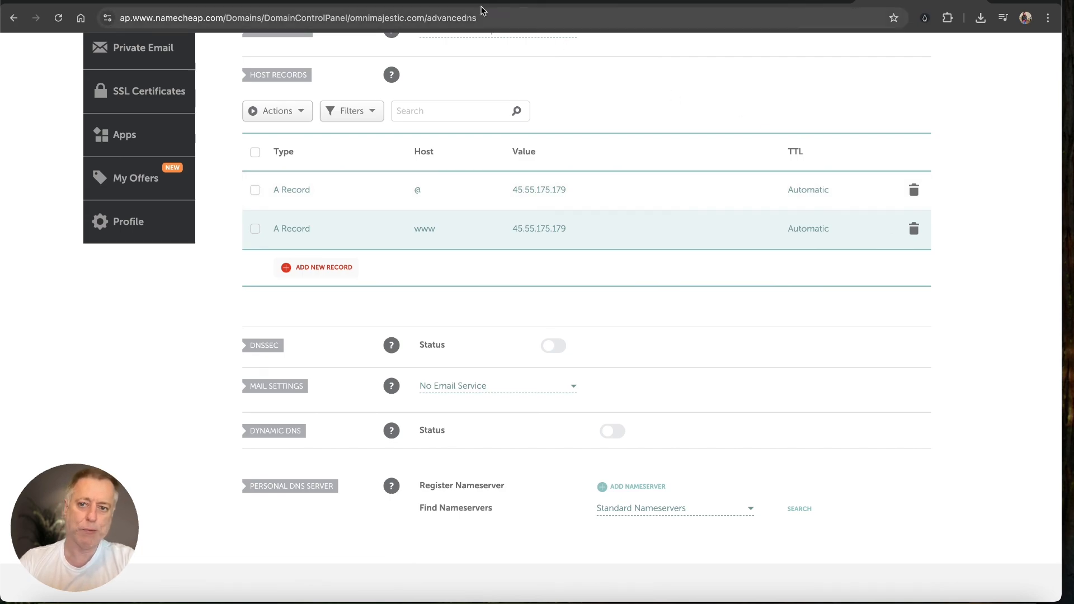
# Step: Open the wordpress-ubuntu droplet's details page in first-project and copy its IPv6 address
pyautogui.click(400, 2)
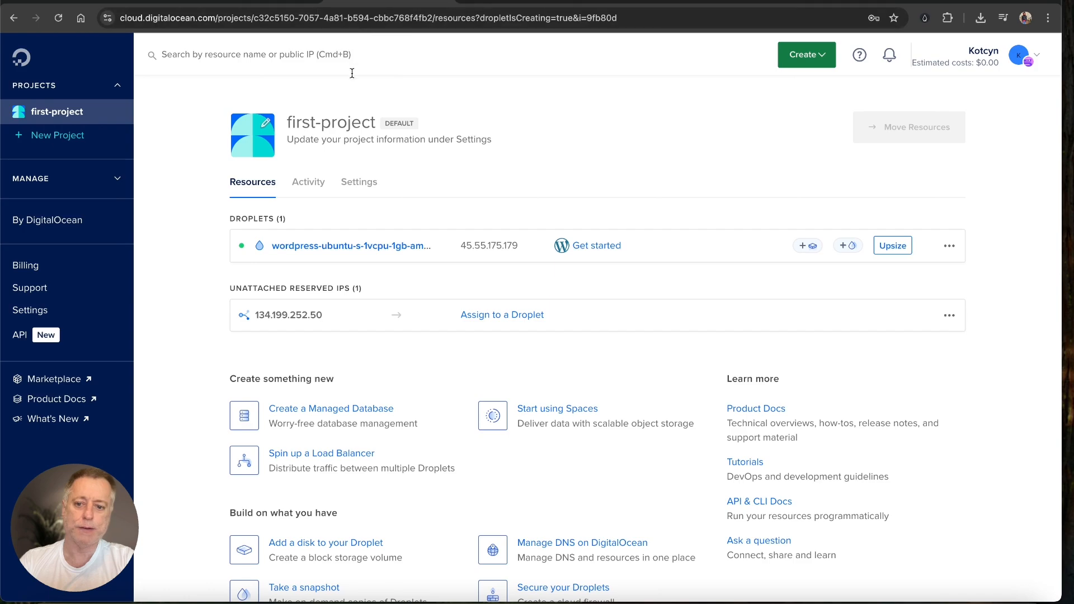
pyautogui.moveTo(422, 154)
pyautogui.mouseDown()
pyautogui.moveTo(413, 216)
pyautogui.moveTo(395, 235)
pyautogui.mouseUp()
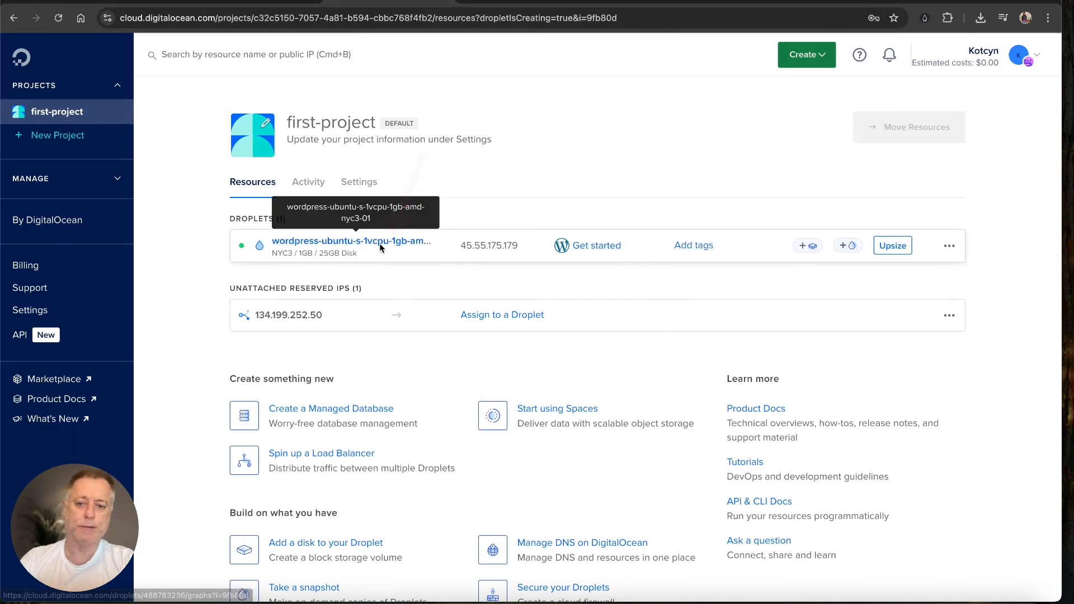
pyautogui.click(381, 245)
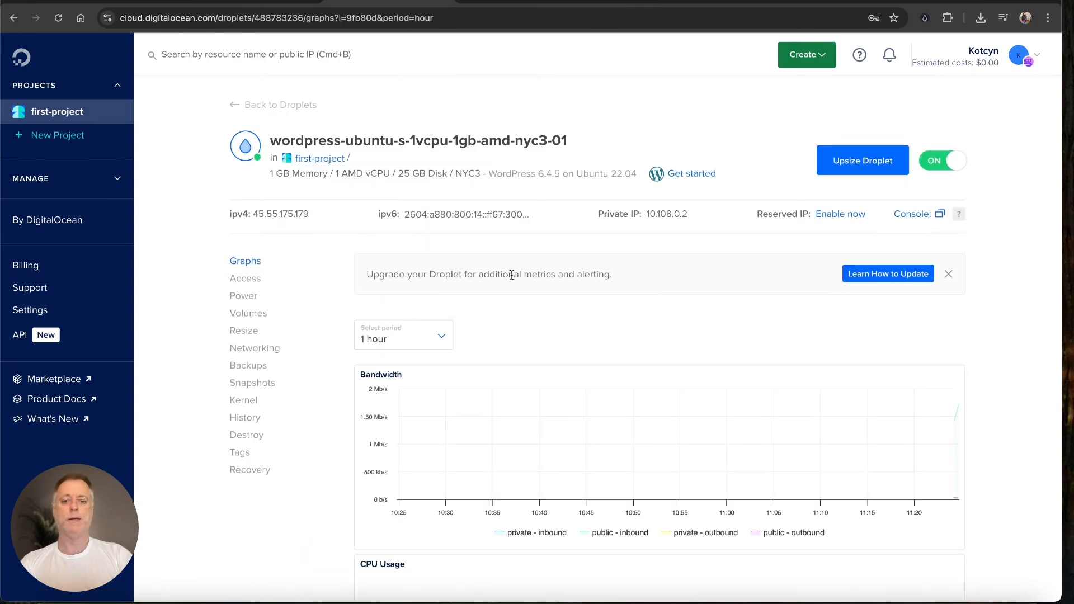
pyautogui.hotkey('ctrl', 'a')
pyautogui.moveTo(549, 386); pyautogui.dragTo(482, 228)
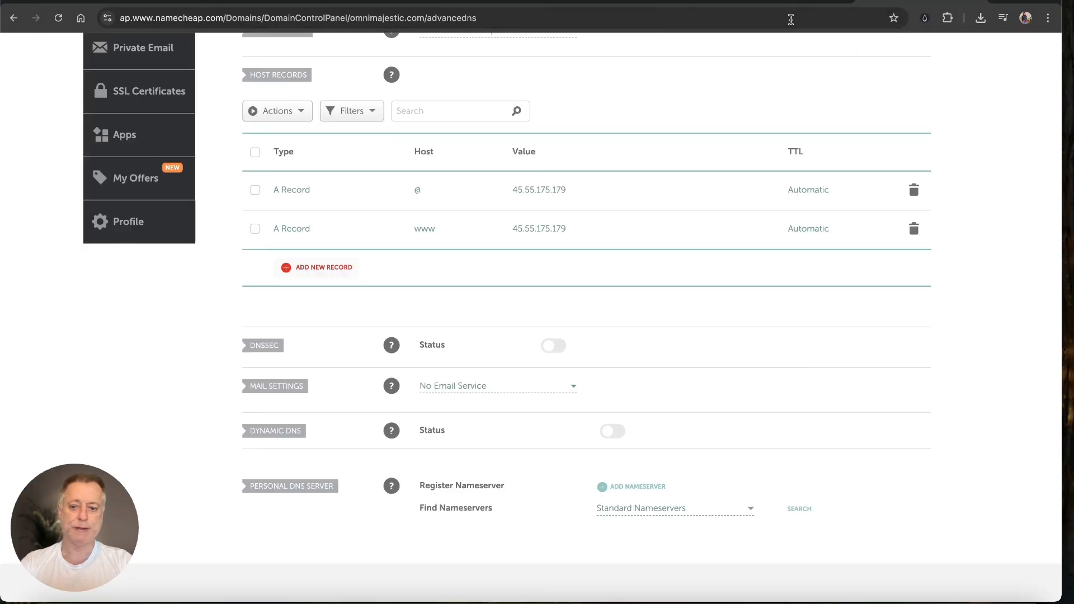
# Step: Add an AAAA record for host @ pointing to 2604:a880:800:14::ff67:3000
pyautogui.click(330, 272)
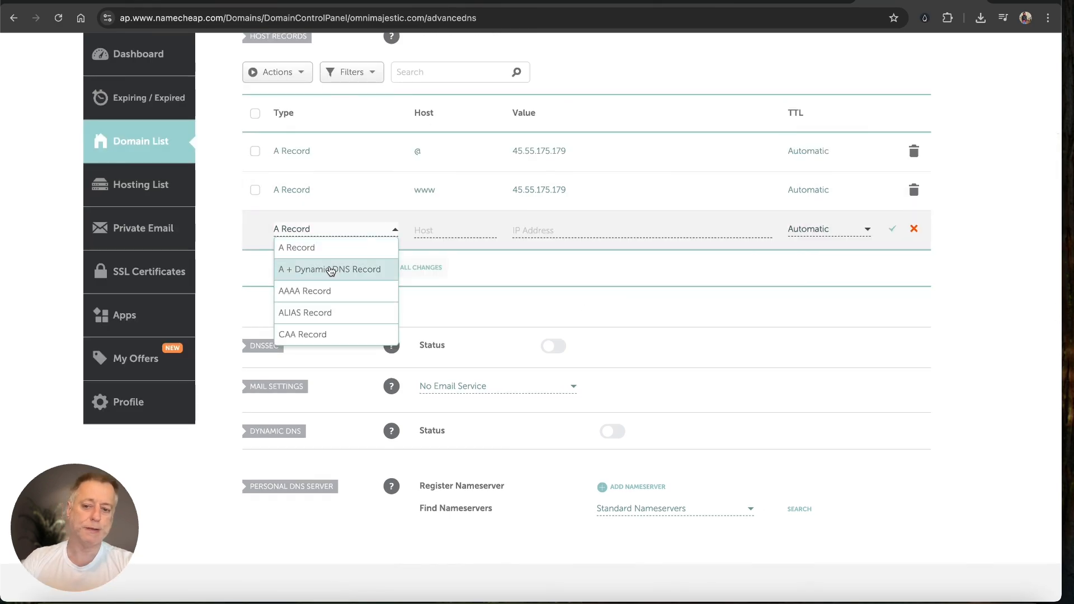
pyautogui.click(332, 290)
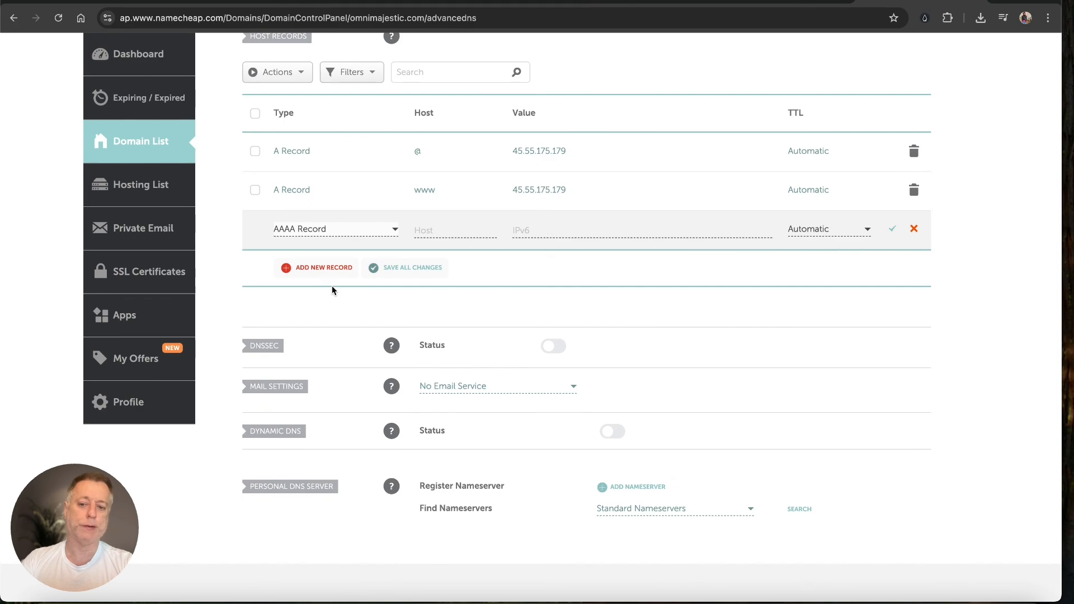
pyautogui.click(442, 229)
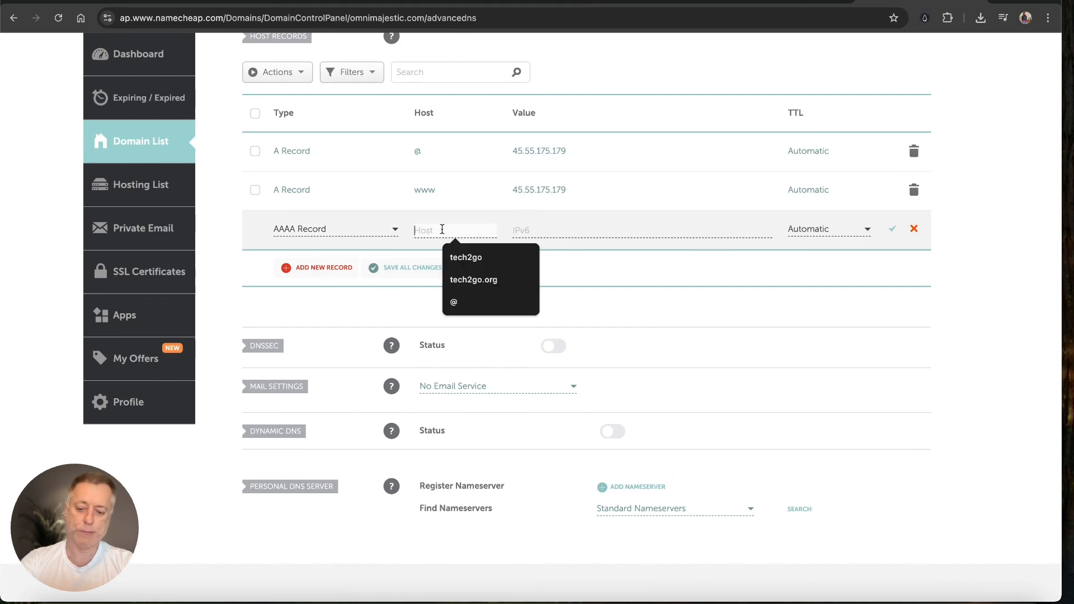
pyautogui.write('2@')
pyautogui.press('BackSpace')
pyautogui.press('BackSpace')
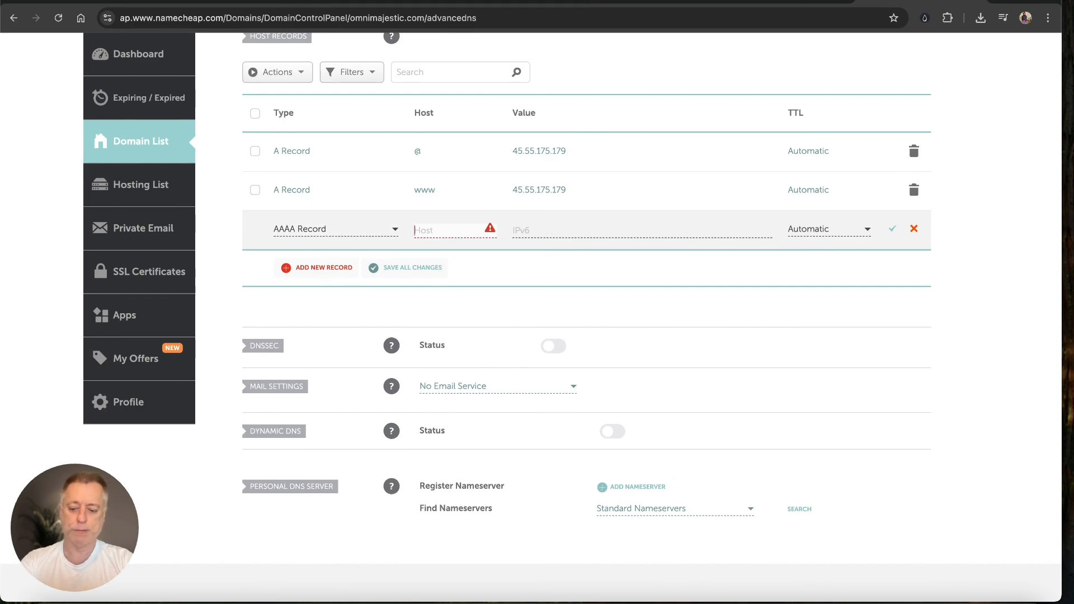
pyautogui.write('@')
pyautogui.press('Tab')
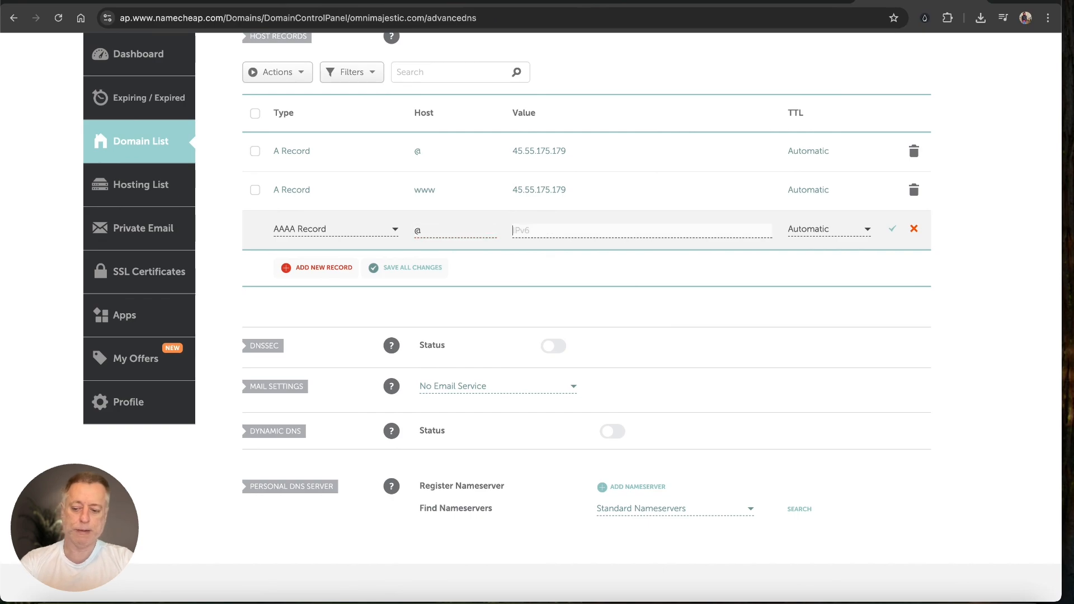
pyautogui.write('2604:a880:800:14::ff67:3000')
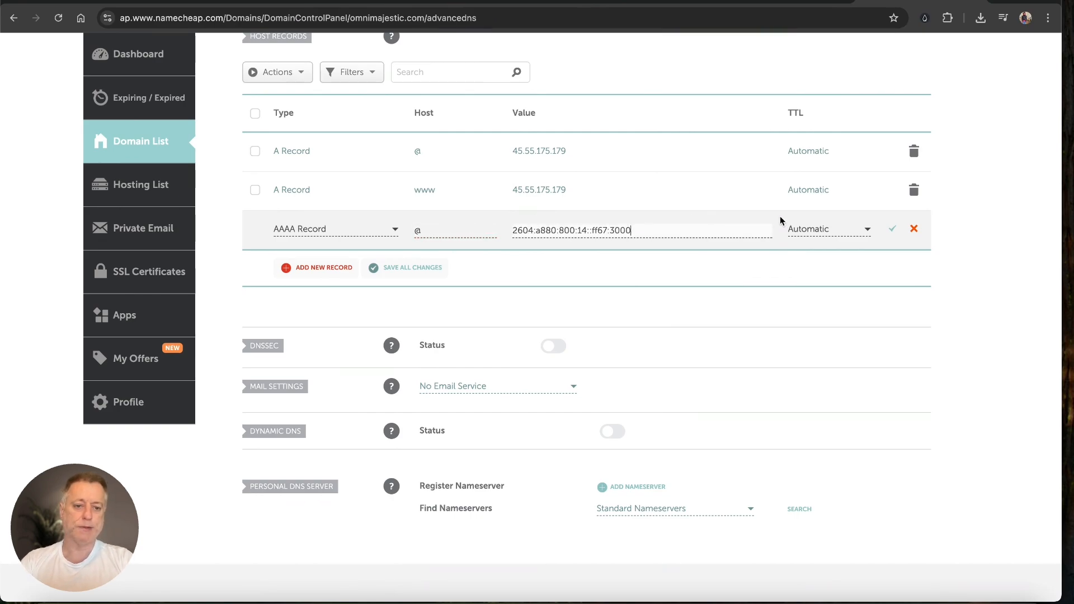
pyautogui.click(892, 229)
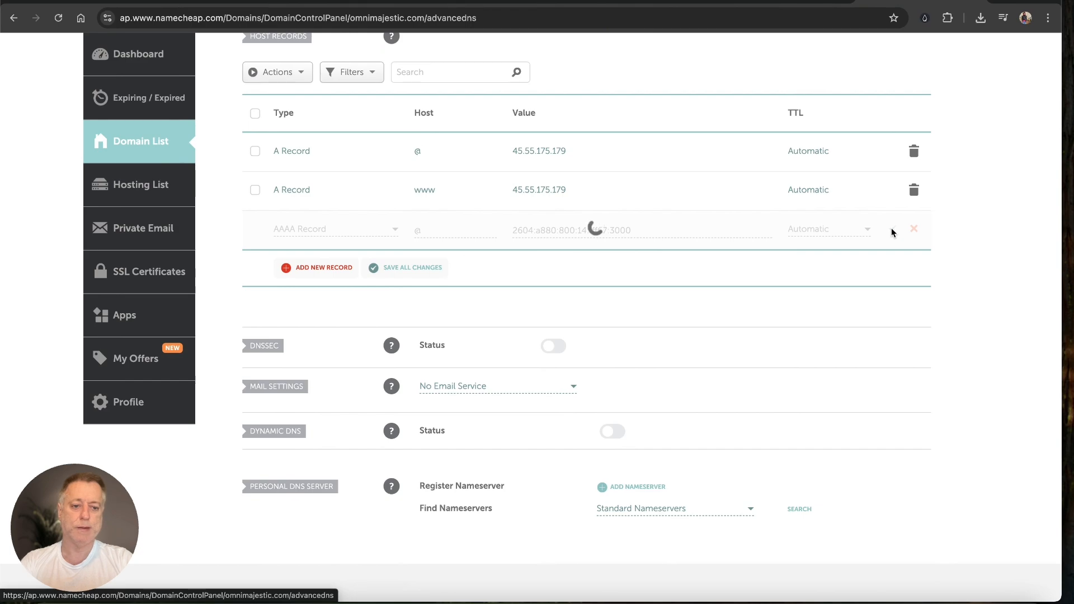
# Step: Add a matching AAAA record for host www, then copy the domain name omnimajestic.com
pyautogui.click(305, 267)
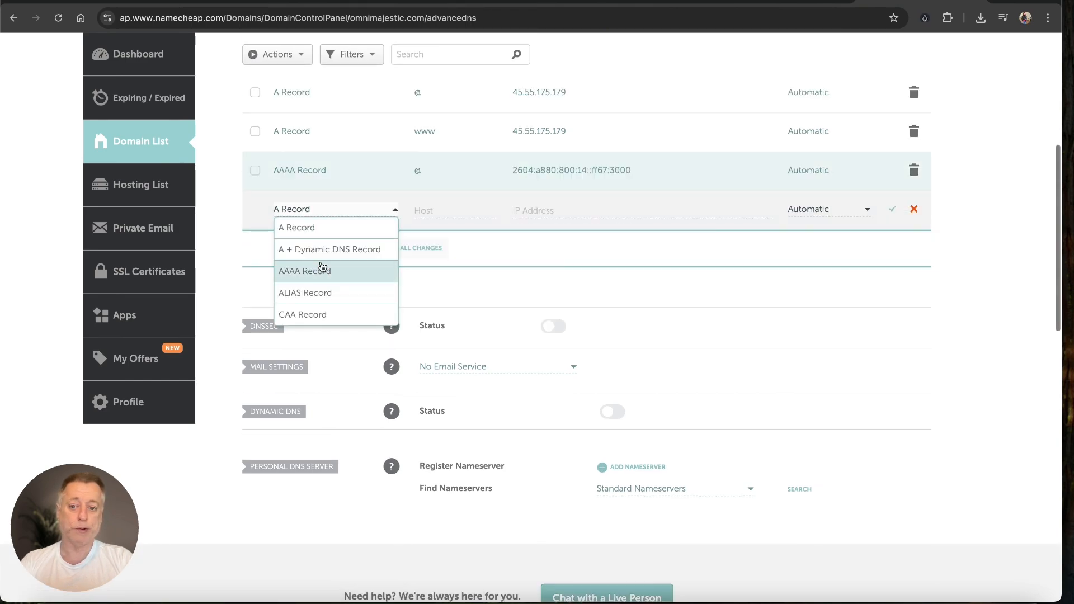
pyautogui.click(312, 270)
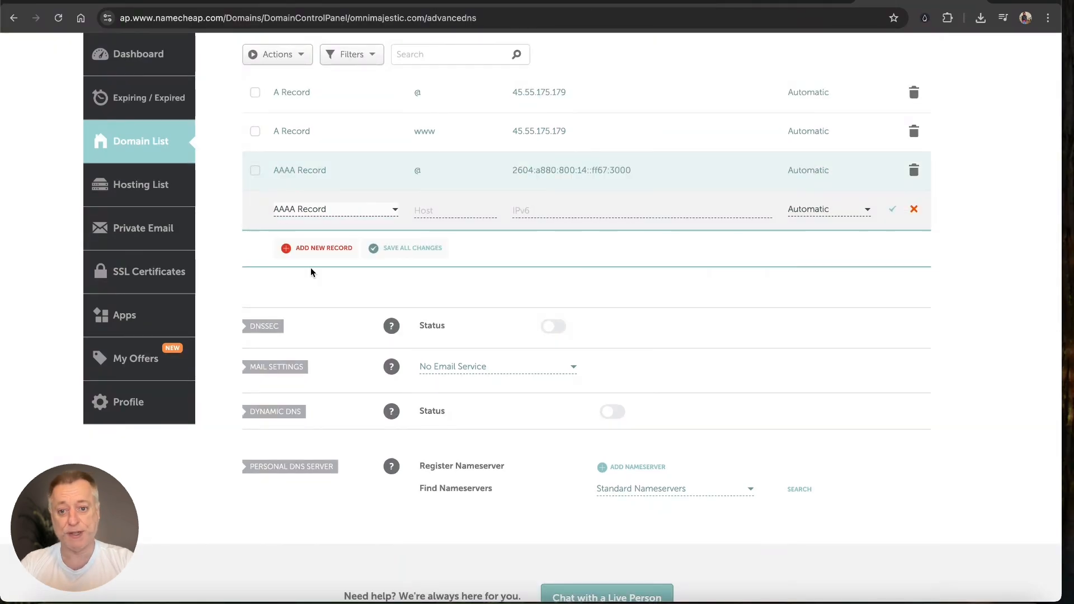
pyautogui.click(423, 209)
pyautogui.write('w')
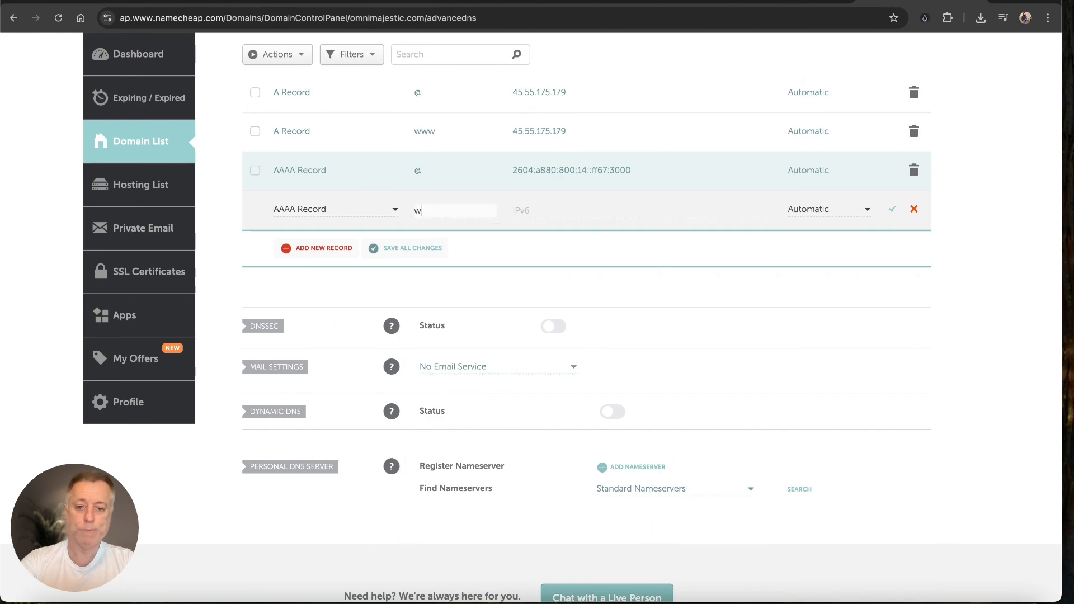
pyautogui.write('ww')
pyautogui.press('Tab')
pyautogui.write('2604:a880:800:14::ff67:3000')
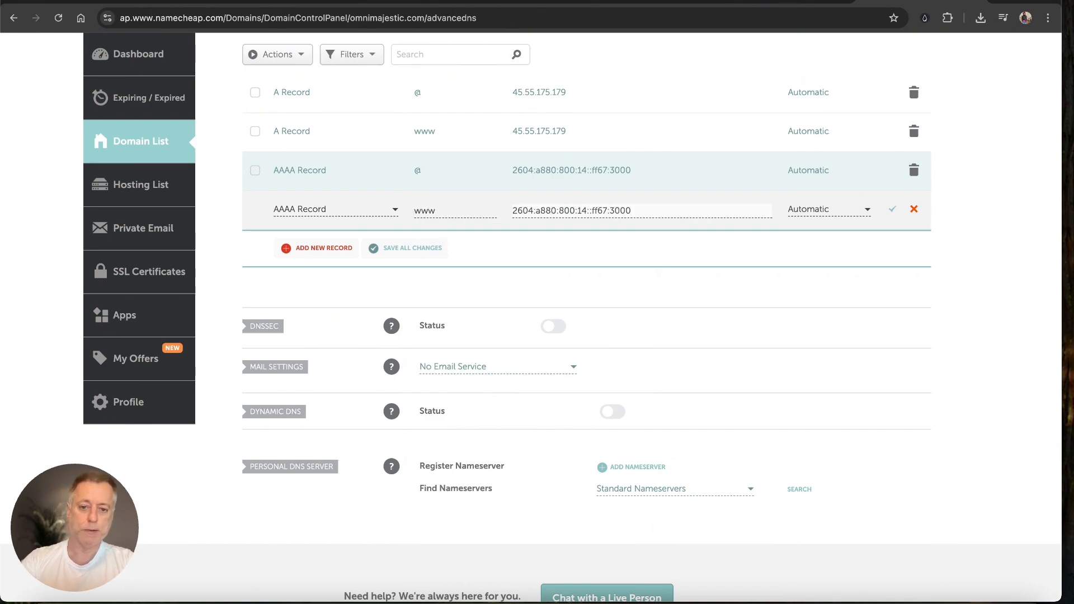
pyautogui.click(894, 211)
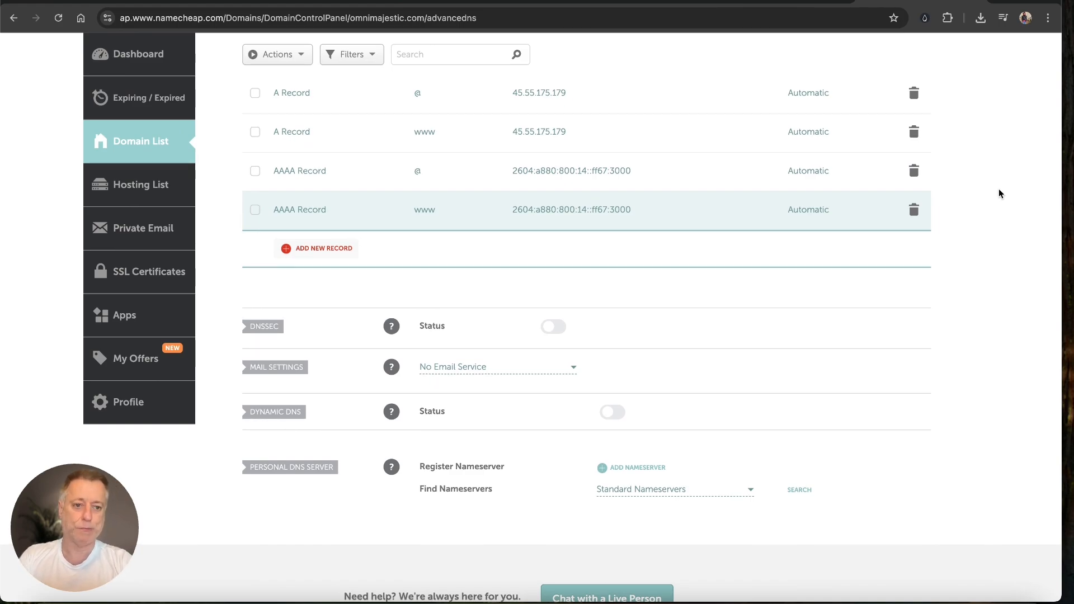
pyautogui.scroll(6, 999, 190)
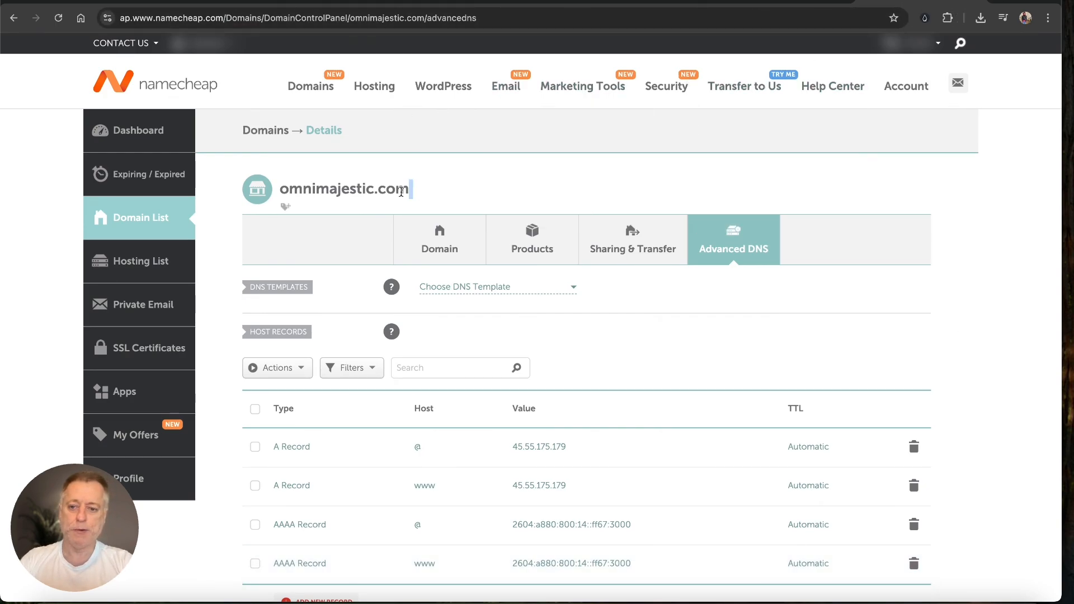
pyautogui.moveTo(413, 190); pyautogui.dragTo(280, 195)
pyautogui.press('super+c')
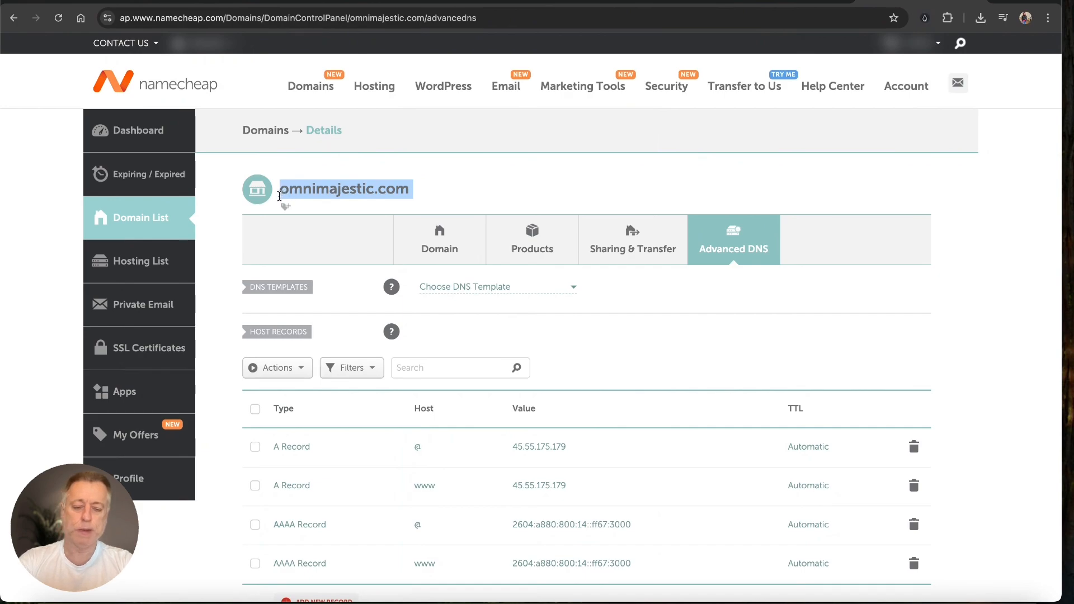
# Step: On whatsmydns.net, check A record propagation for omnimajestic.com, showing 45.55.175.179
pyautogui.hotkey('ctrl', 't')
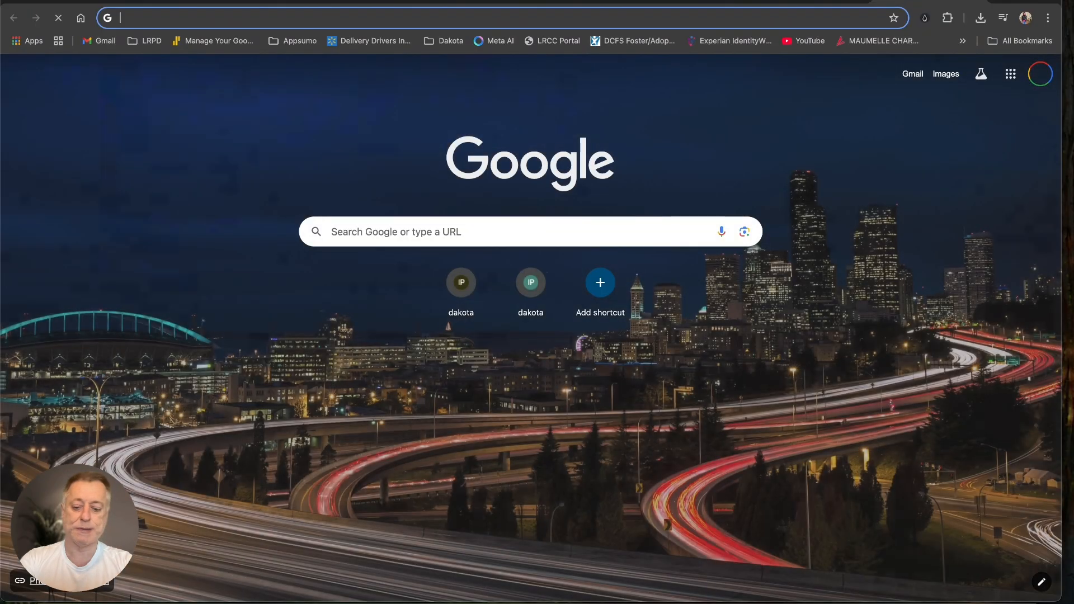
pyautogui.write('whatsmydns.net')
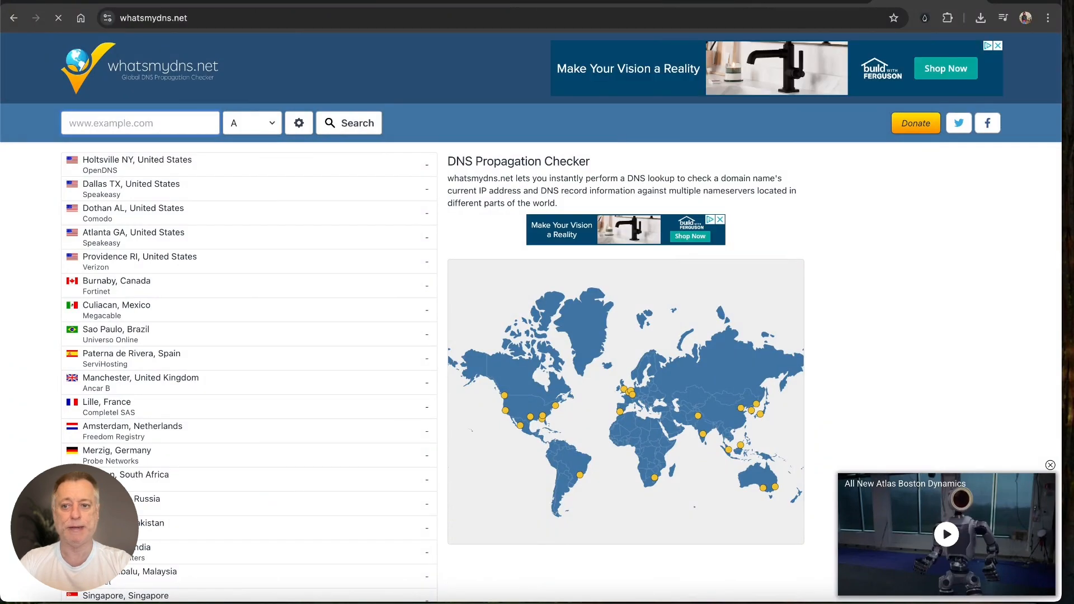
pyautogui.click(171, 119)
pyautogui.press('super+v')
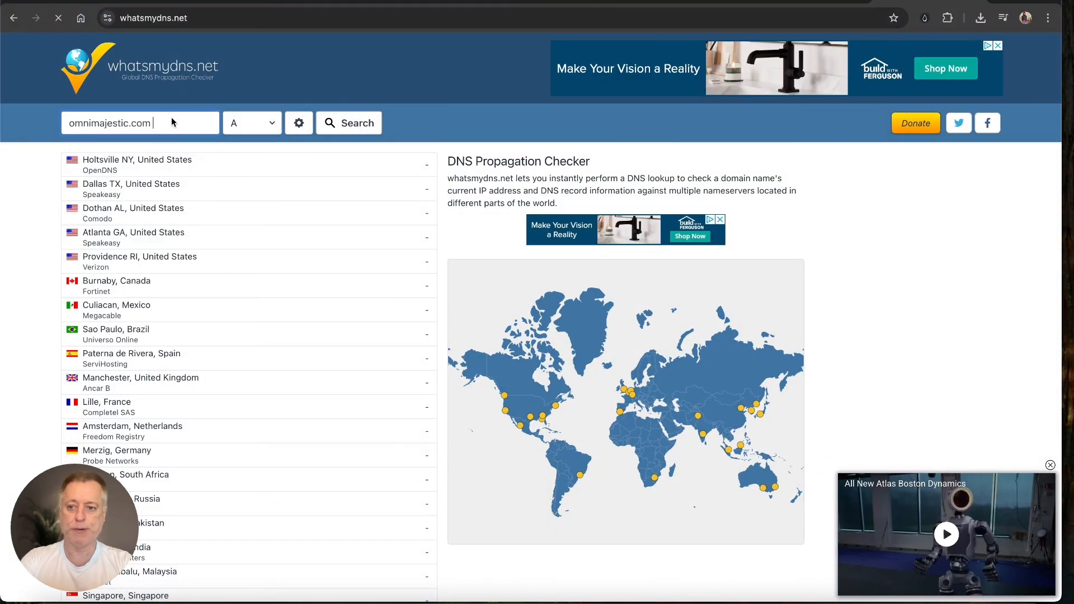
pyautogui.click(249, 123)
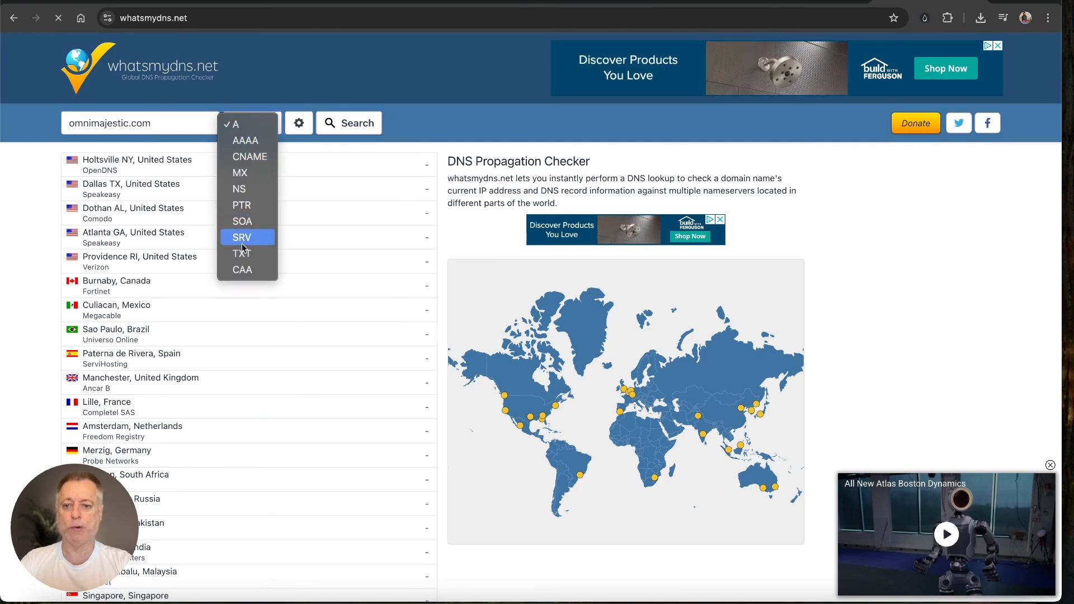
pyautogui.click(244, 127)
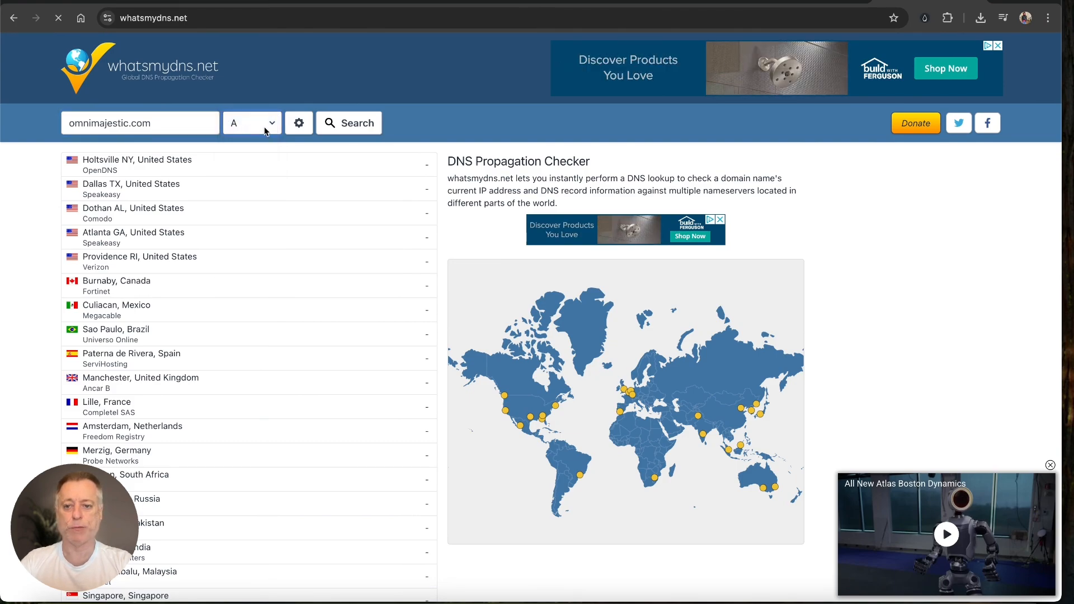
pyautogui.click(352, 127)
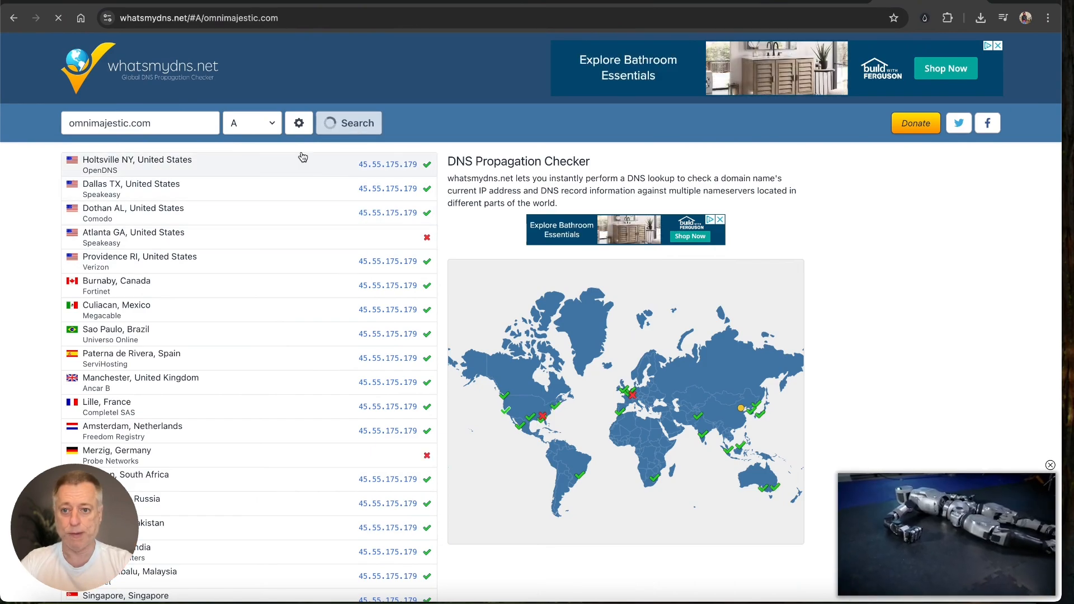
# Step: Rerun the lookup for AAAA records, returning 2604:a880:800:14::ff67:3000 at most locations
pyautogui.click(269, 127)
pyautogui.click(247, 140)
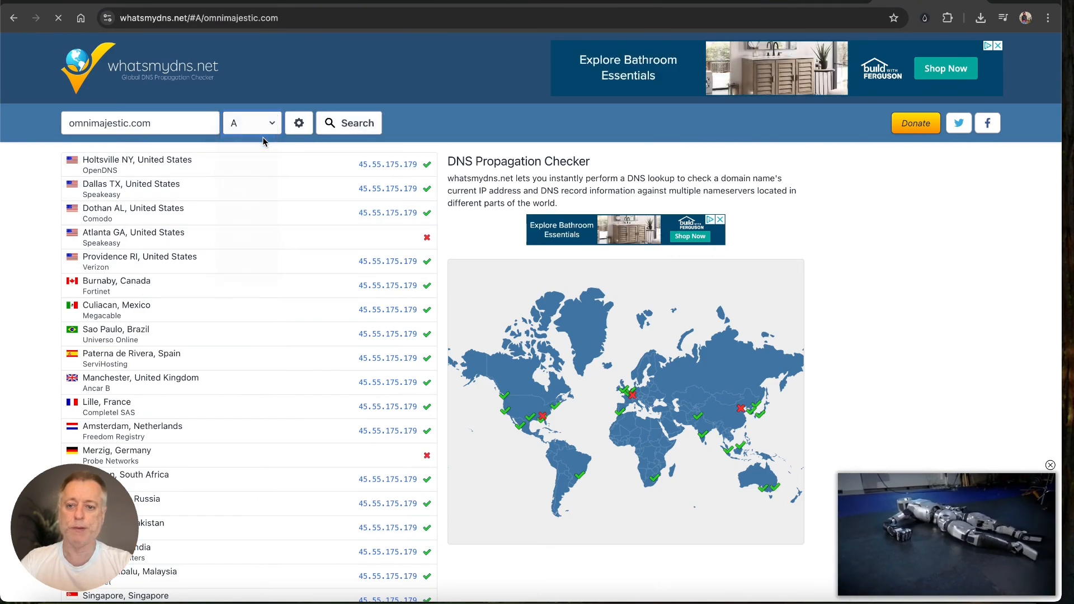
pyautogui.click(354, 124)
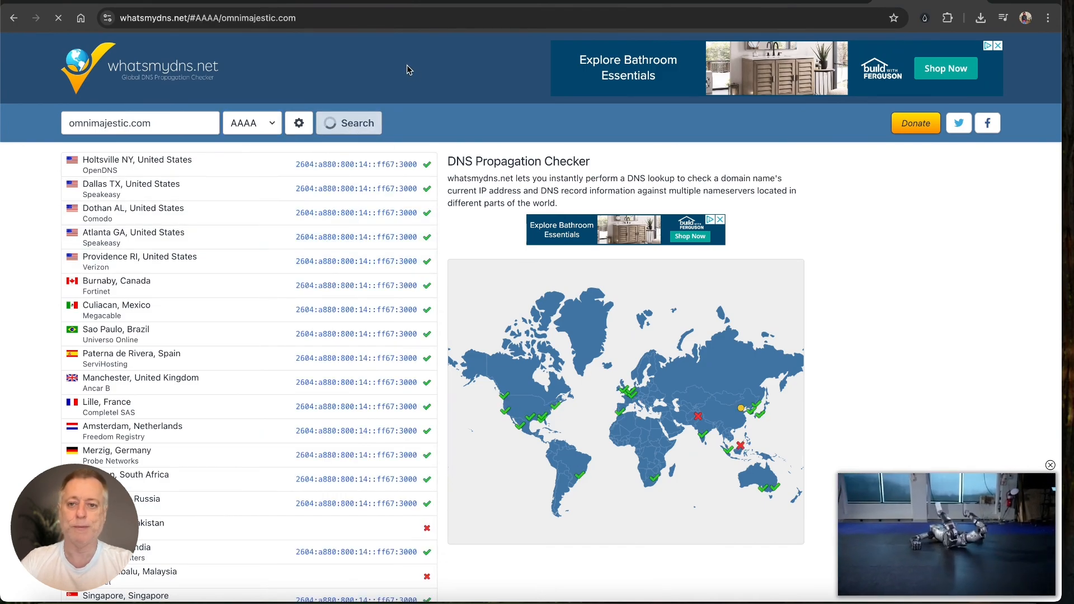
pyautogui.click(692, 20)
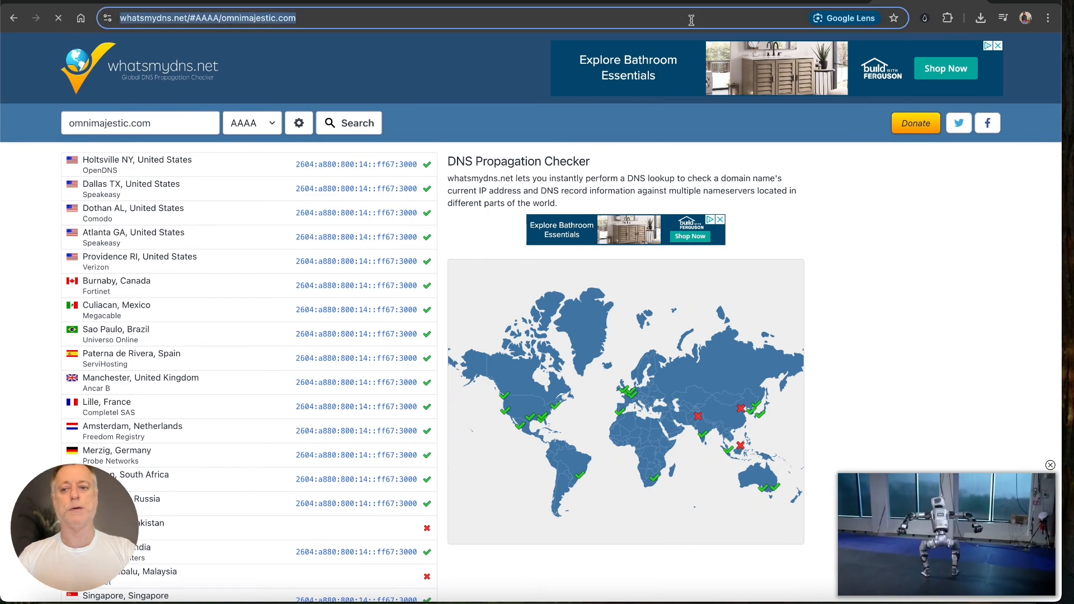
# Step: Load omnimajestic.com in Chrome, which shows the droplet's SSH-setup notice
pyautogui.press('super+v')
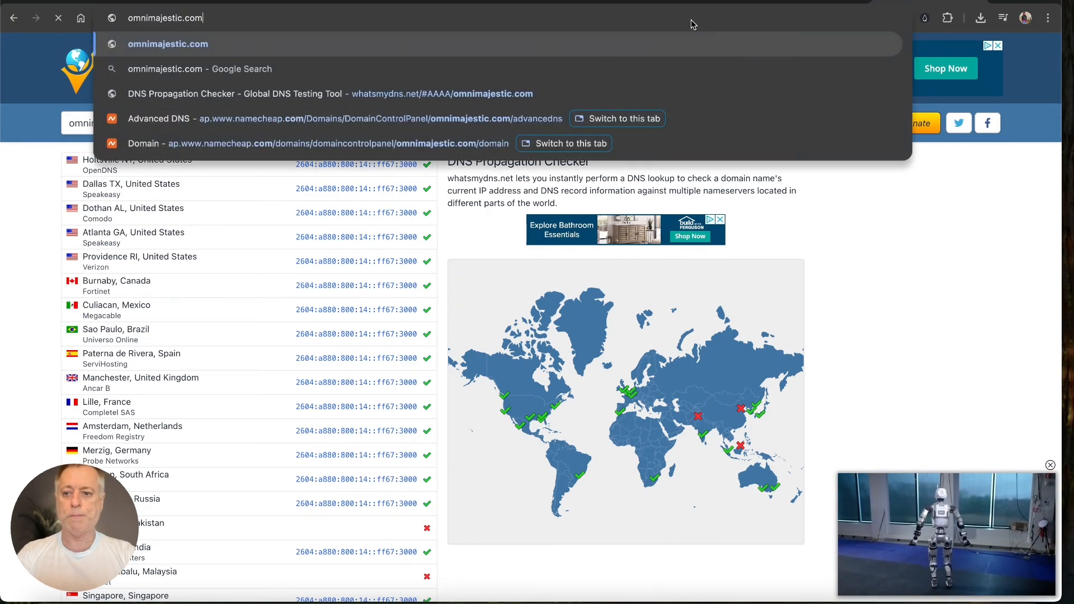
pyautogui.press('Return')
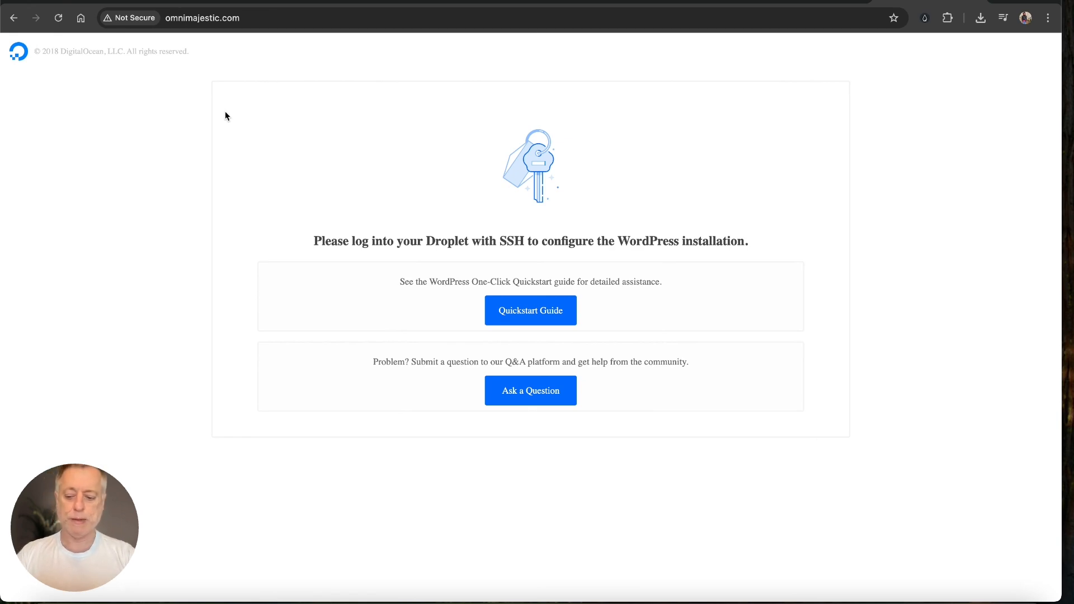
pyautogui.moveTo(225, 112)
pyautogui.mouseDown()
pyautogui.moveTo(406, 222)
pyautogui.moveTo(480, 233)
pyautogui.mouseUp()
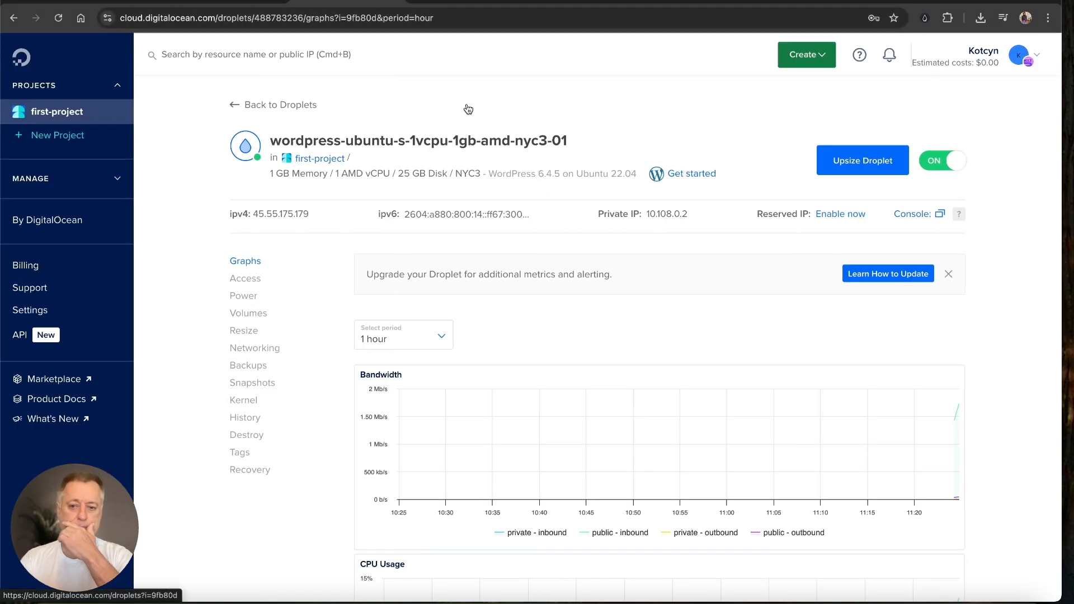
# Step: Launch the Droplet Console from the droplet's Access page to connect as root
pyautogui.moveTo(452, 137); pyautogui.dragTo(286, 263)
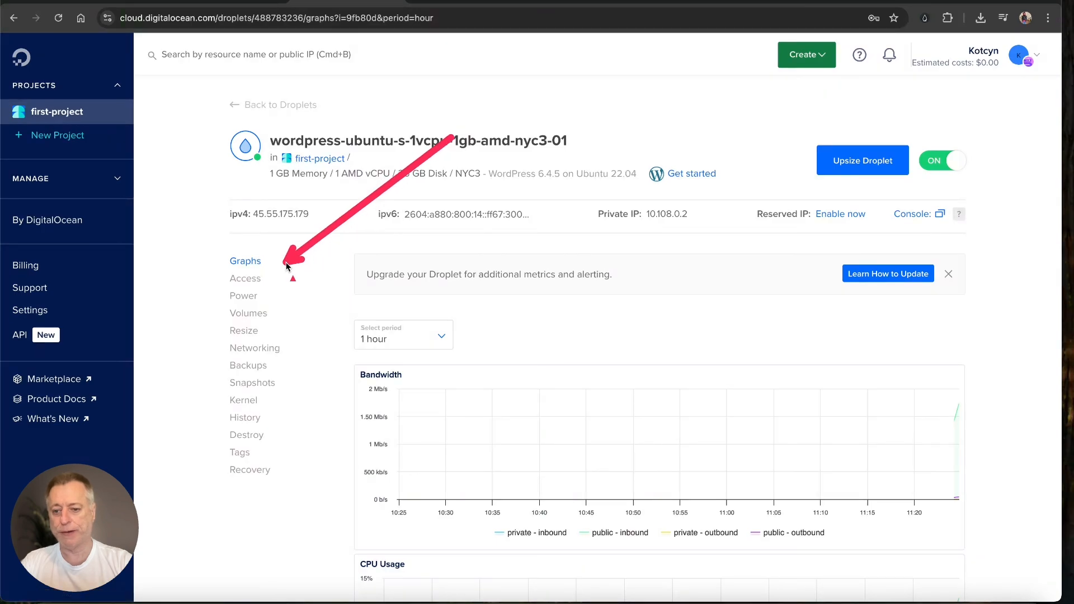
pyautogui.click(255, 279)
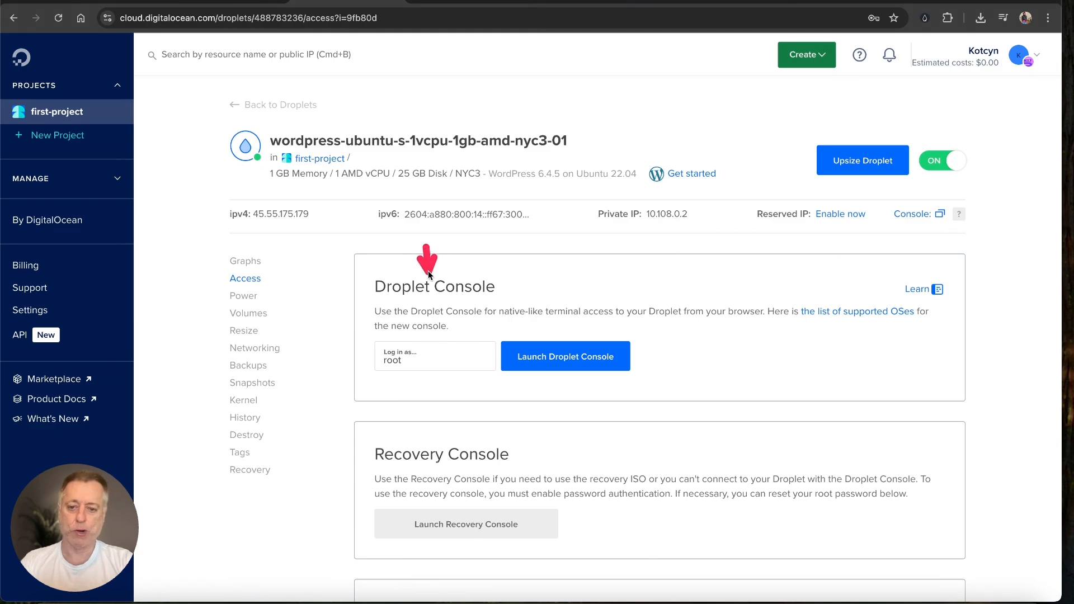
pyautogui.moveTo(451, 293)
pyautogui.mouseDown()
pyautogui.moveTo(428, 312)
pyautogui.moveTo(425, 358)
pyautogui.moveTo(674, 325)
pyautogui.moveTo(646, 354)
pyautogui.mouseUp()
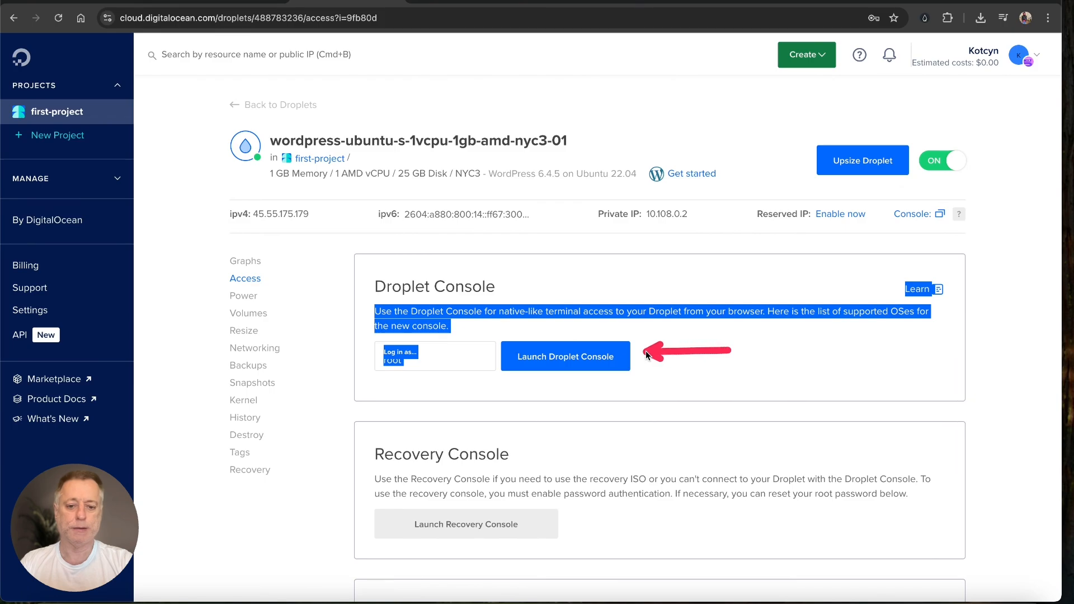
pyautogui.click(593, 356)
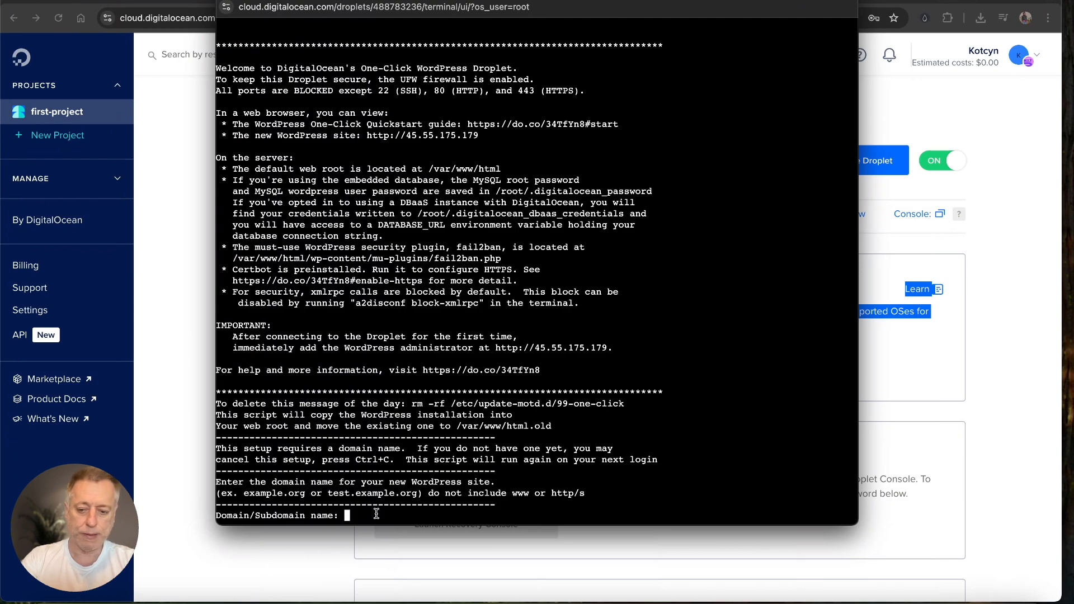
# Step: Enter omnimajestic.com as the site domain, then submit the admin's e-mail address
pyautogui.write('om')
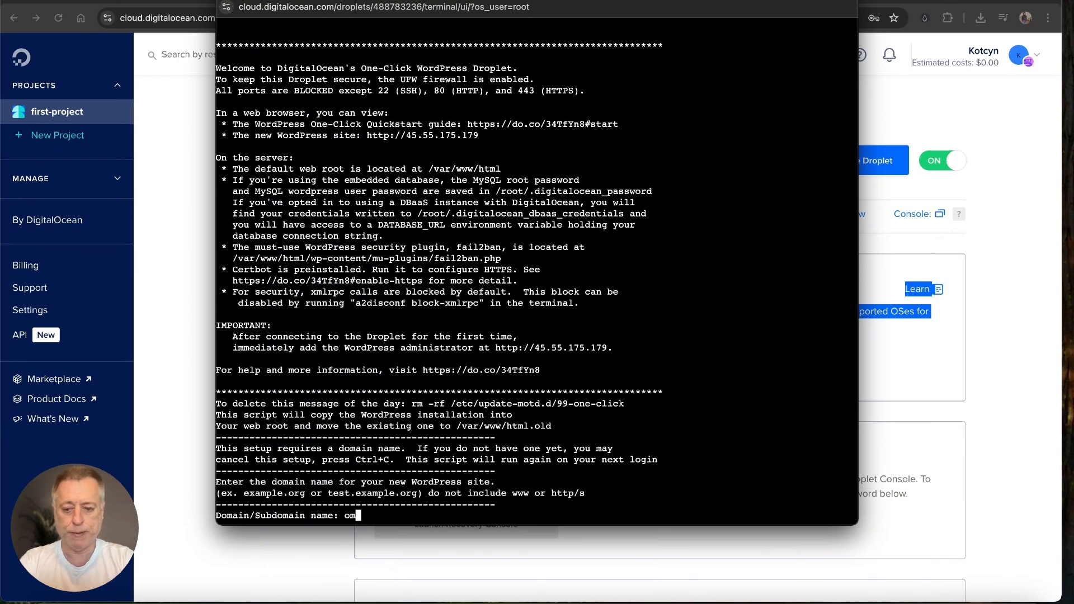
pyautogui.write('nim')
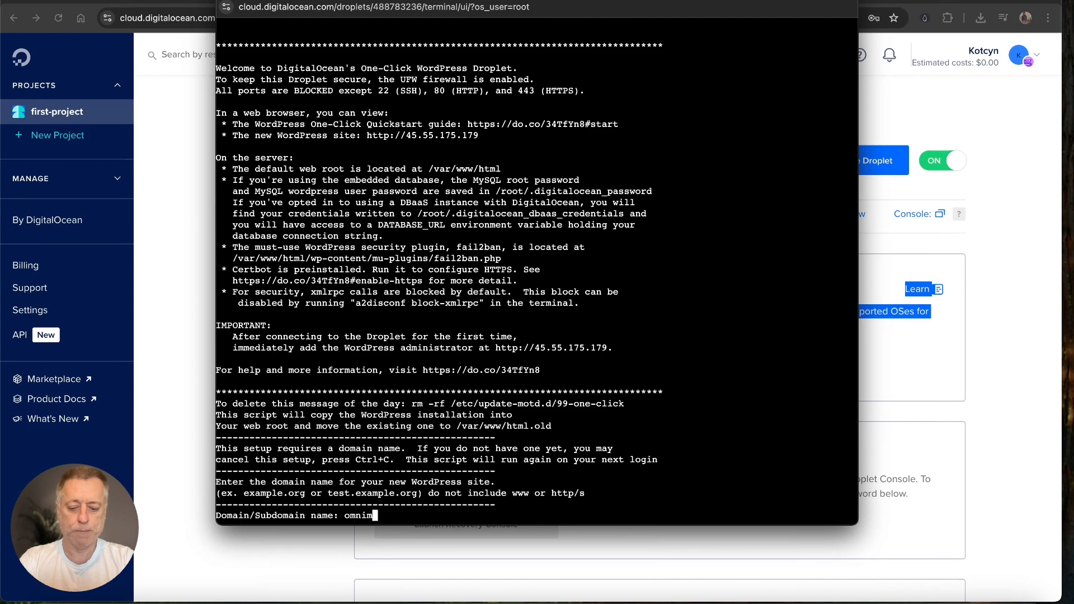
pyautogui.write('ajesti')
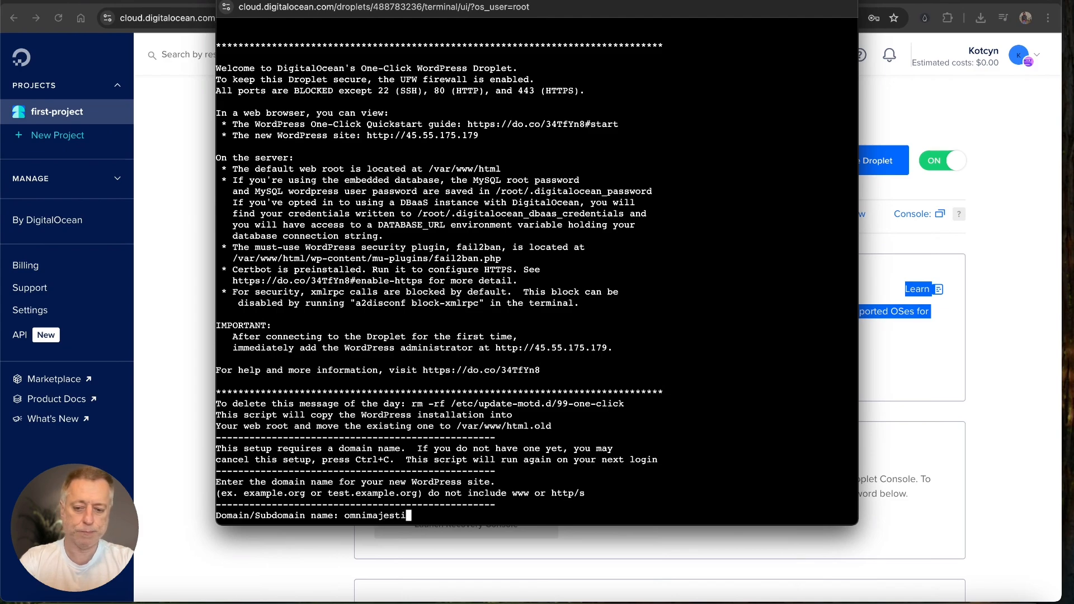
pyautogui.write('c.com')
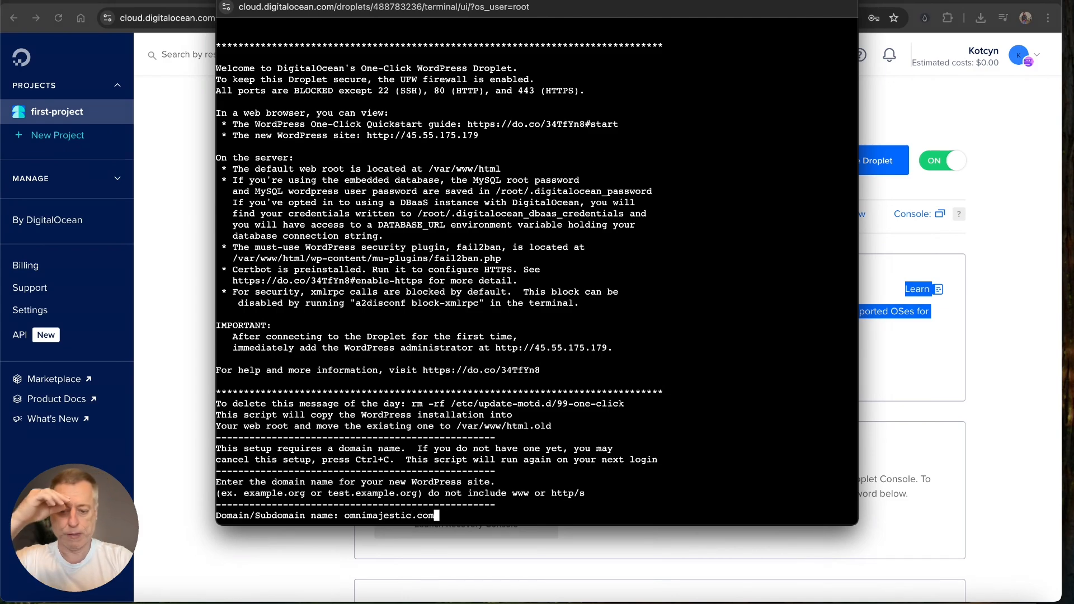
pyautogui.press('Return')
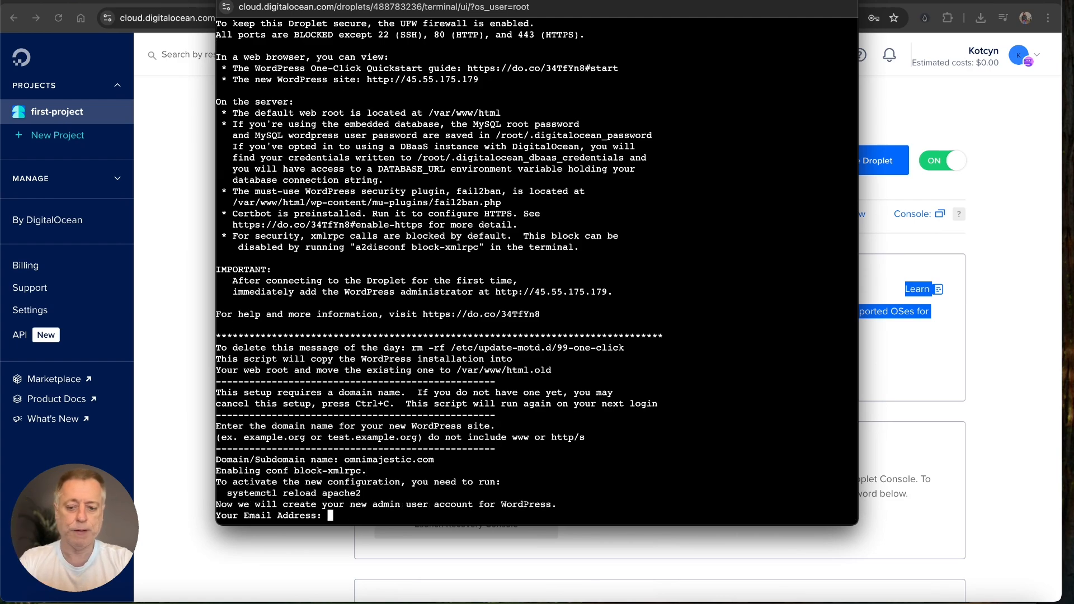
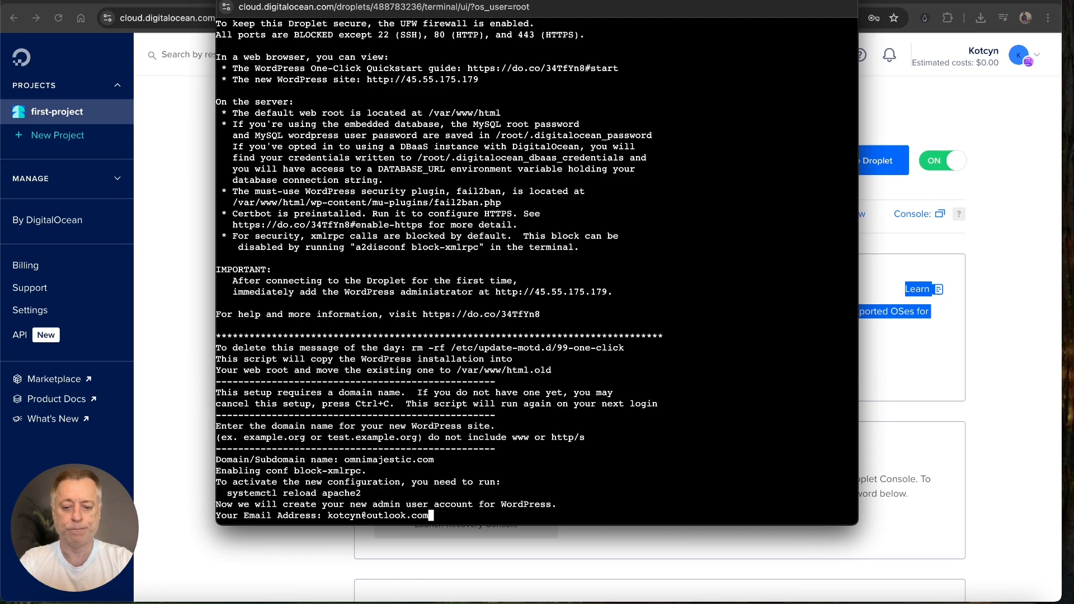
pyautogui.press('Return')
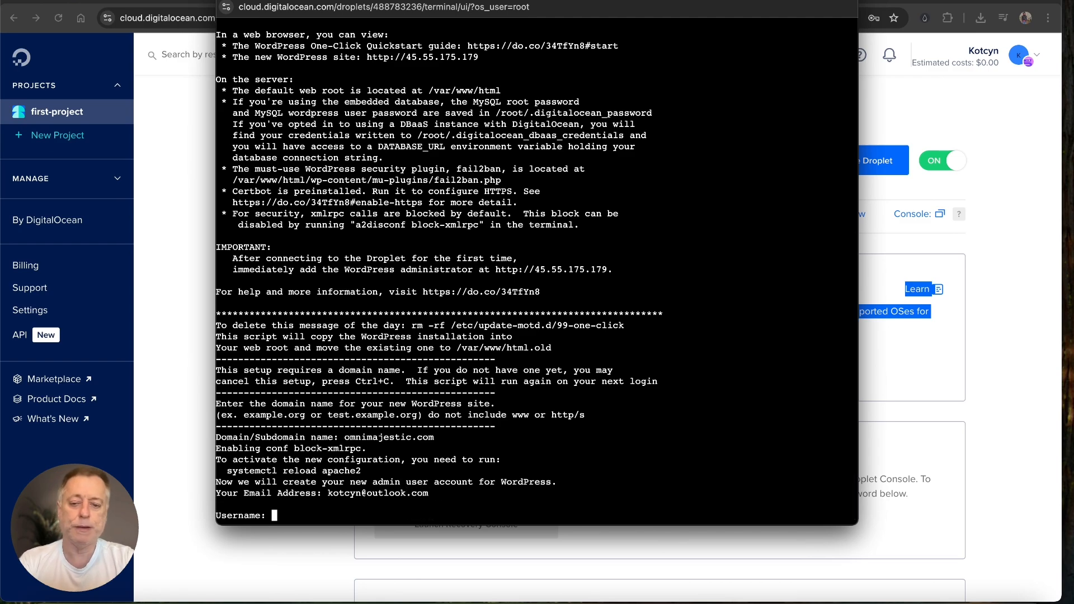
# Step: Enter the WordPress admin username and password at the setup prompts
pyautogui.moveTo(381, 514); pyautogui.dragTo(290, 523)
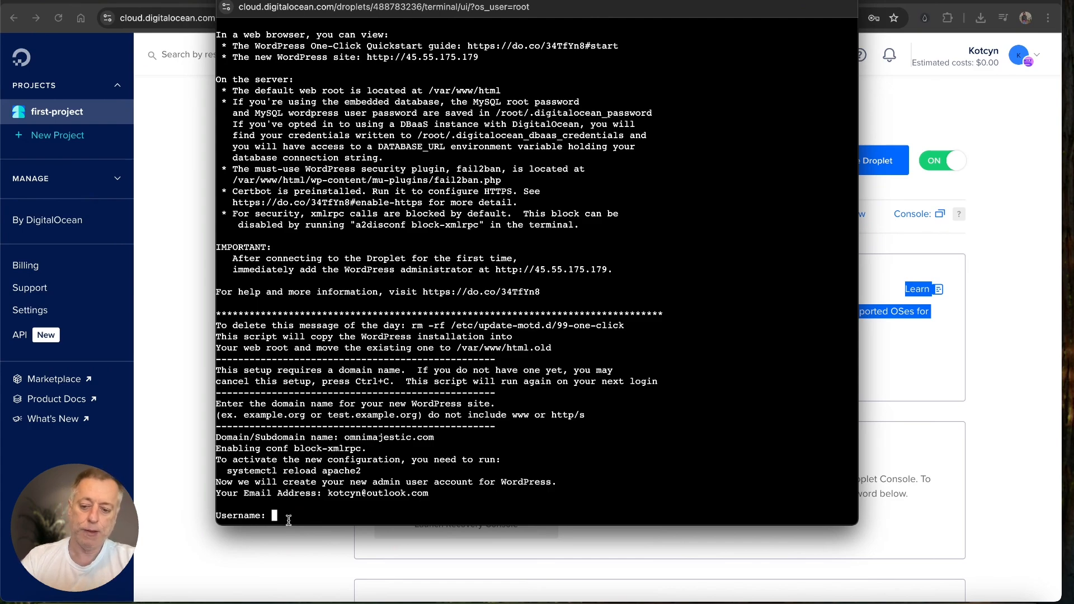
pyautogui.write('dsvortex')
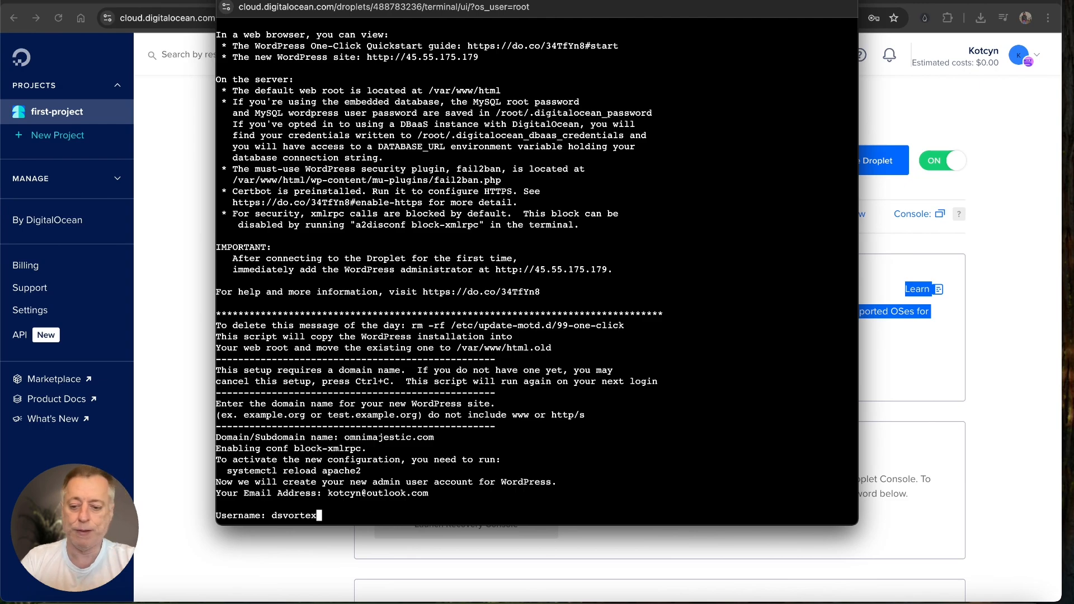
pyautogui.press('Return')
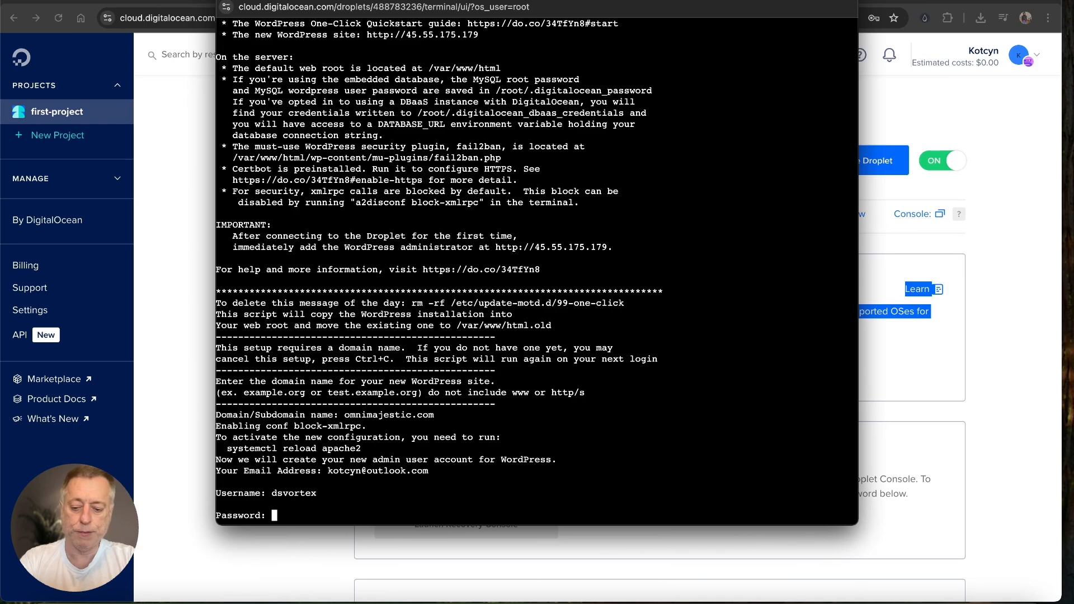
pyautogui.press('Return')
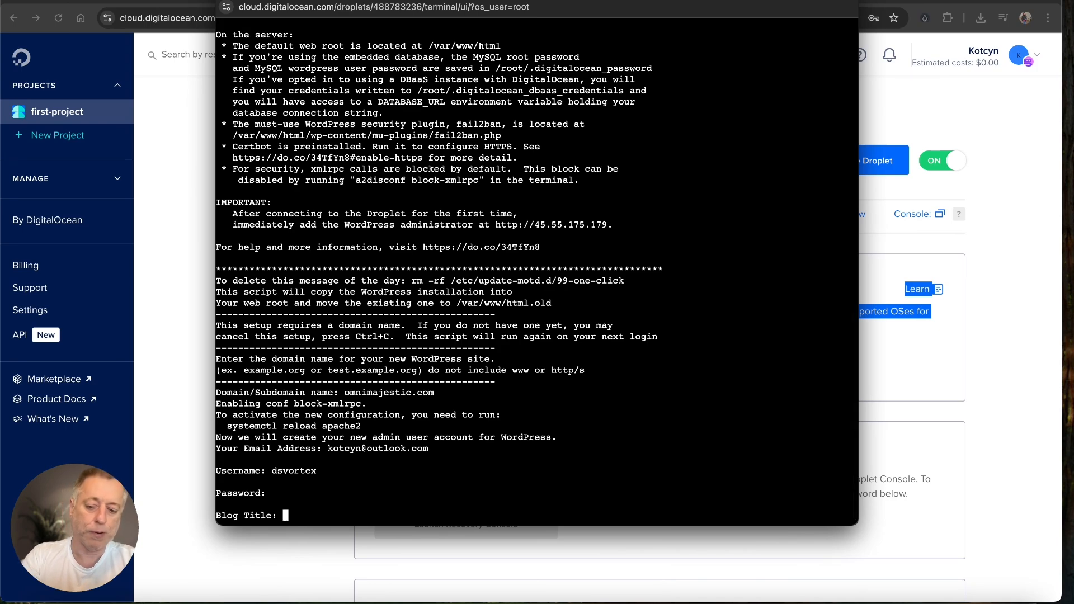
# Step: Title the blog "Dakota's Dad!" and answer y to confirm the details
pyautogui.write('Dak')
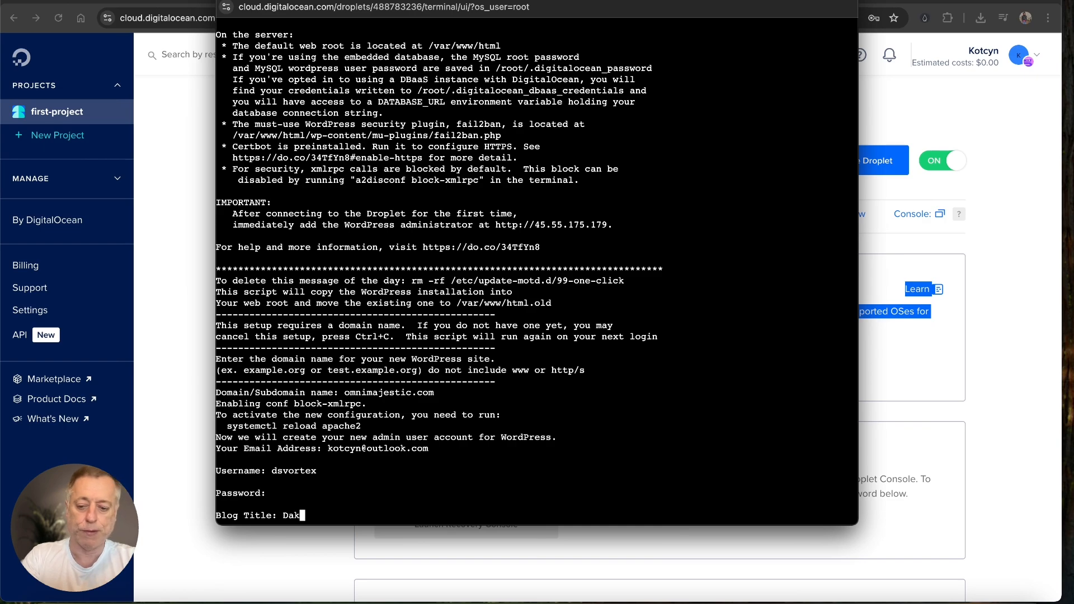
pyautogui.write("orta's")
pyautogui.press('BackSpace')
pyautogui.press('BackSpace')
pyautogui.press('BackSpace')
pyautogui.press('BackSpace')
pyautogui.press('BackSpace')
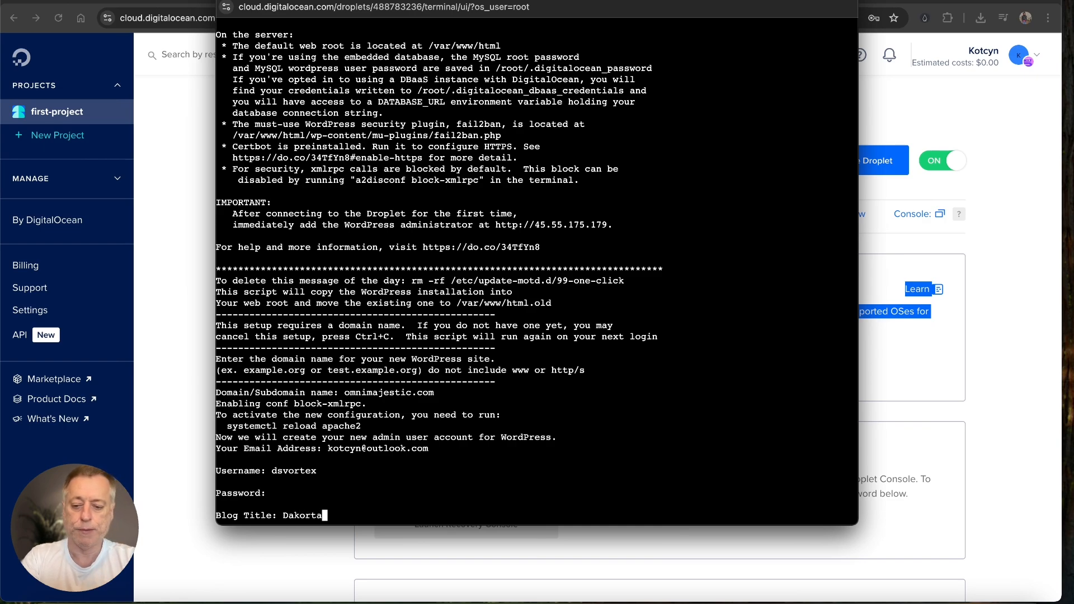
pyautogui.write("ta'")
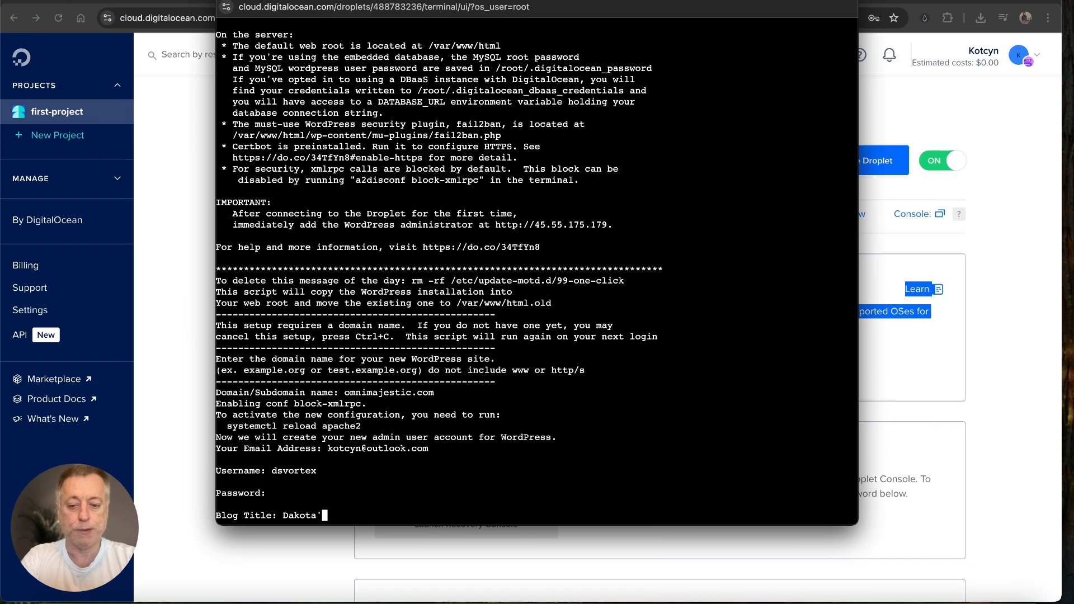
pyautogui.write('s Dad!')
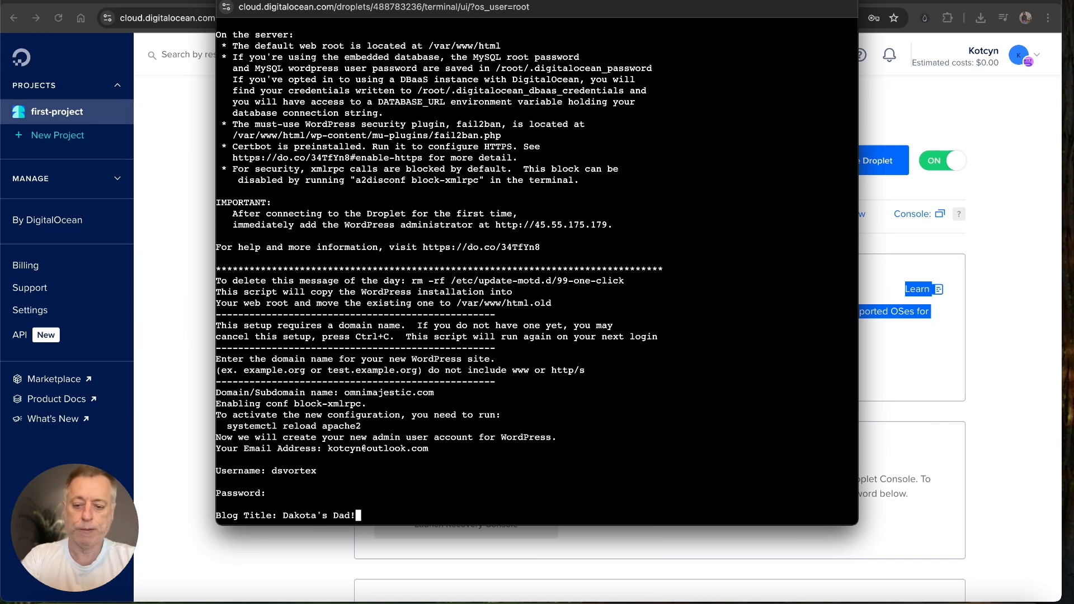
pyautogui.press('Return')
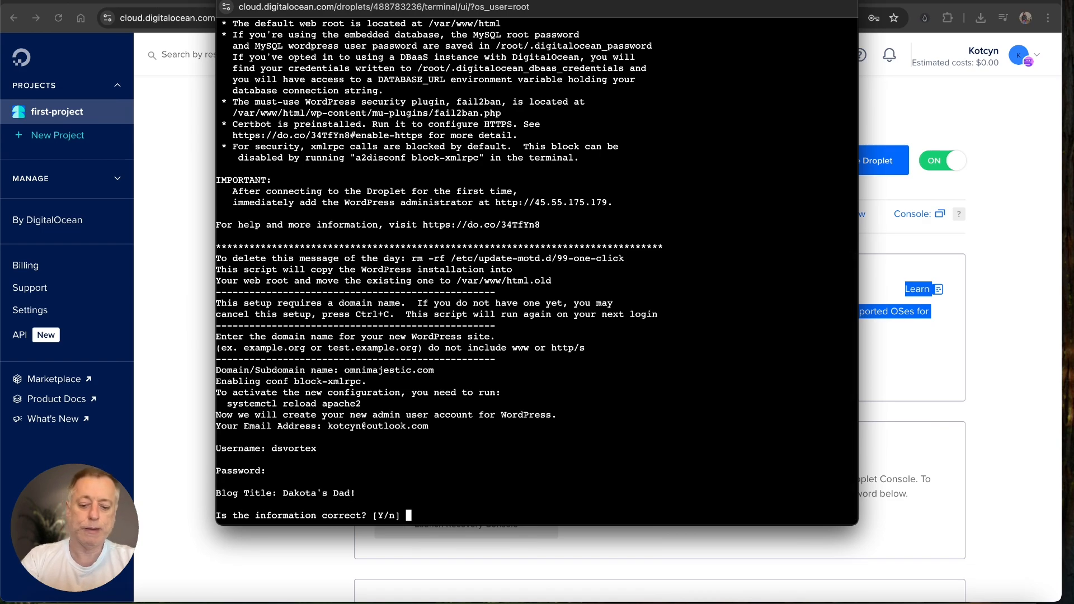
pyautogui.write('y')
pyautogui.press('Return')
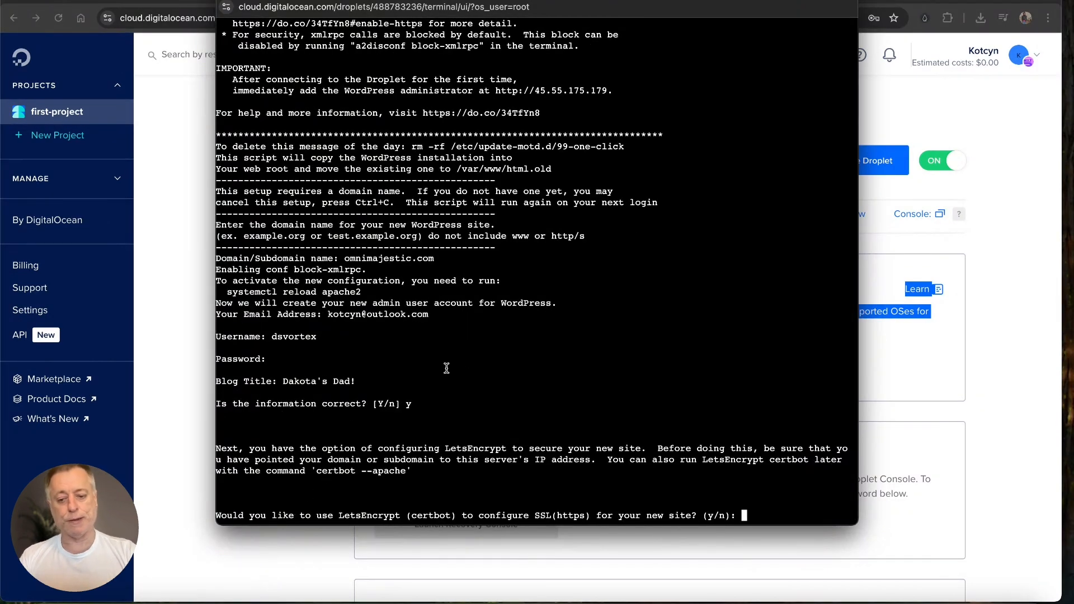
pyautogui.moveTo(522, 367)
pyautogui.mouseDown()
pyautogui.moveTo(391, 469)
pyautogui.moveTo(380, 491)
pyautogui.mouseUp()
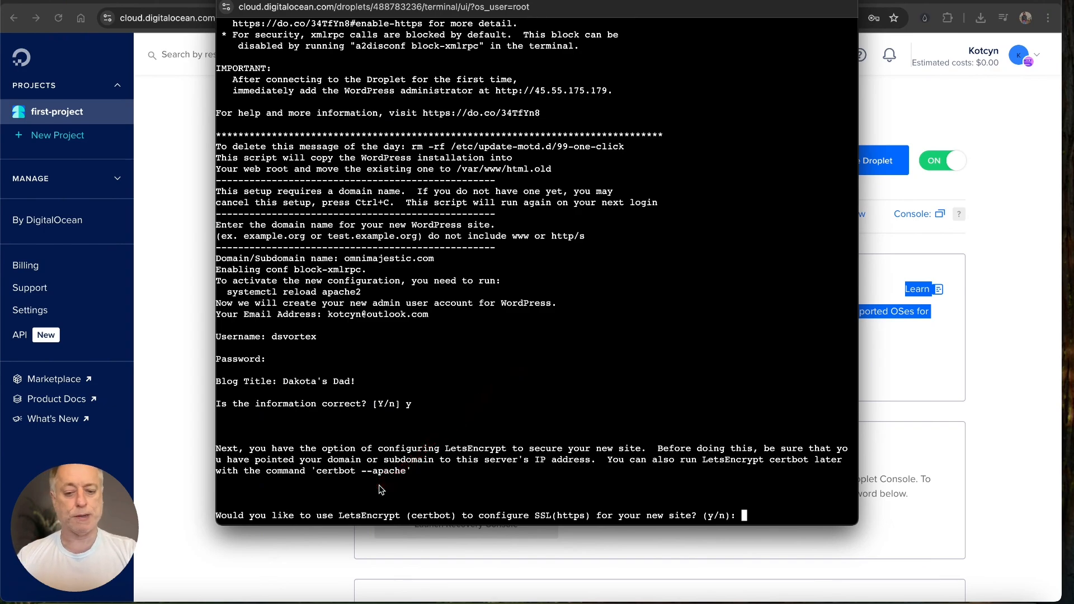
# Step: Agree to LetsEncrypt HTTPS setup and enter the admin's e-mail for certificate notices
pyautogui.moveTo(664, 410); pyautogui.dragTo(582, 489)
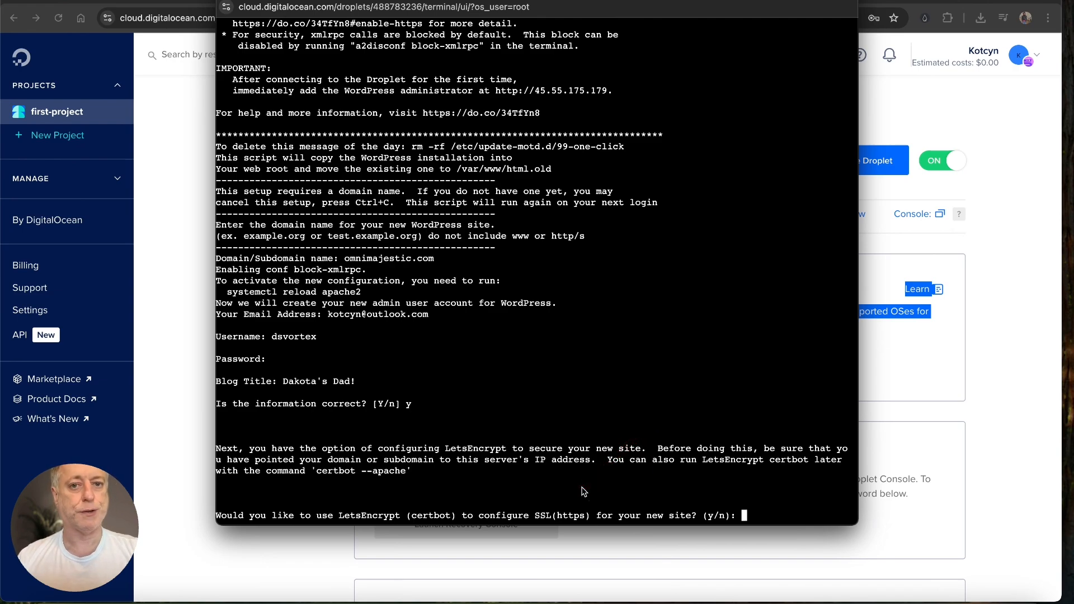
pyautogui.write('y')
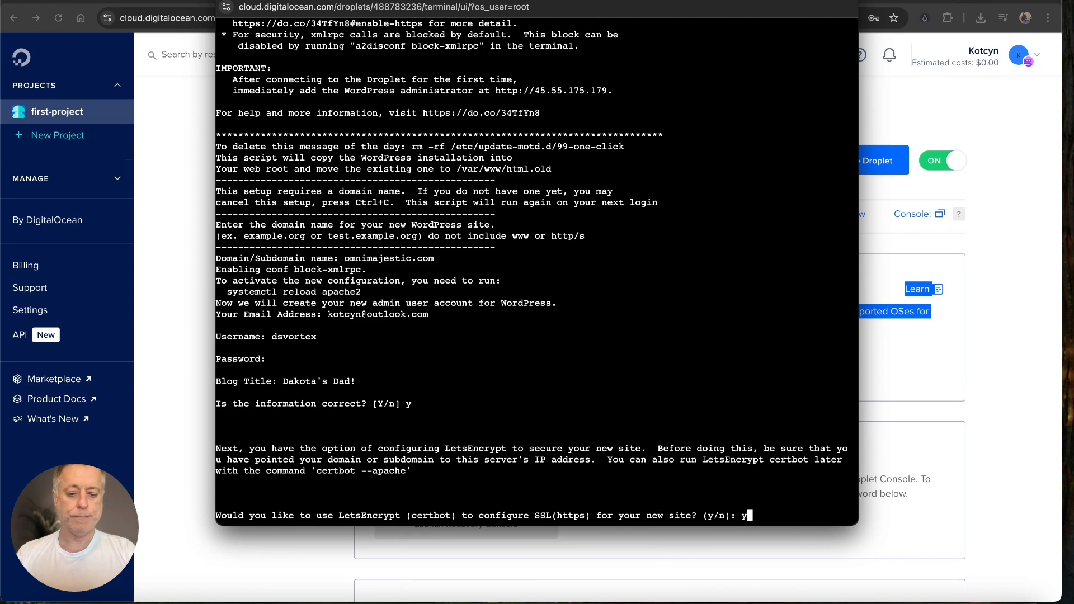
pyautogui.press('Return')
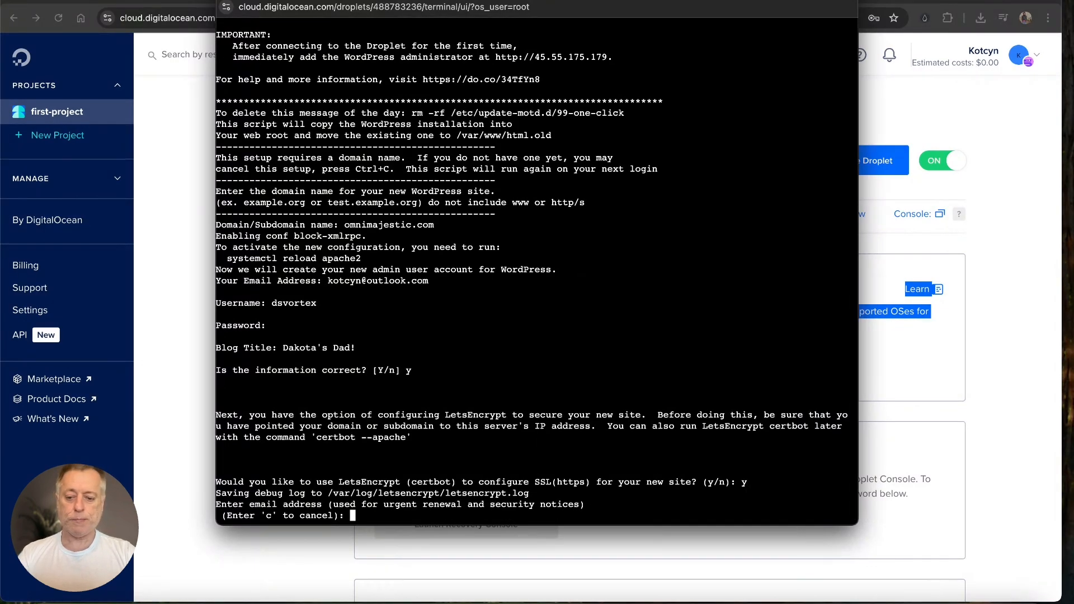
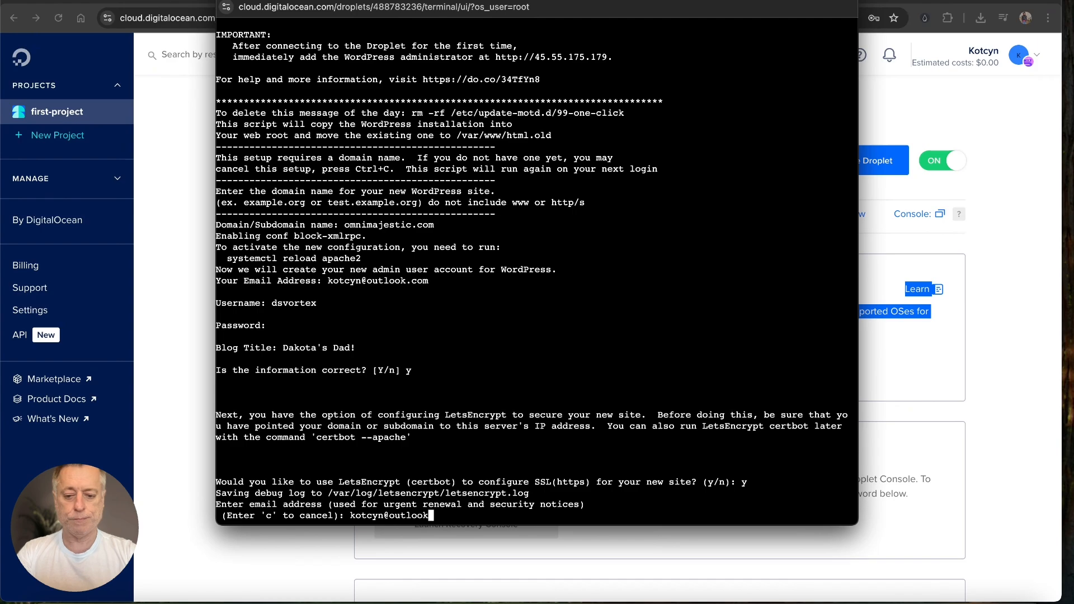
pyautogui.press('Return')
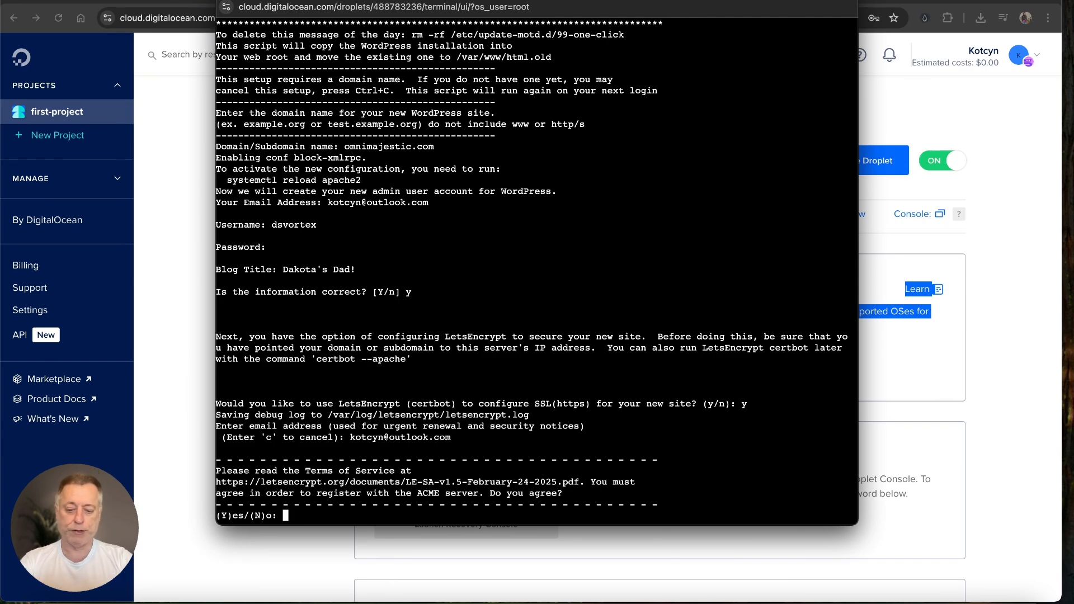
pyautogui.write('y')
pyautogui.press('Return')
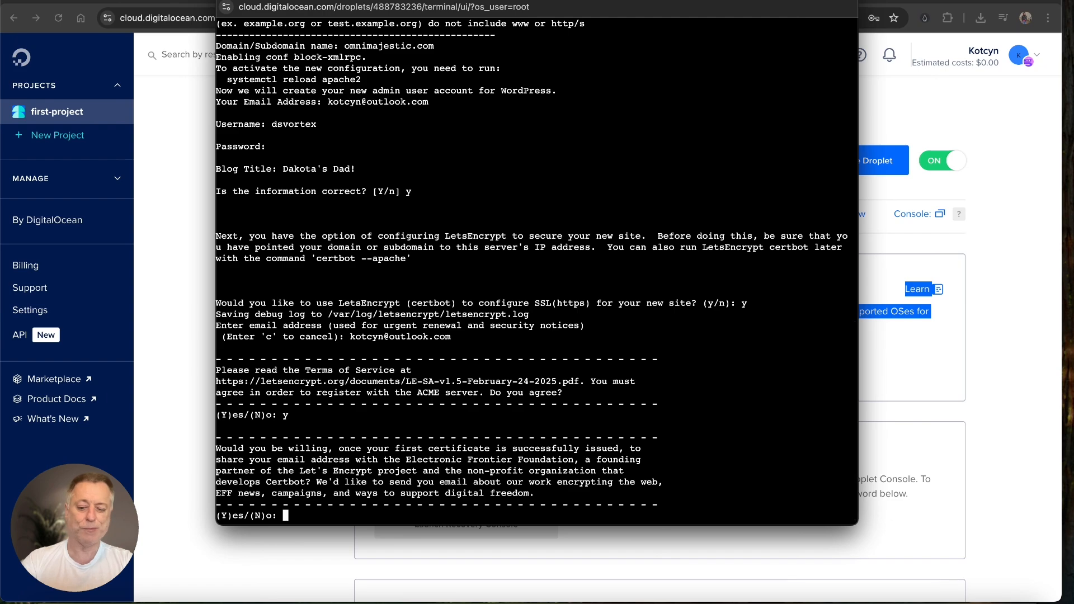
pyautogui.write('n')
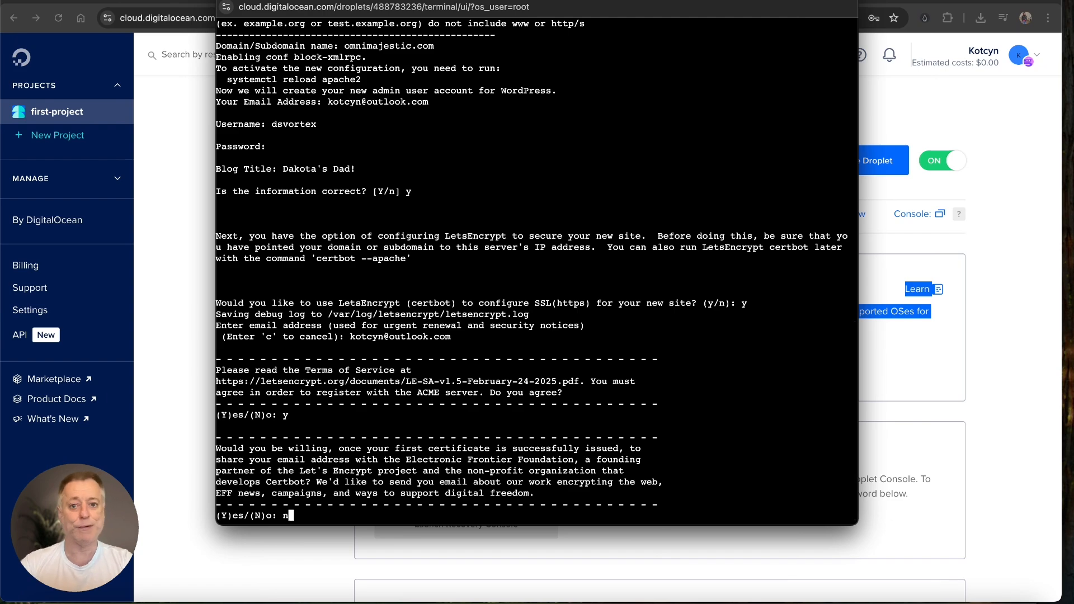
pyautogui.press('Return')
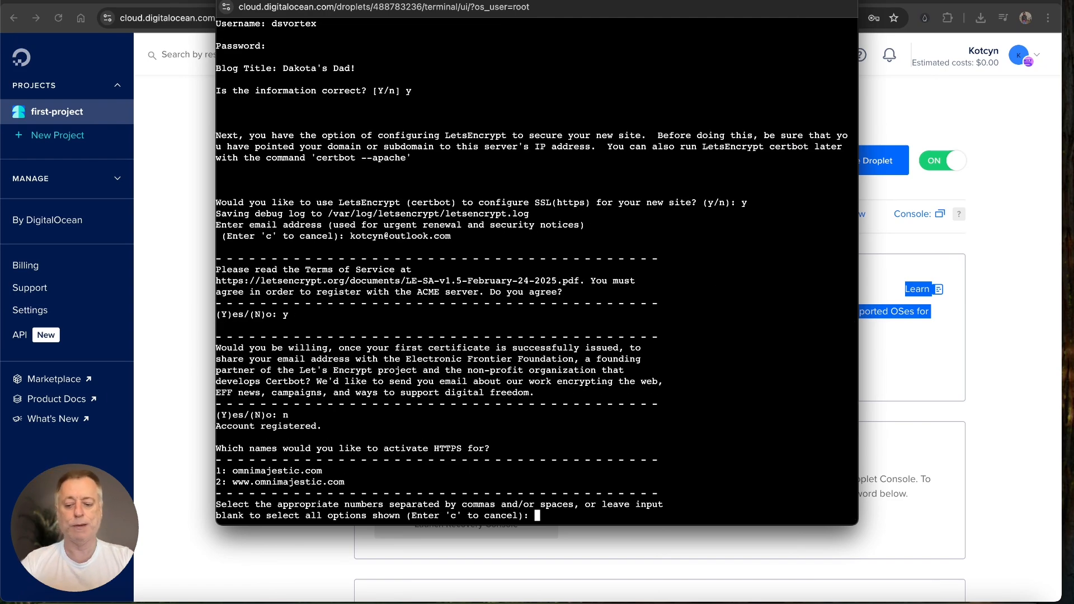
pyautogui.moveTo(751, 517)
pyautogui.mouseDown()
pyautogui.moveTo(451, 495)
pyautogui.moveTo(413, 478)
pyautogui.mouseUp()
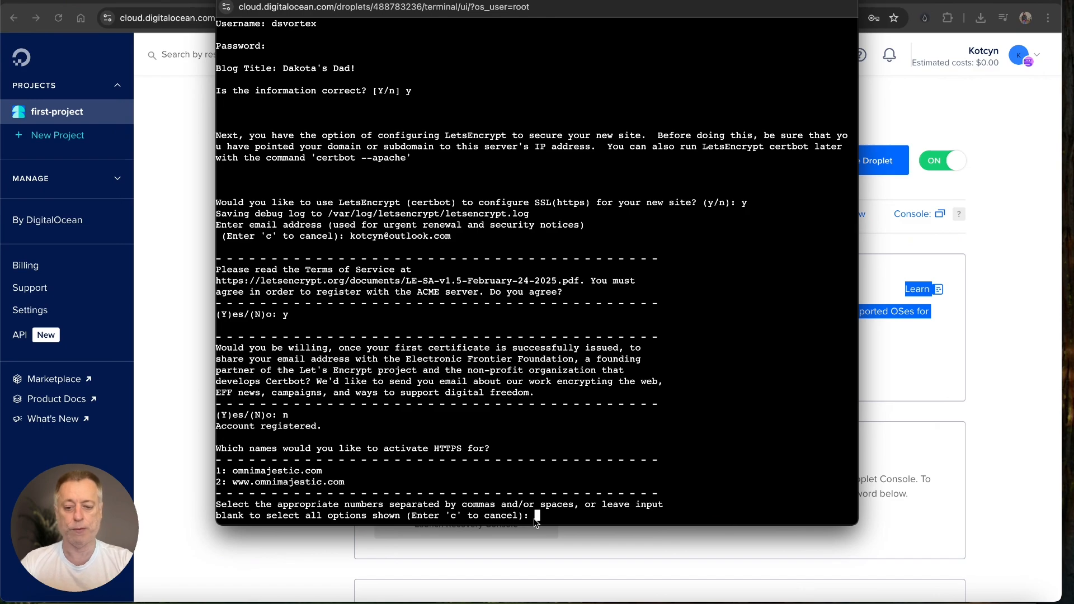
pyautogui.press('Return')
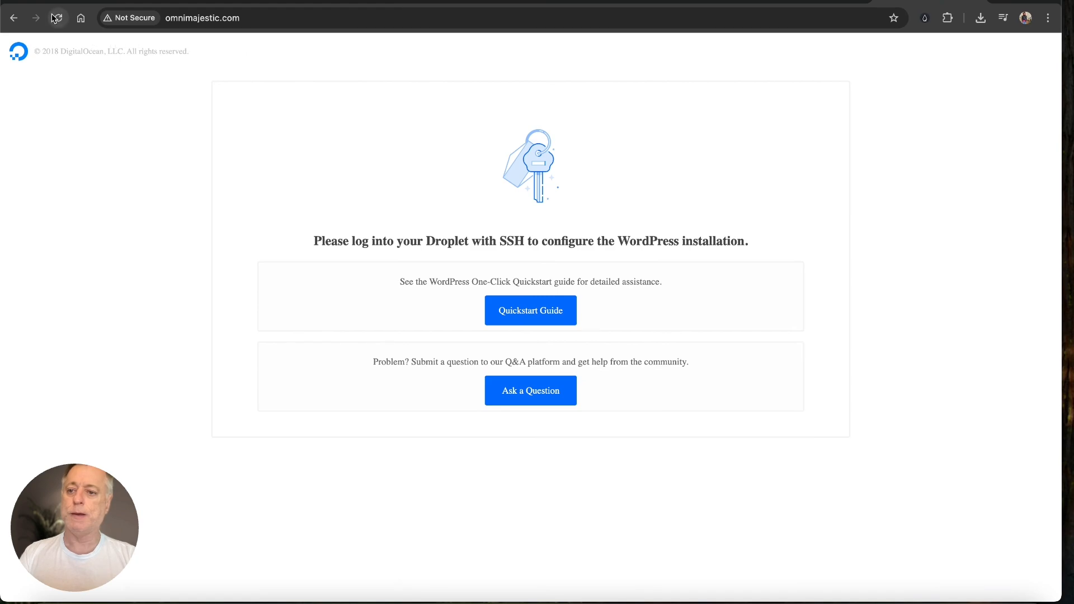
# Step: Reload omnimajestic.com to display the Dakota's Dad! WordPress homepage
pyautogui.click(57, 18)
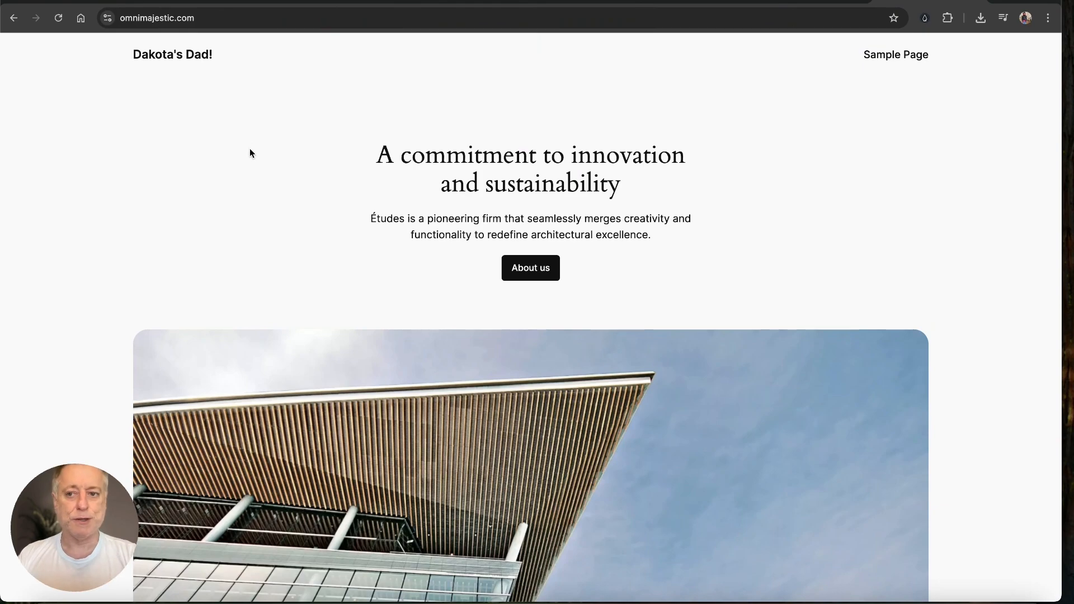
pyautogui.moveTo(250, 149); pyautogui.dragTo(186, 70)
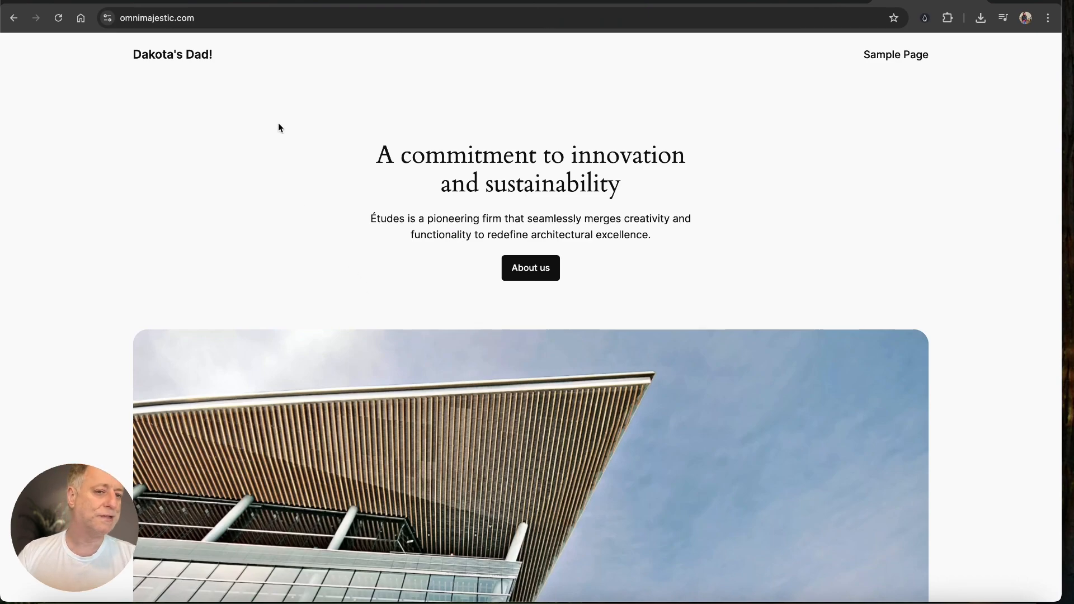
pyautogui.click(232, 18)
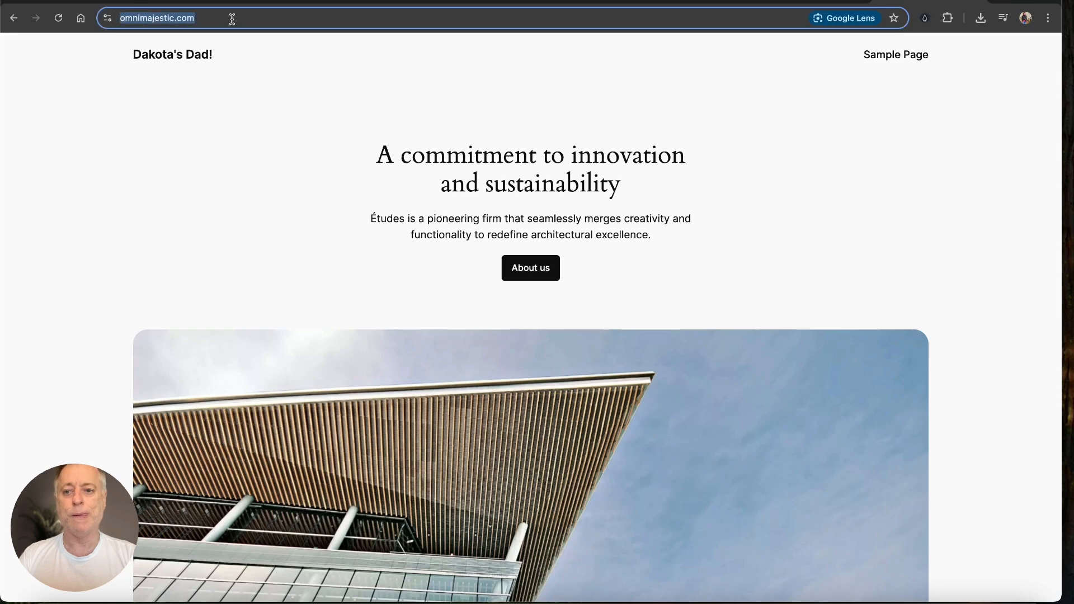
pyautogui.click(232, 18)
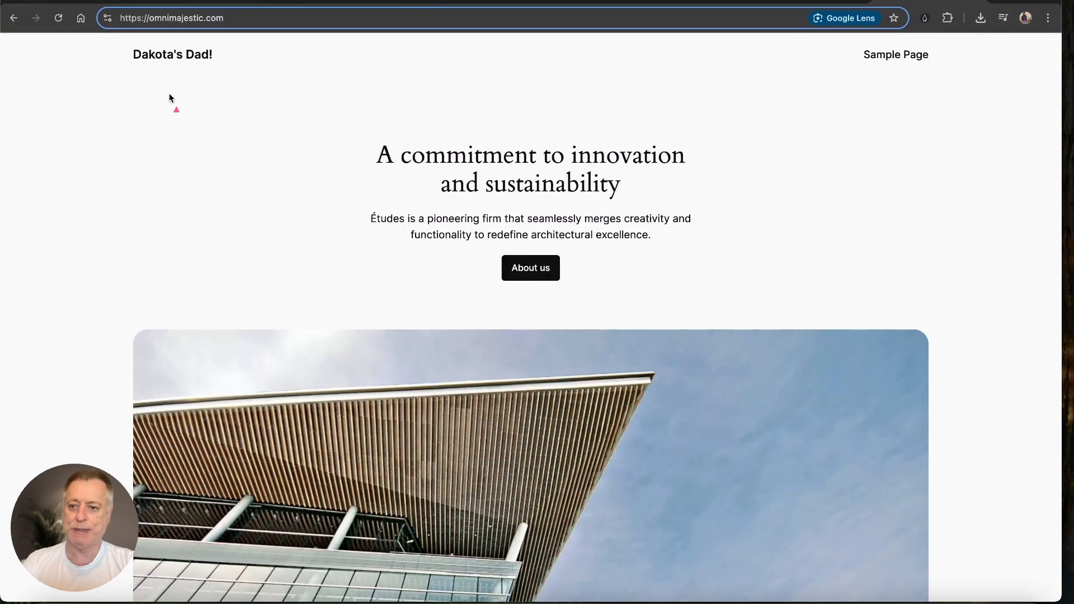
pyautogui.moveTo(170, 95); pyautogui.dragTo(136, 32)
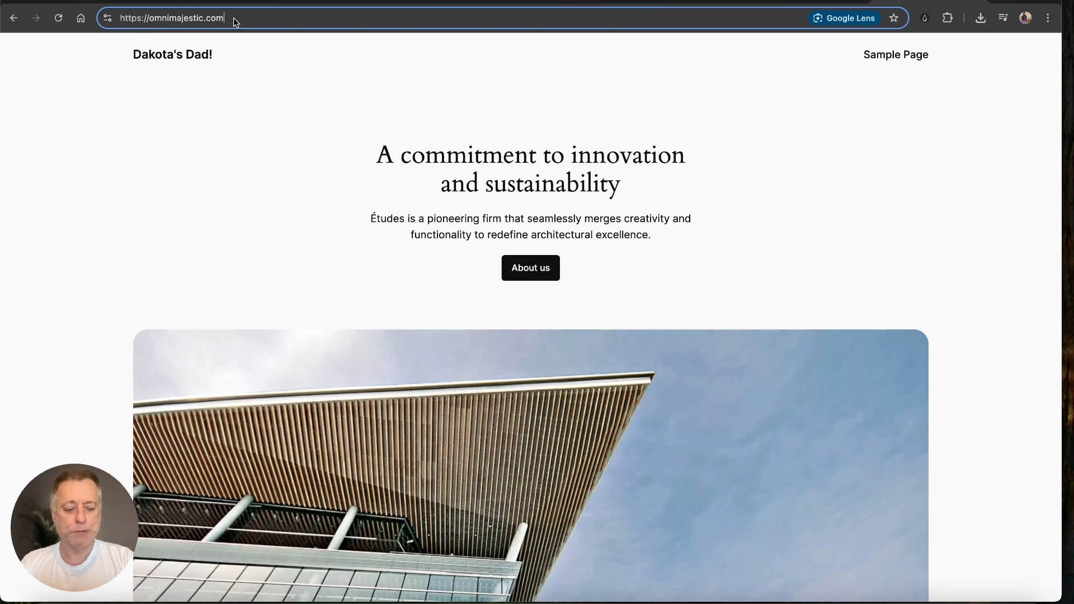
pyautogui.write('/')
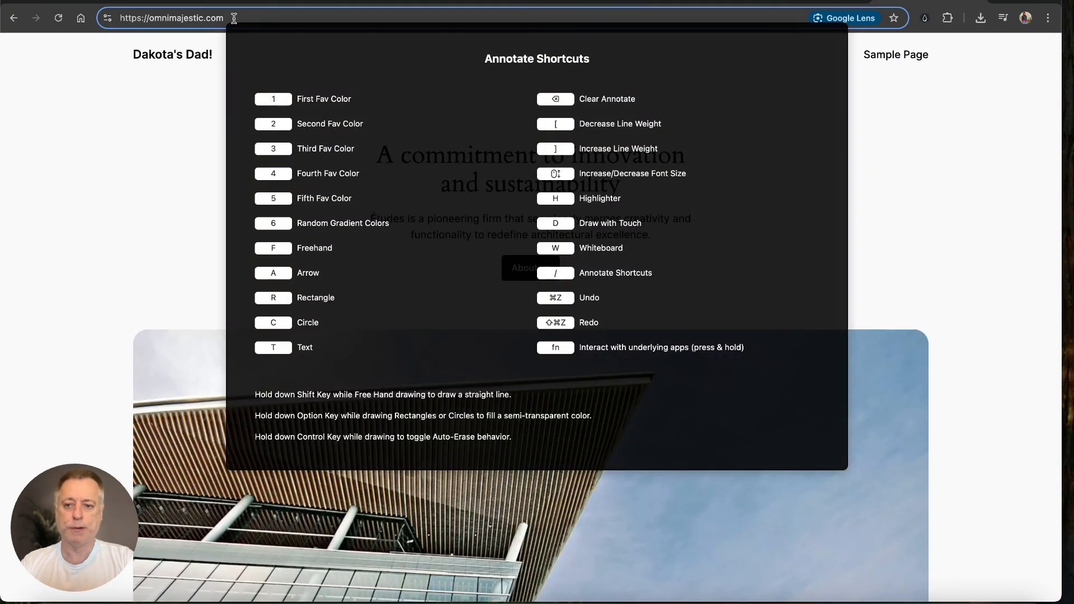
pyautogui.write('/')
pyautogui.click(151, 159)
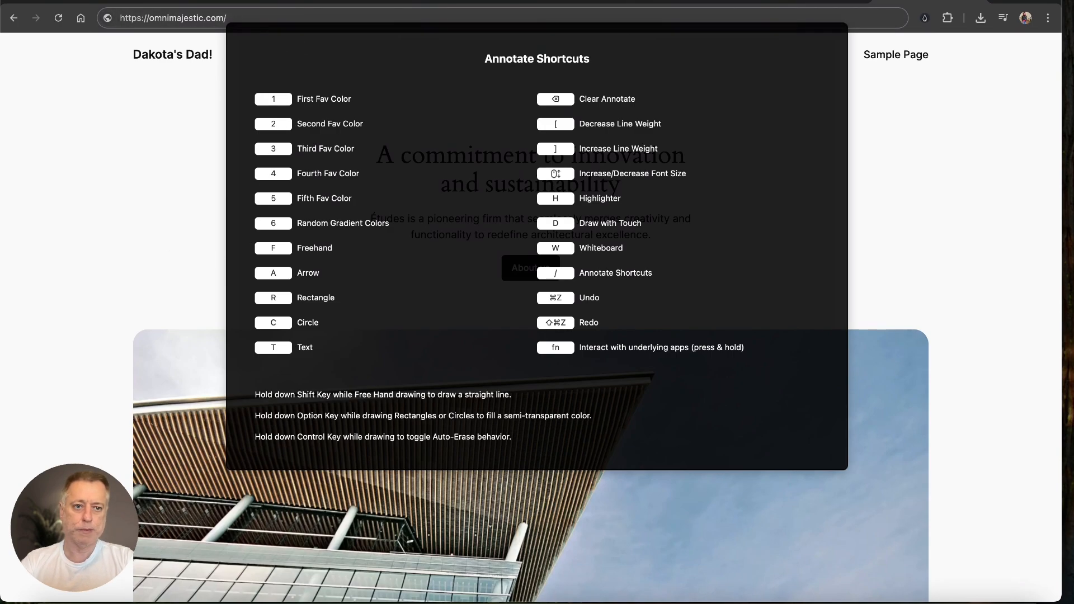
pyautogui.click(829, 0)
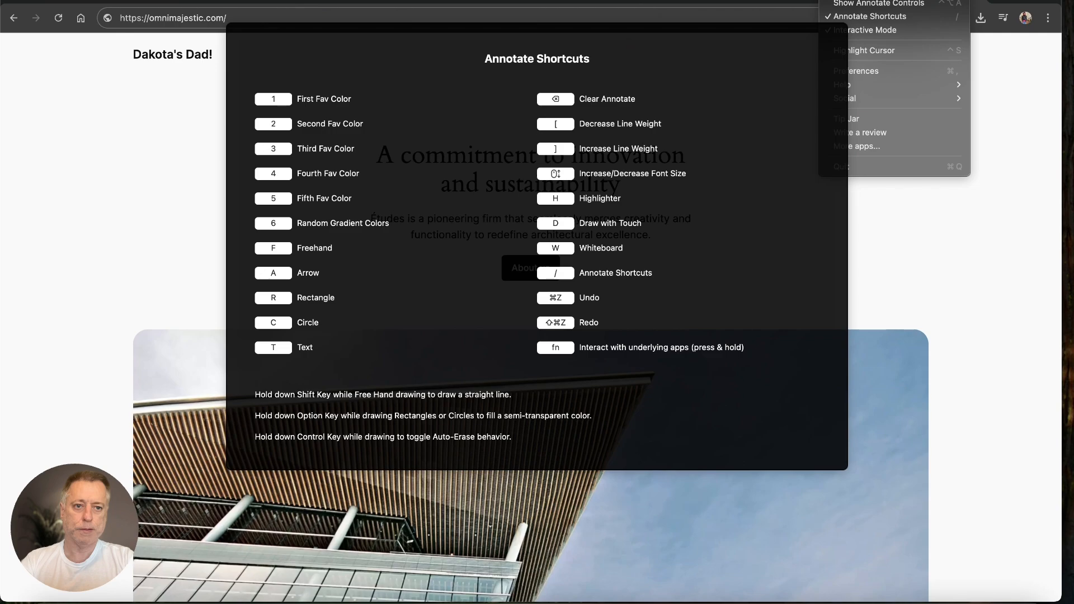
pyautogui.click(870, 16)
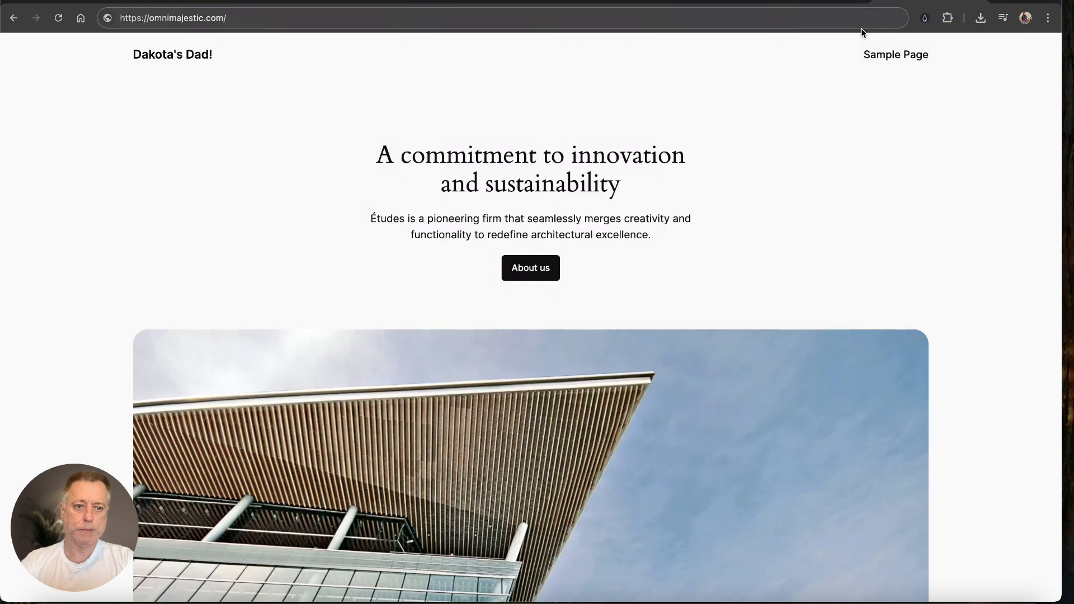
pyautogui.click(360, 19)
pyautogui.click(361, 18)
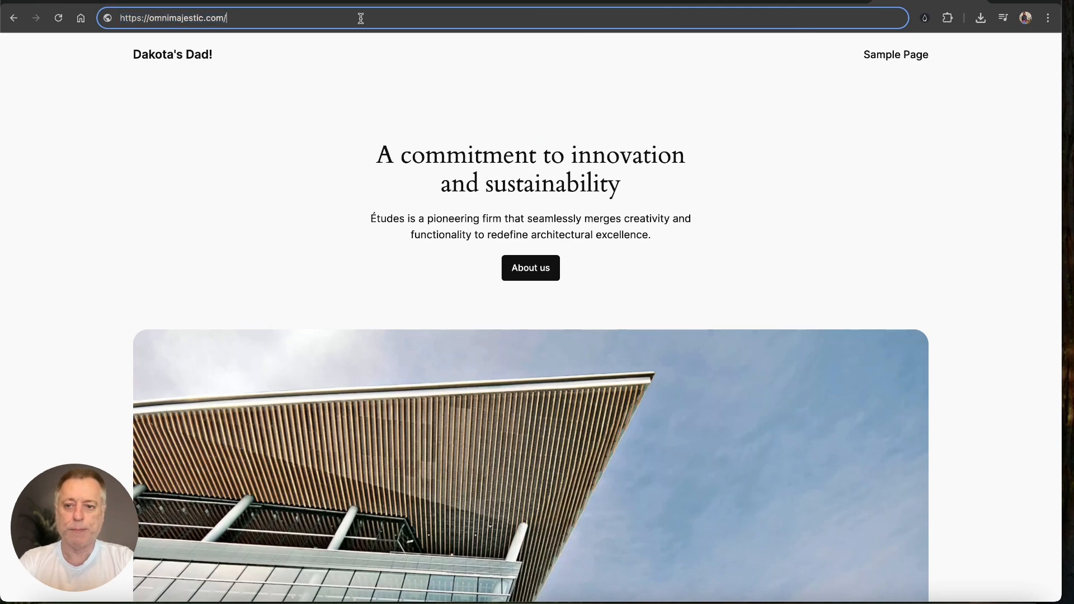
# Step: Go to omnimajestic.com/wp-admin and enter the admin username and password on the login page
pyautogui.write('wp-')
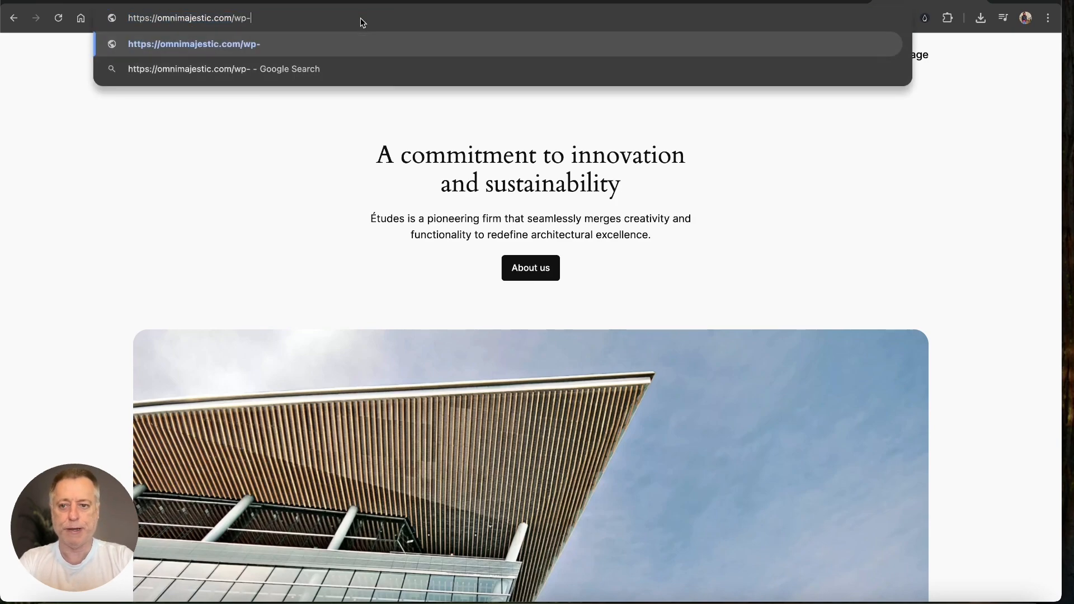
pyautogui.write('admin')
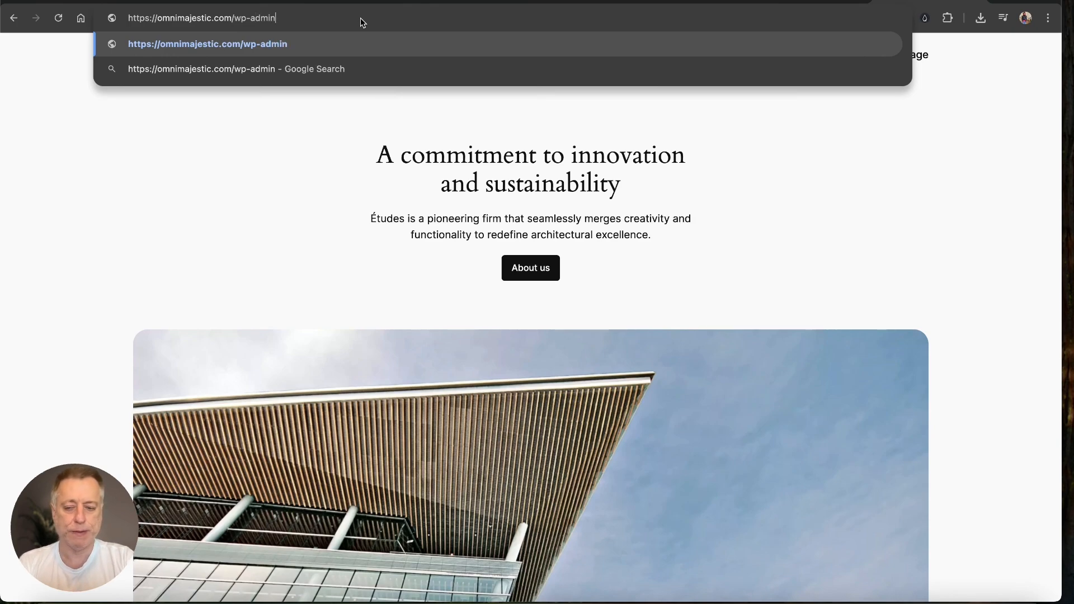
pyautogui.press('Return')
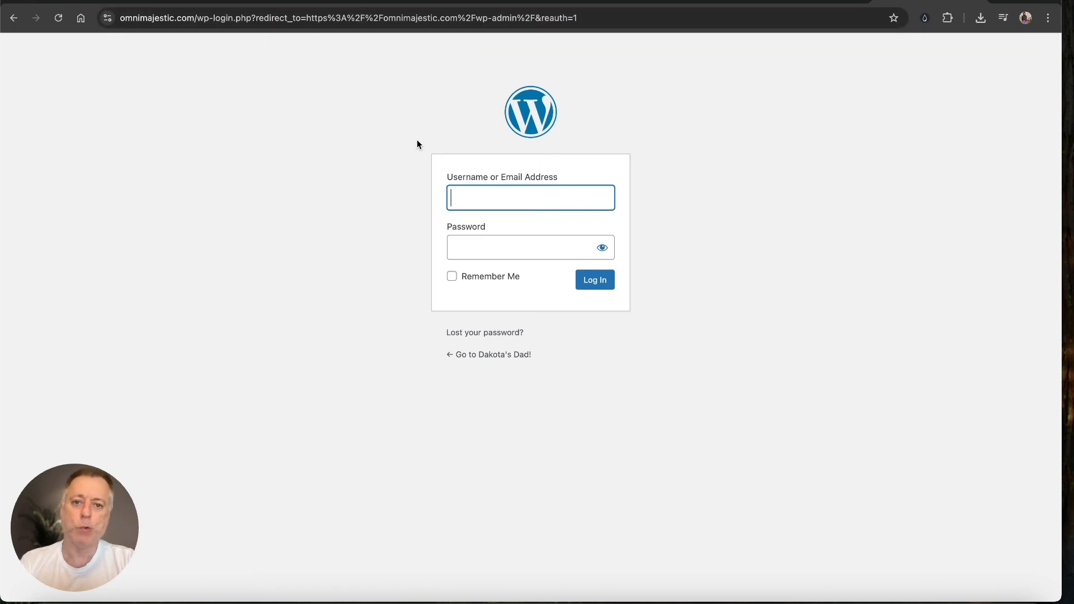
pyautogui.click(479, 203)
pyautogui.write('dsvortex')
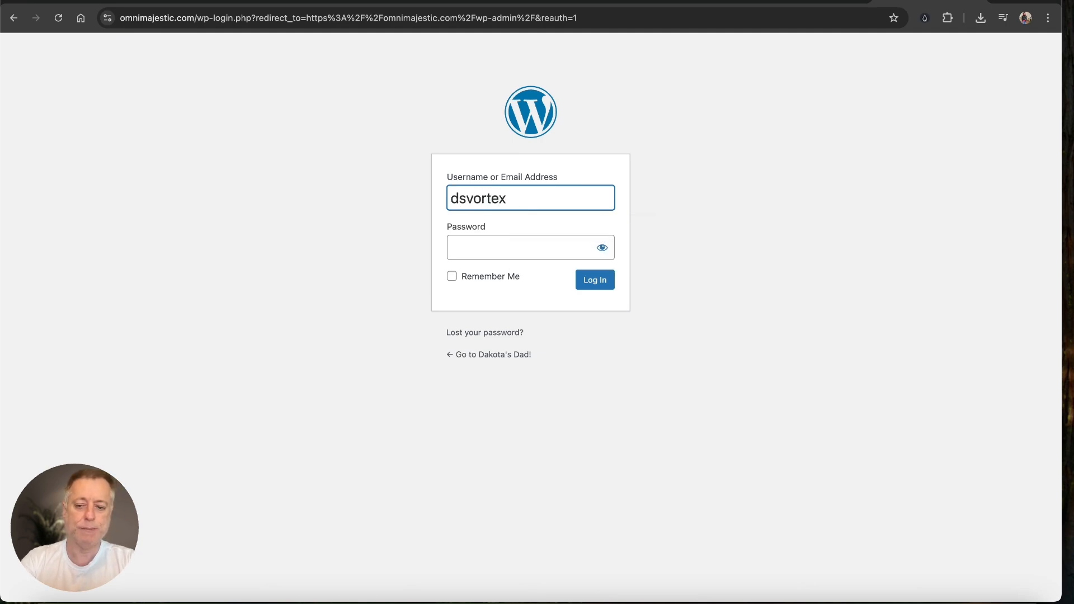
pyautogui.press('Tab')
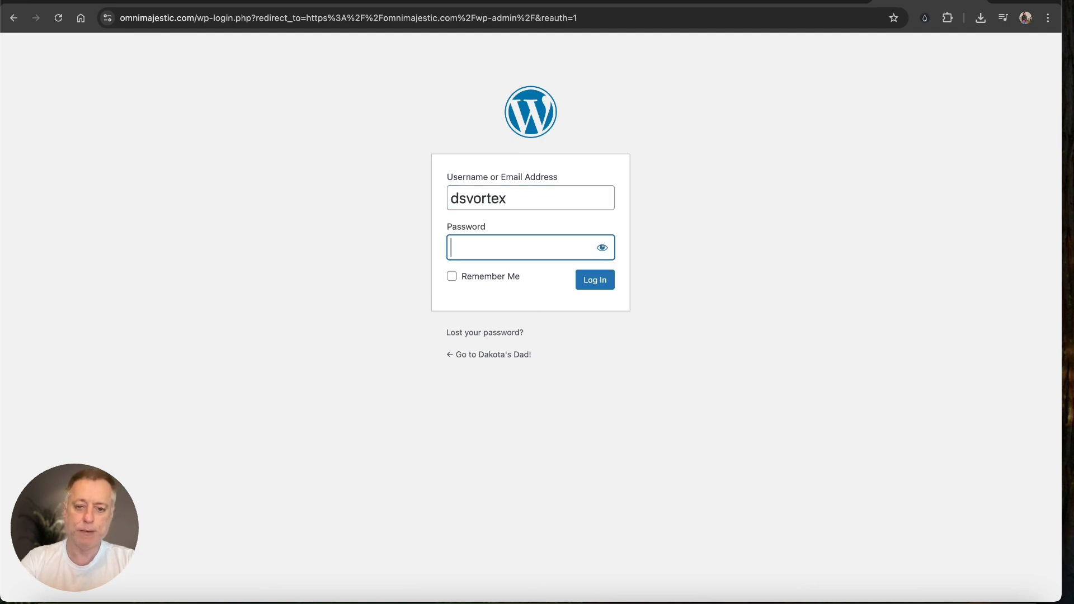
pyautogui.write('••••••')
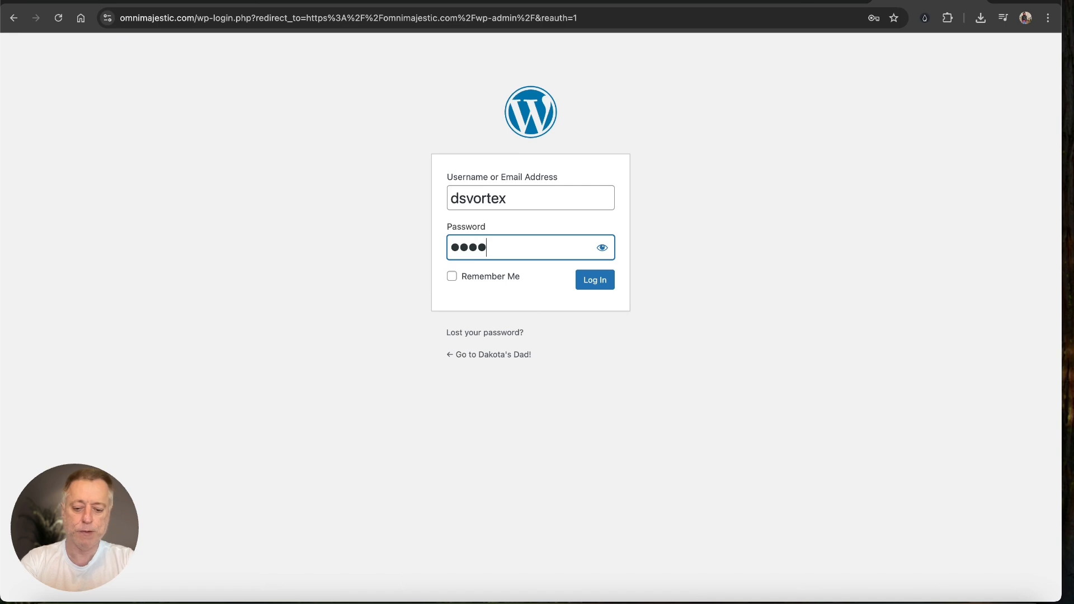
pyautogui.write('••••')
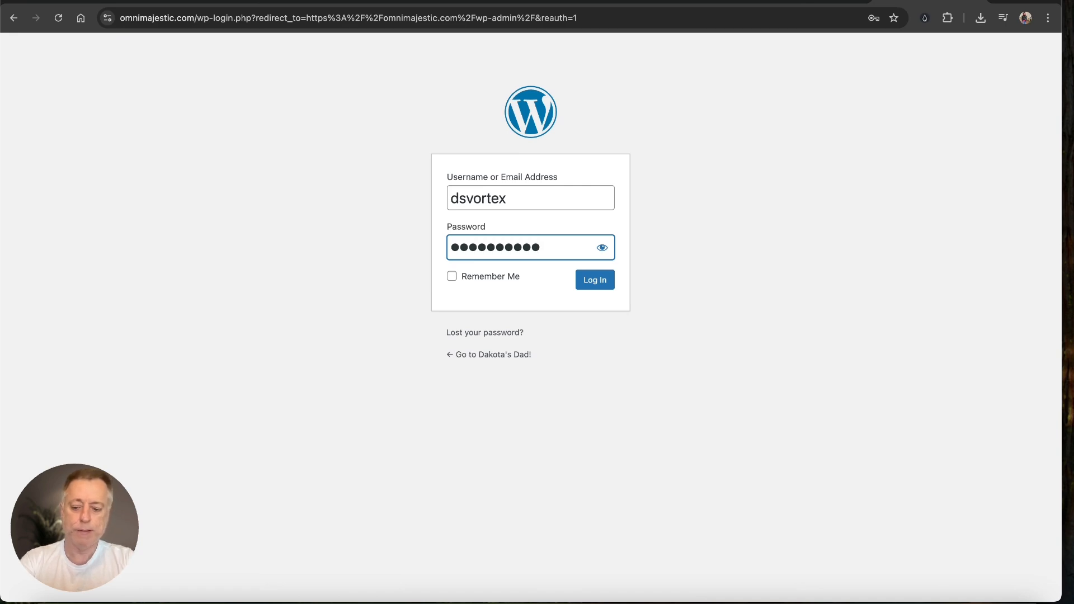
pyautogui.write('•')
# Step: Log in, decline Chrome's save-password offer, and update WordPress core from 6.4.1 to 6.7.2 via Dashboard > Updates
pyautogui.click(591, 287)
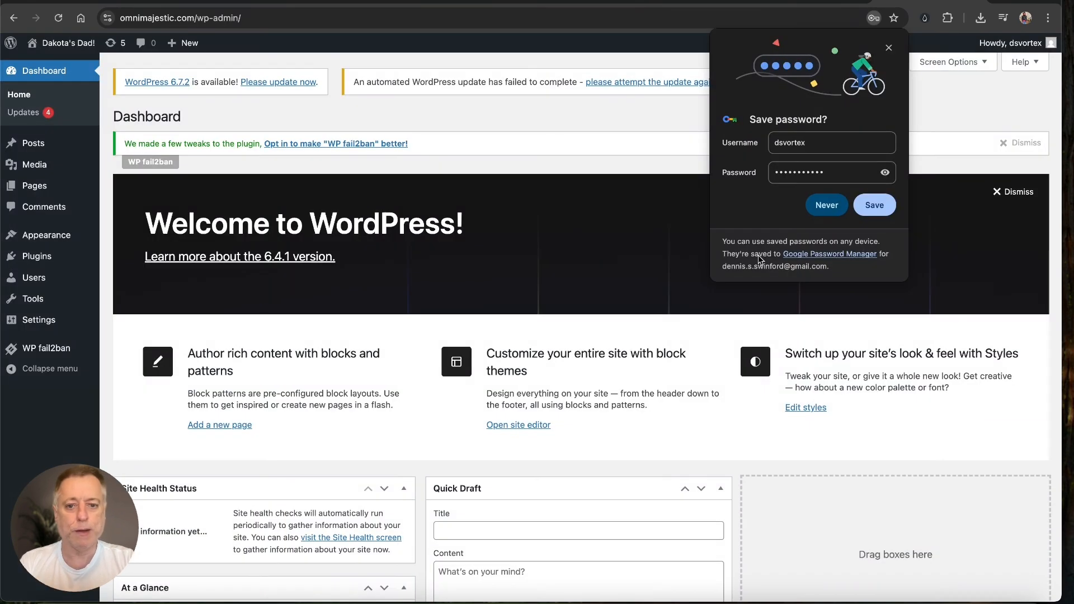
pyautogui.click(877, 211)
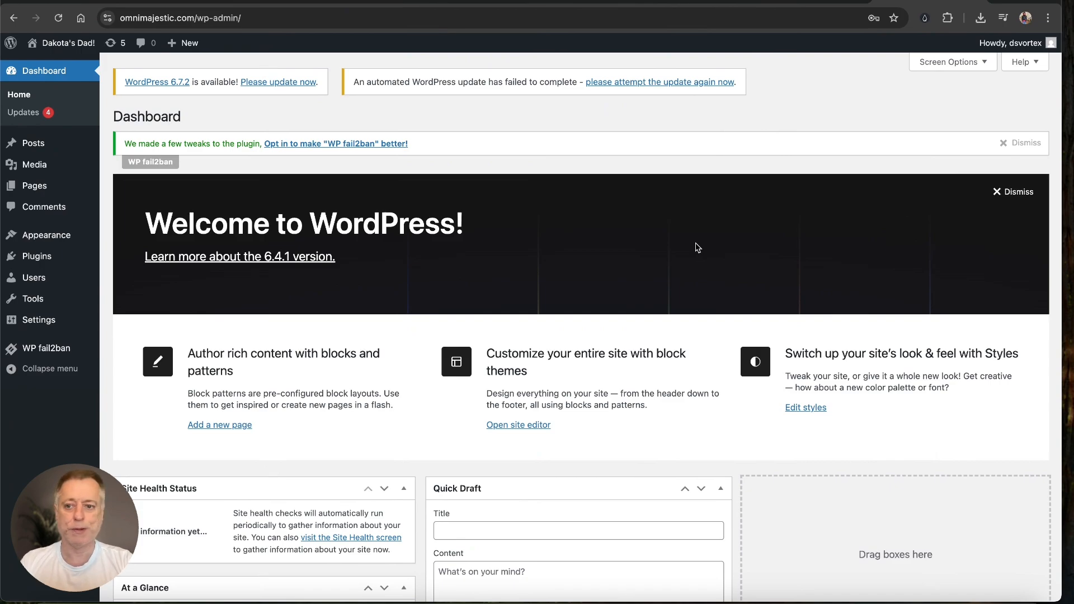
pyautogui.moveTo(66, 47)
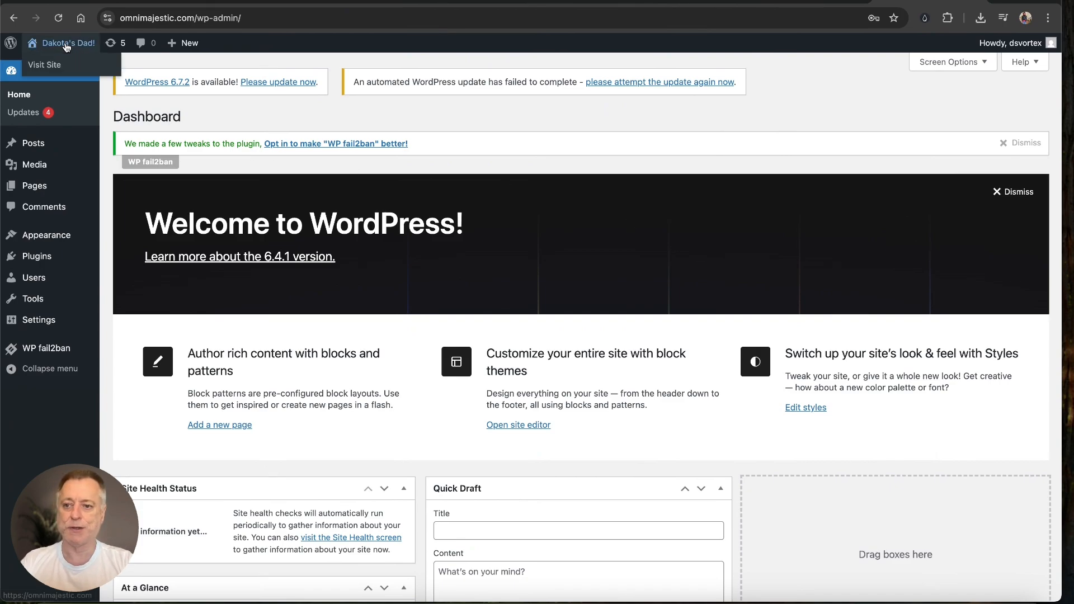
pyautogui.click(25, 117)
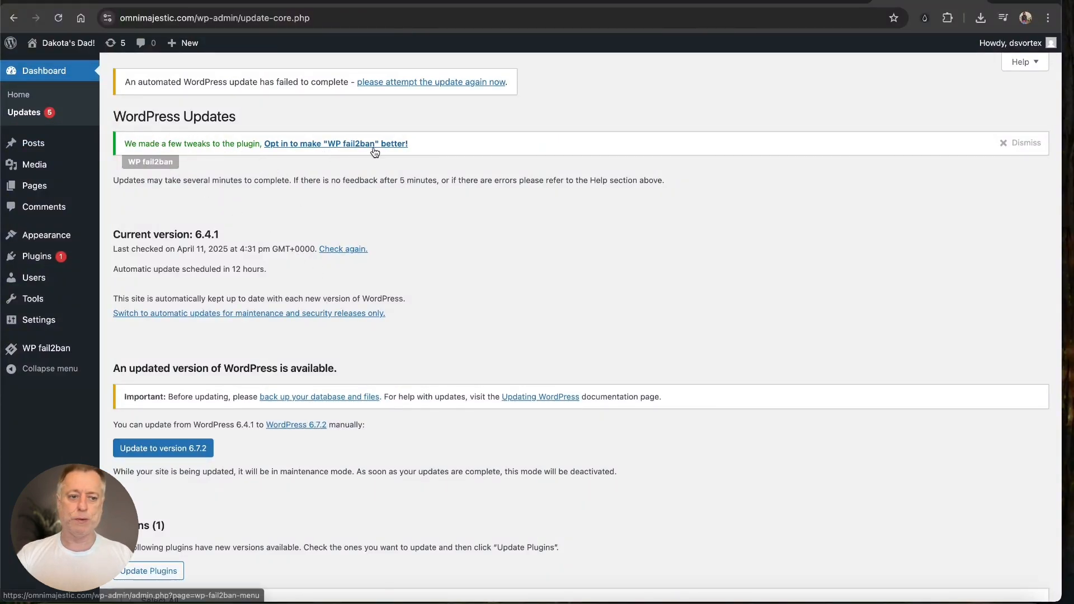
pyautogui.scroll(-4, 253, 93)
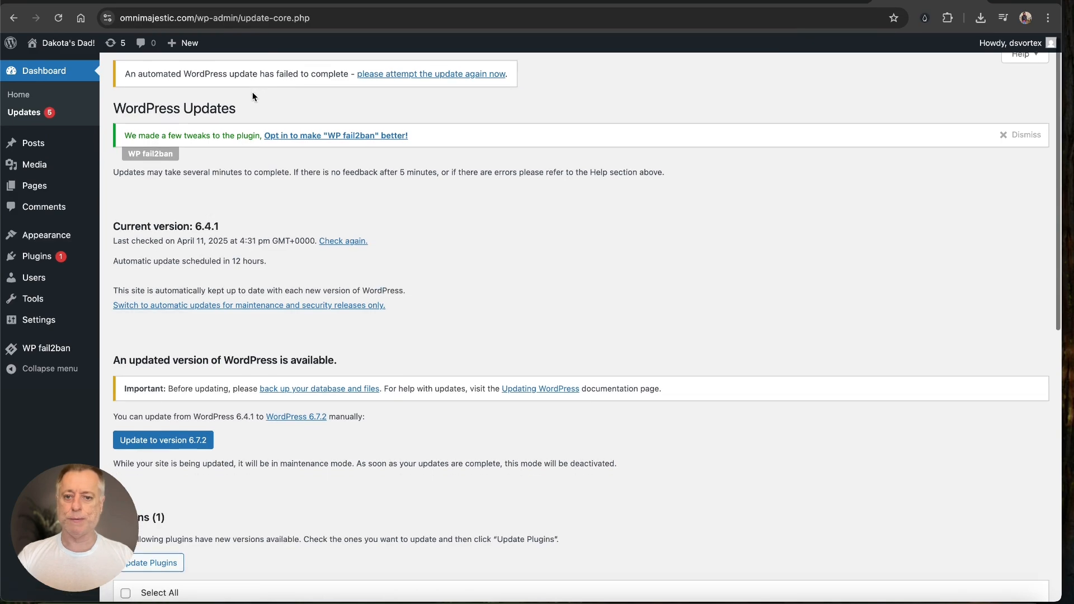
pyautogui.scroll(-2, 252, 93)
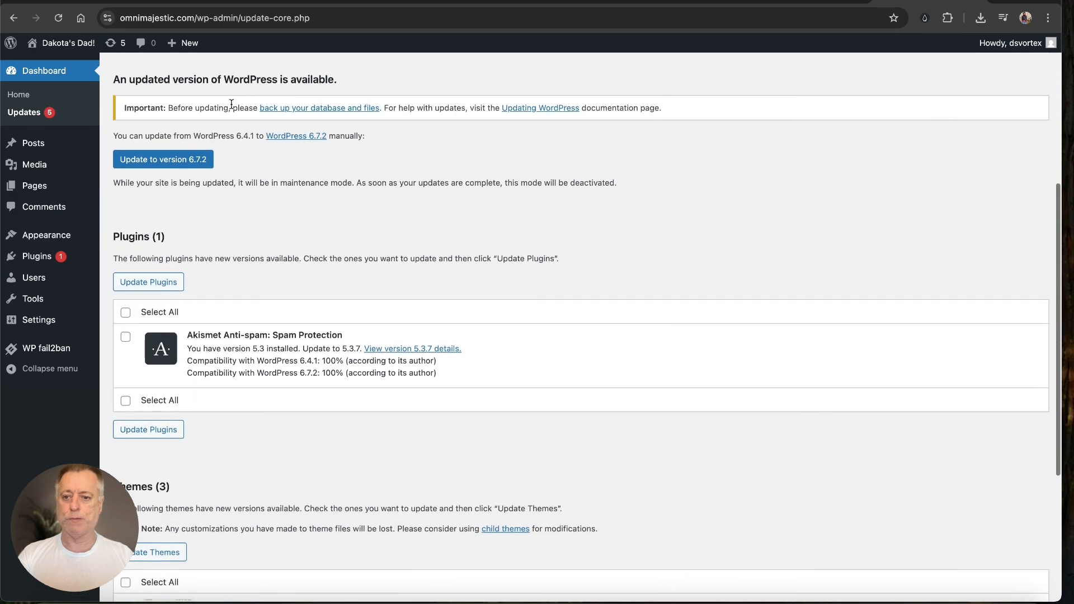
pyautogui.click(187, 162)
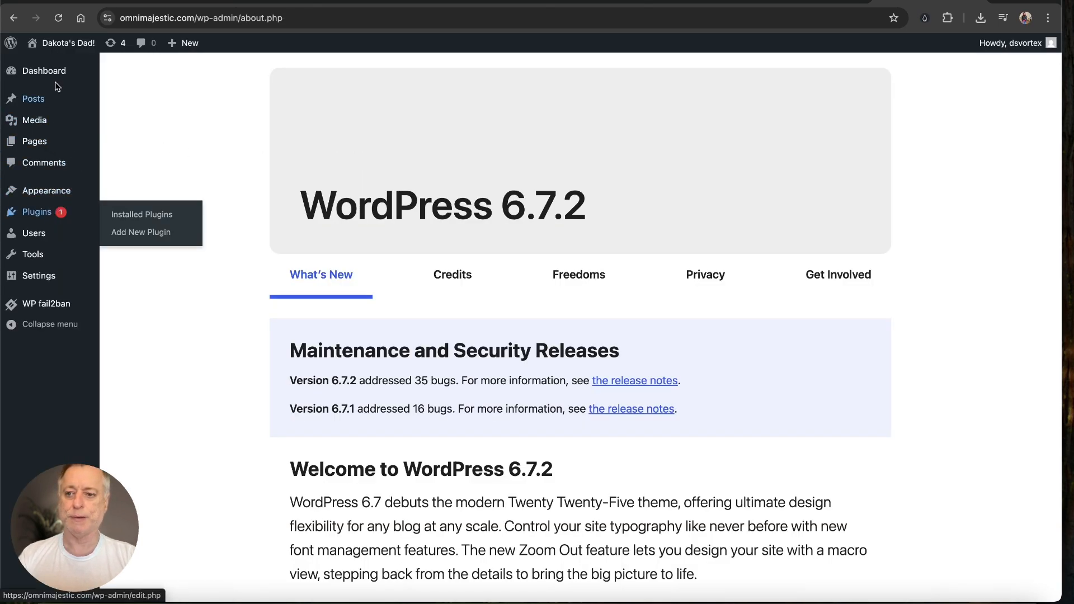
pyautogui.moveTo(66, 52)
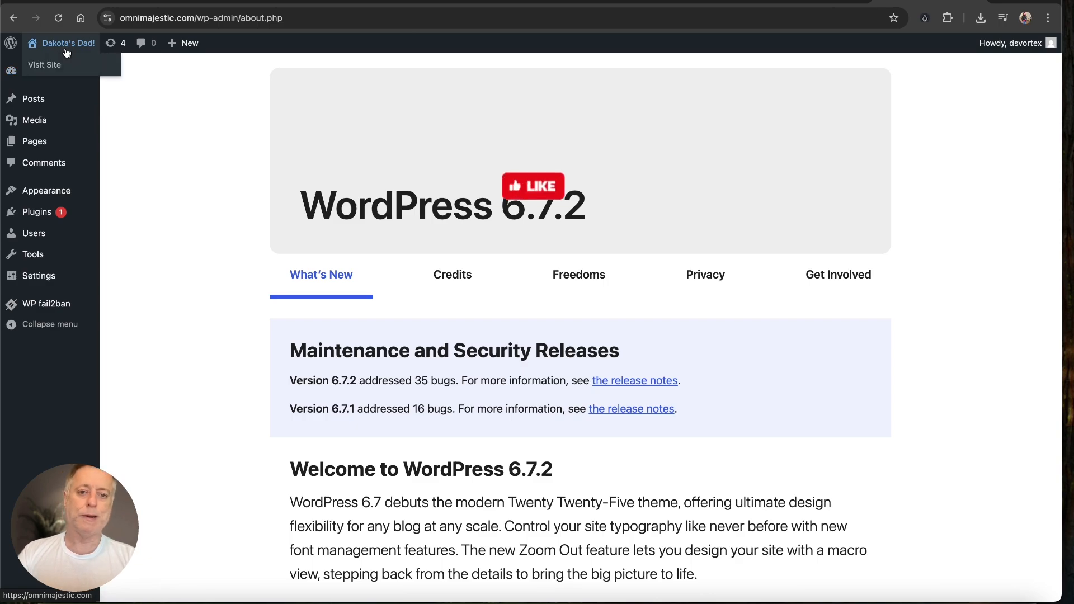